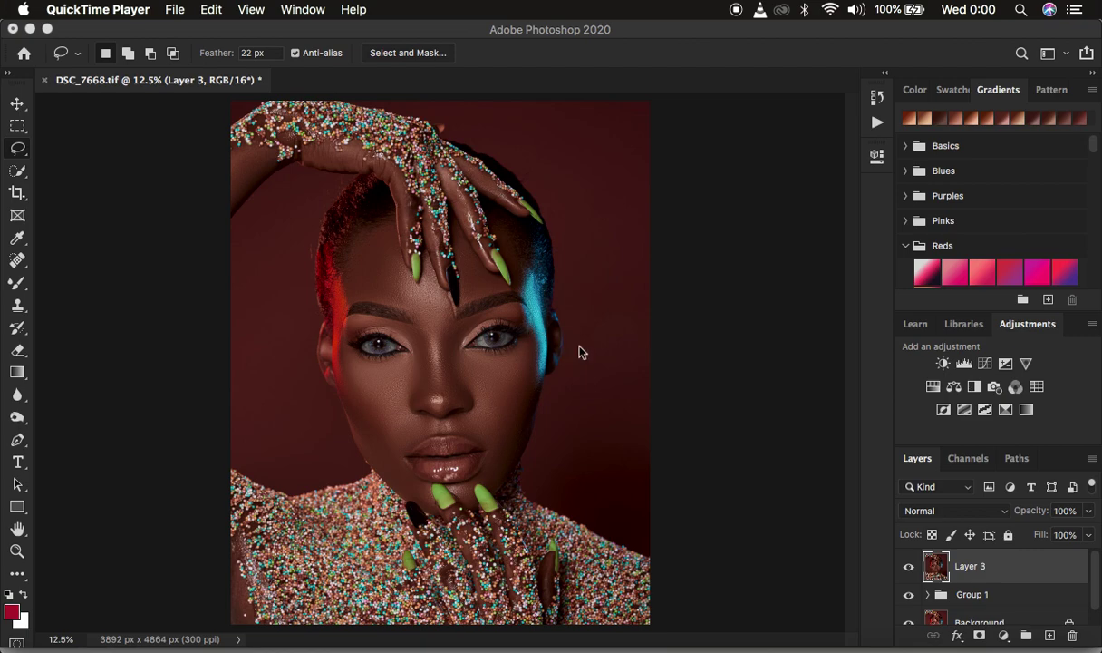
Step: Compare the retouched portrait with the original by isolating the Background layer's visibility and restoring the other layers
scroll(1011, 590, down, 1)
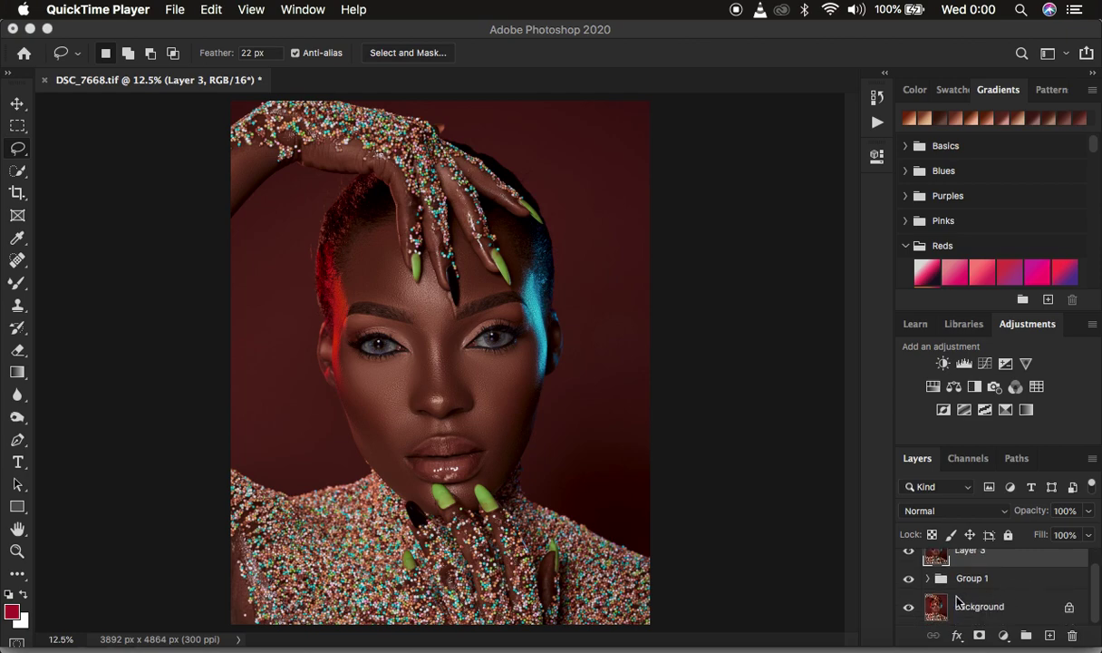
click(908, 608)
alt+click(908, 610)
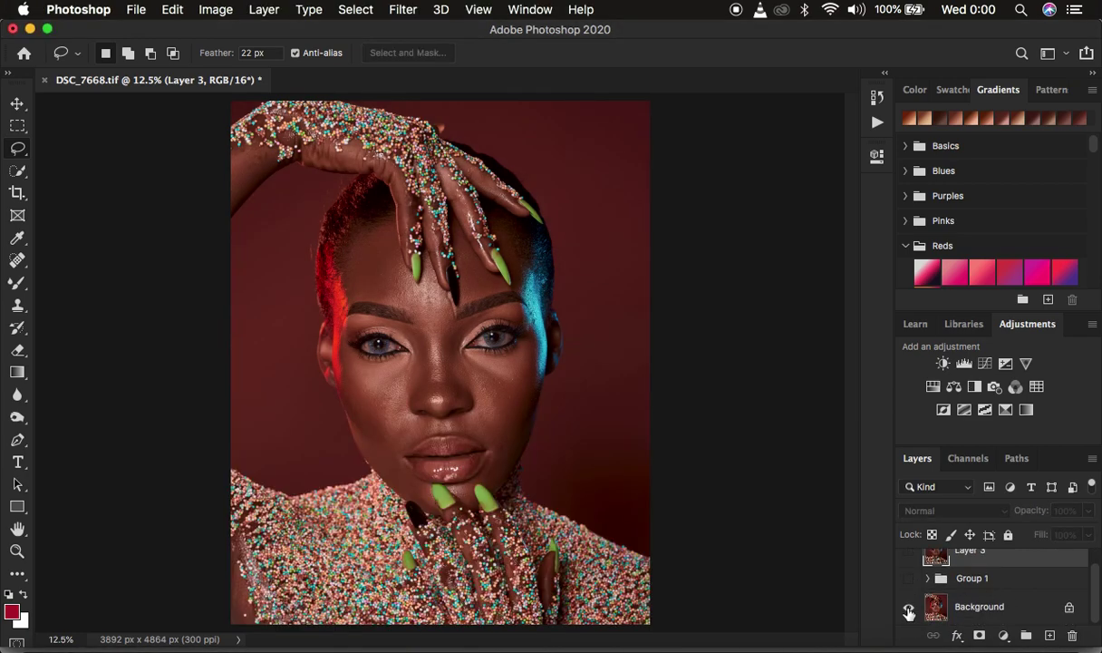
alt+click(908, 610)
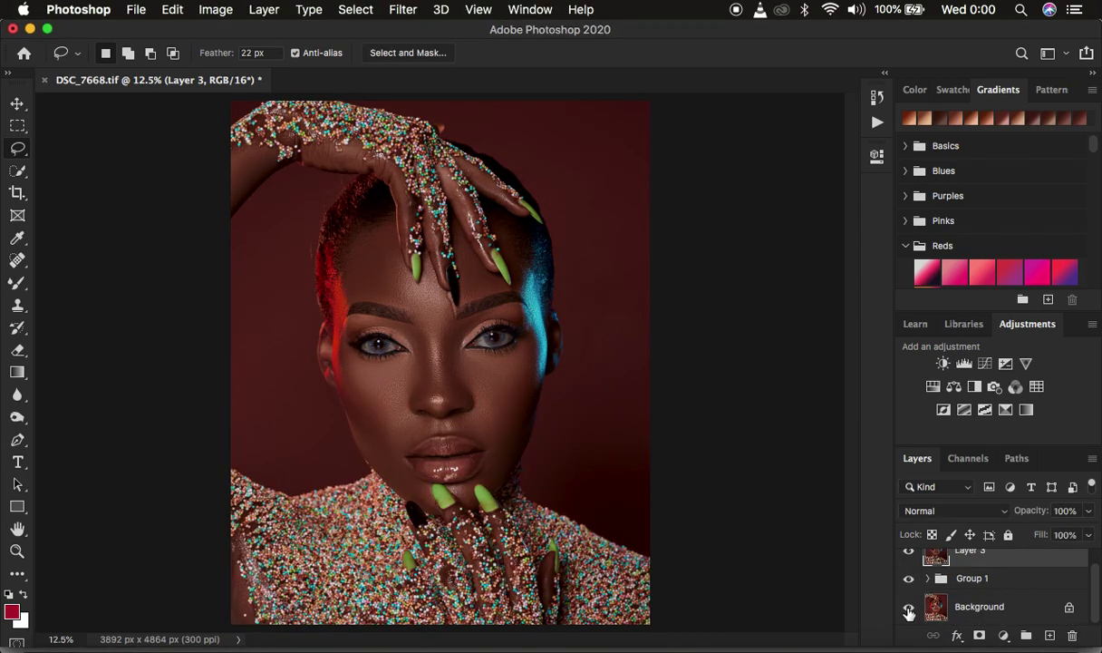
alt+click(909, 611)
alt+click(909, 611)
Step: Delete Group 1 and Layer 3 so that only the Background layer remains
click(1008, 580)
key(Delete)
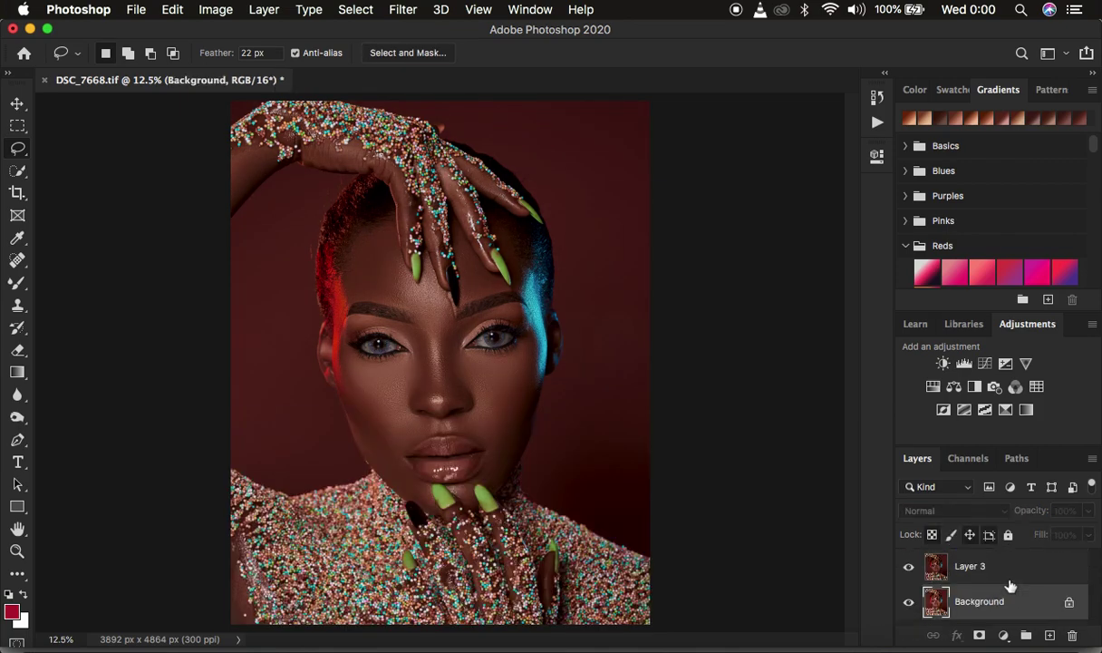
click(992, 570)
key(Delete)
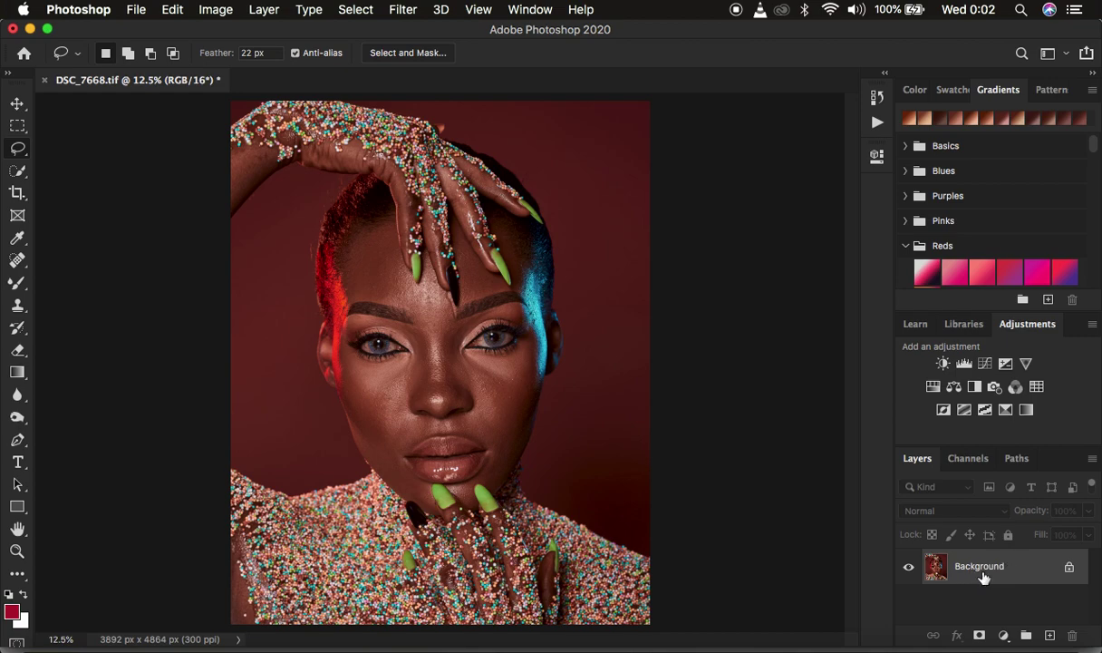
Step: Duplicate the Background layer twice, naming the lower copy LOW and the upper copy HIGH
drag(1016, 573, 1051, 634)
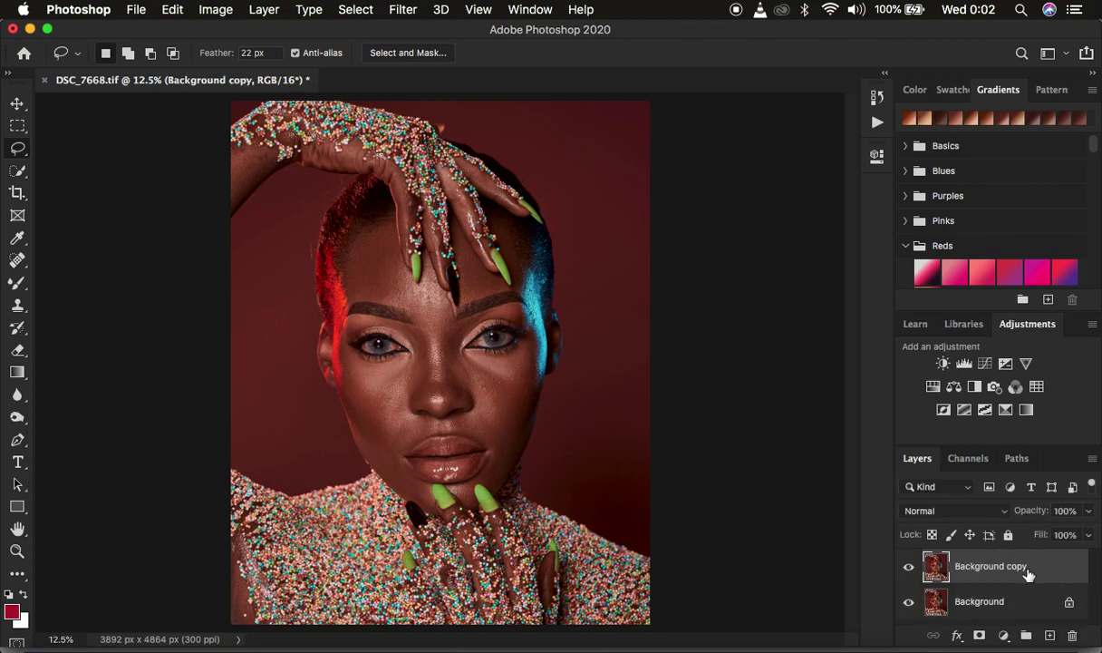
drag(1022, 566, 1050, 636)
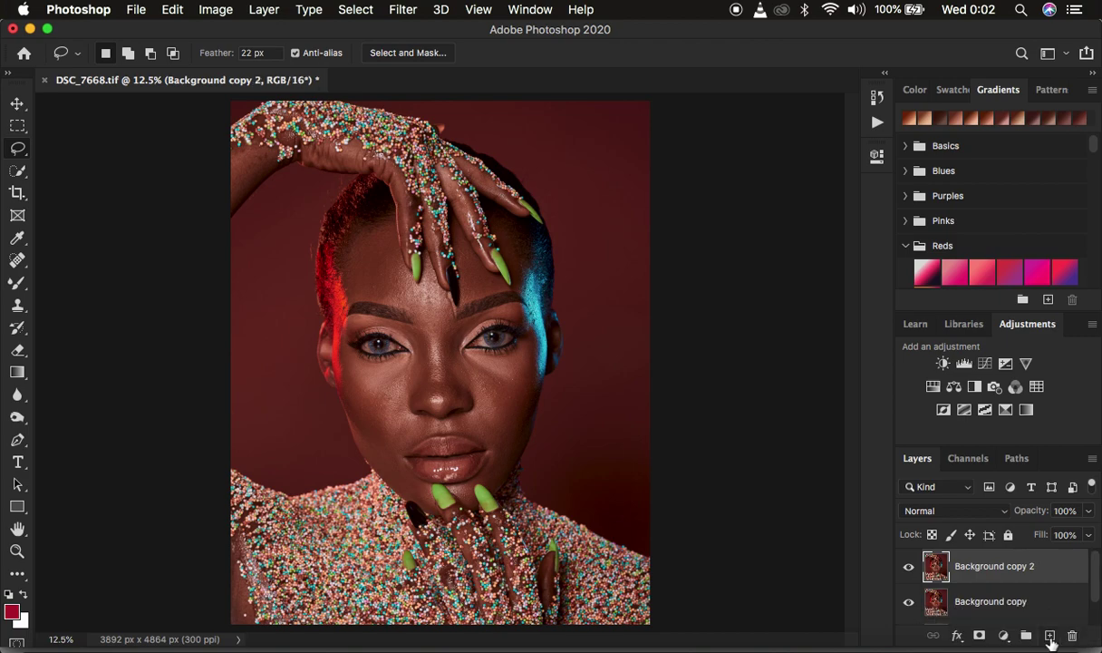
double_click(974, 602)
key(BackSpace)
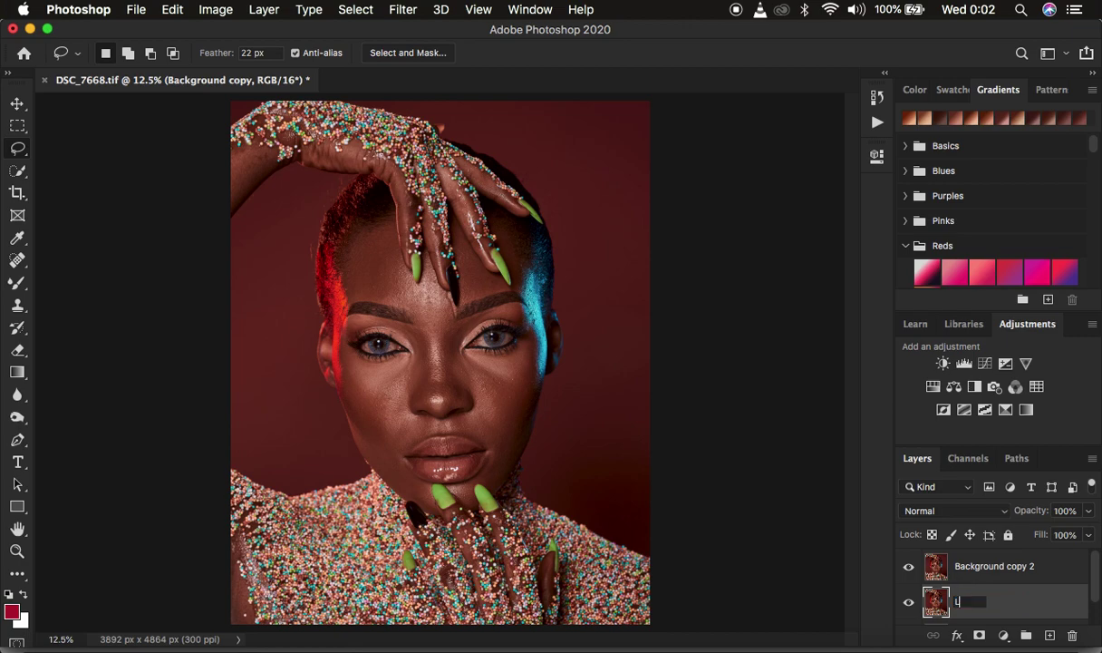
text(LOW)
key(Return)
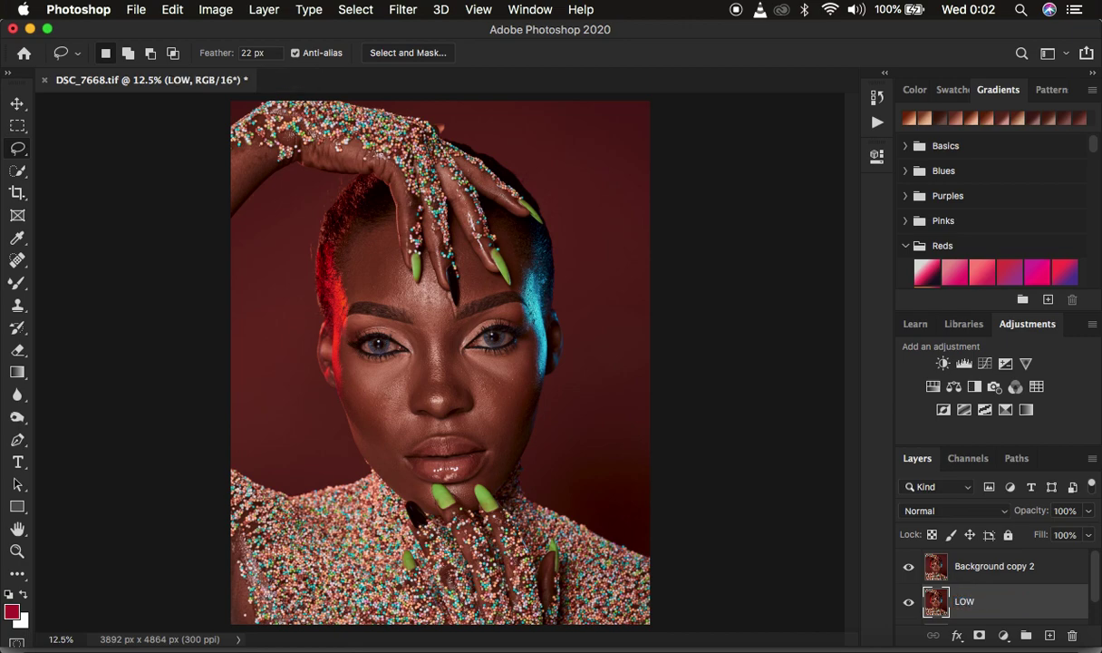
double_click(972, 566)
text(HIGH)
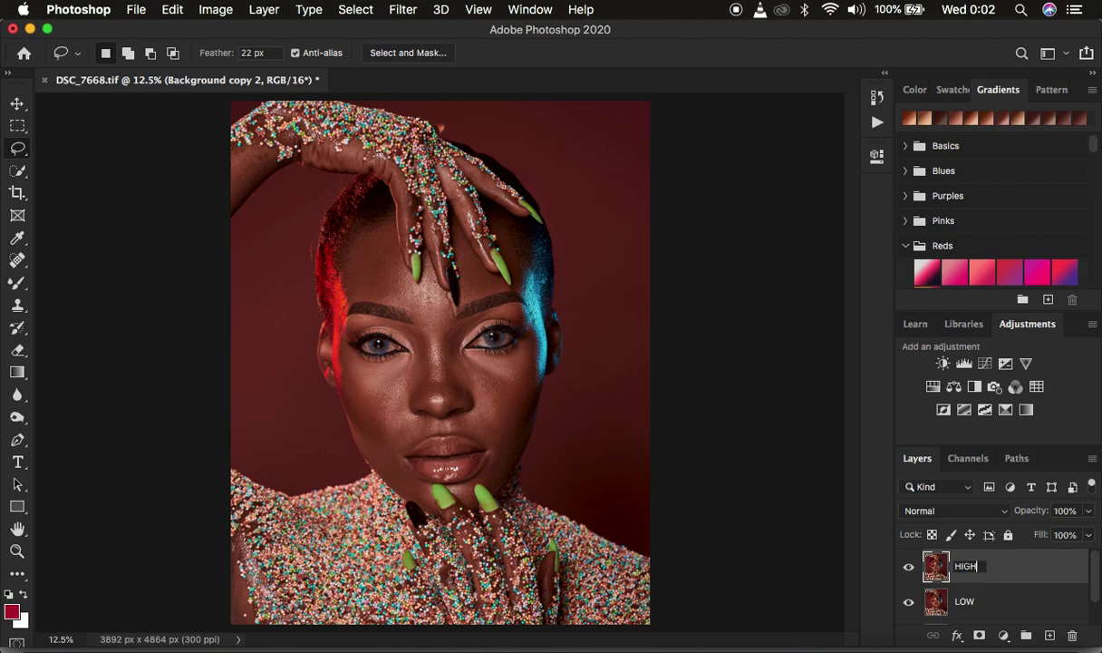
key(Return)
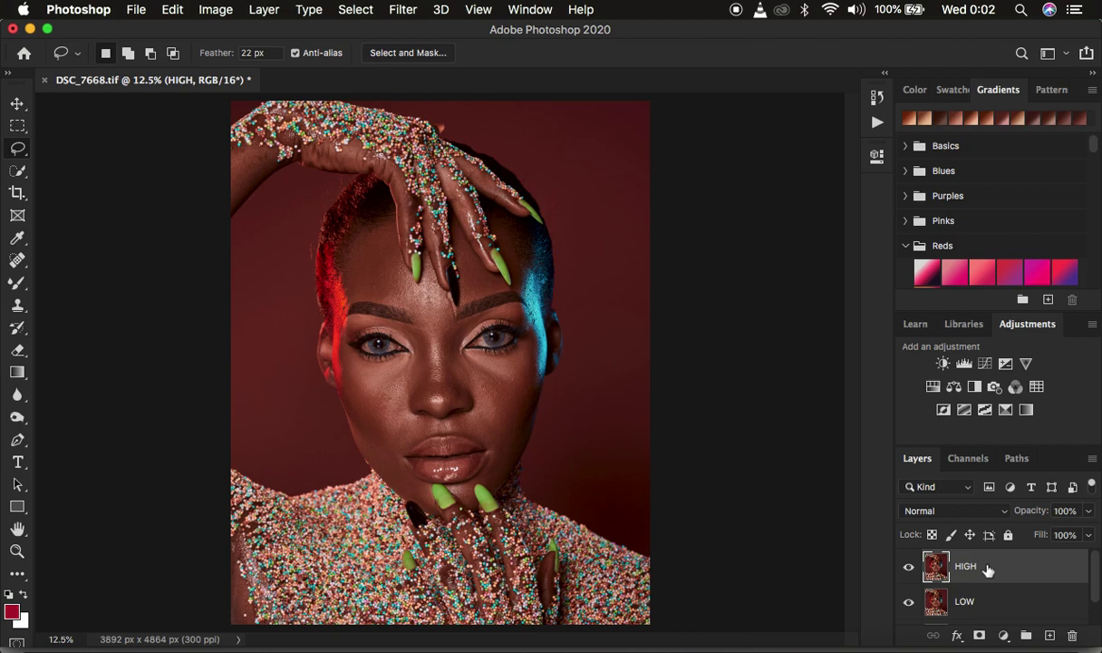
Step: Hide the HIGH layer and start a Gaussian Blur on the LOW layer
click(992, 600)
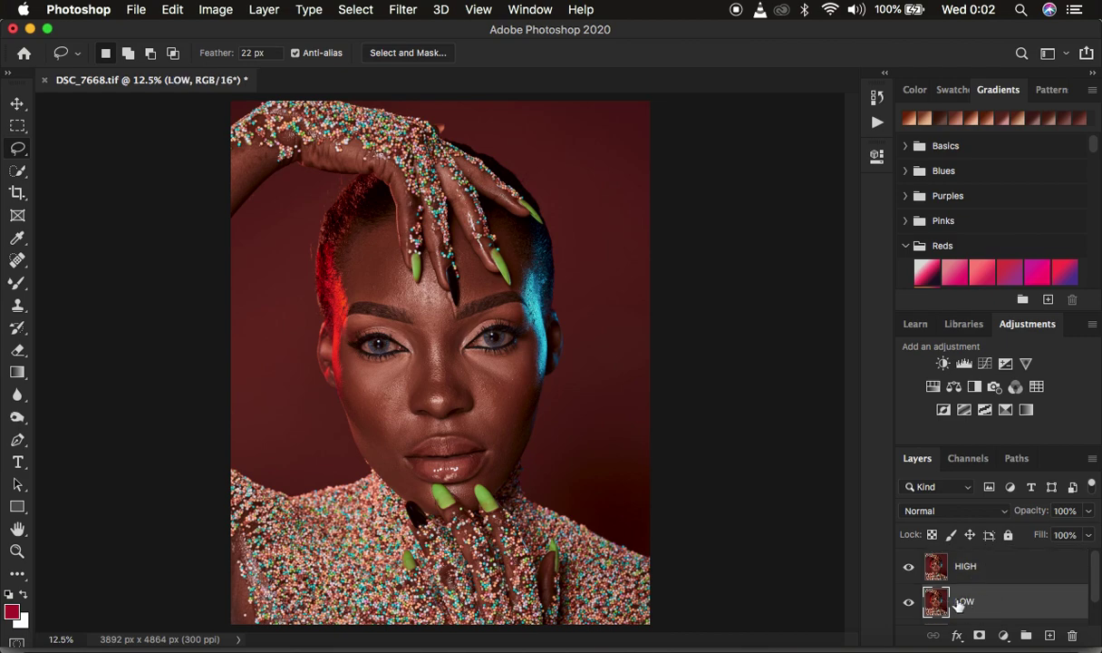
click(908, 567)
click(403, 9)
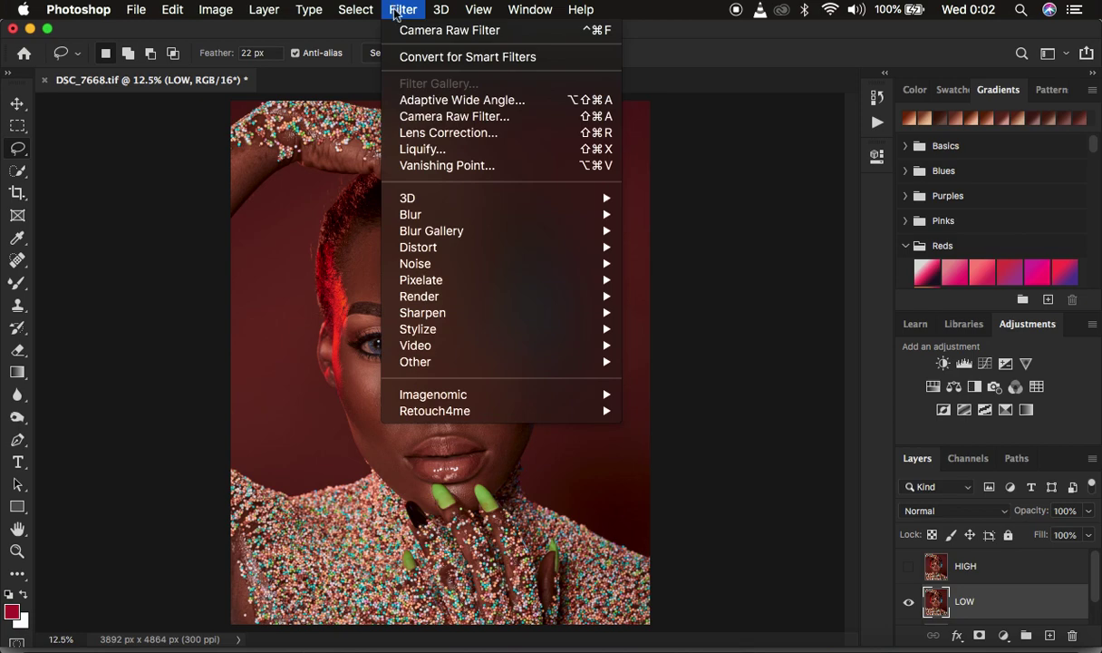
mouse_move(453, 218)
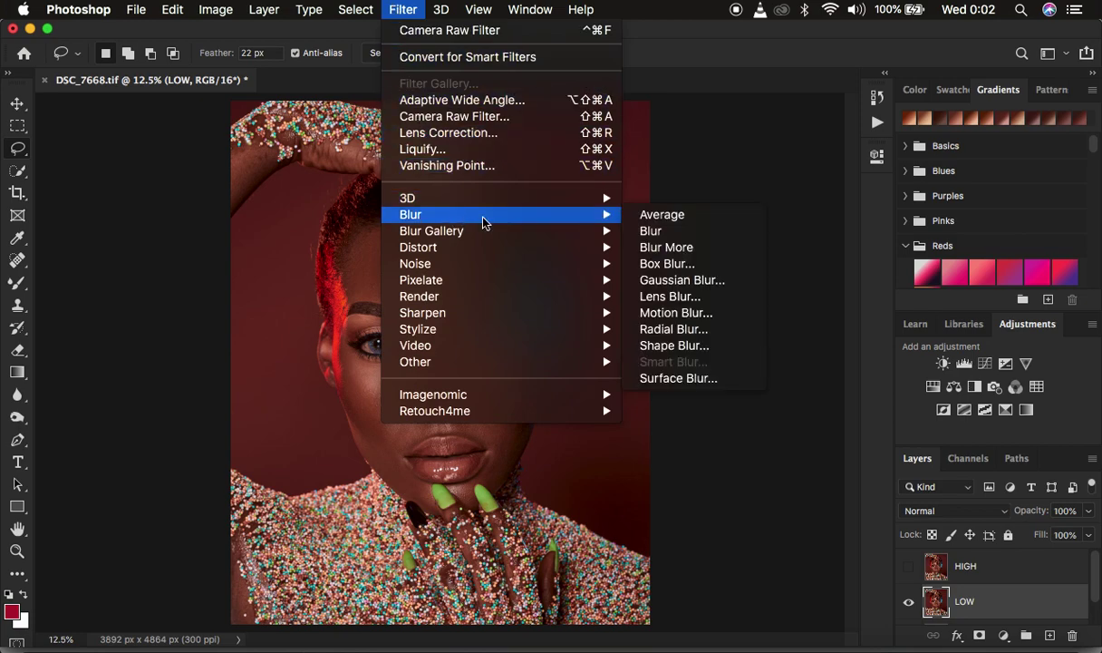
click(668, 279)
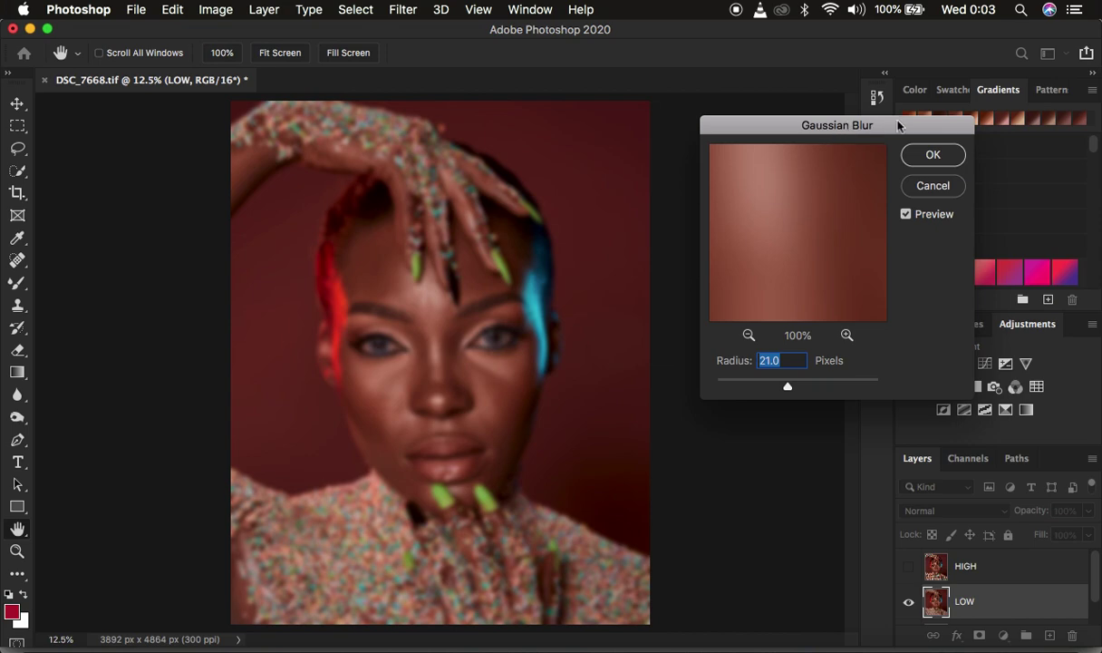
Step: Lower the blur radius to 0.1 pixels and examine the nose and forehead skin texture in the filter preview
drag(788, 386, 658, 387)
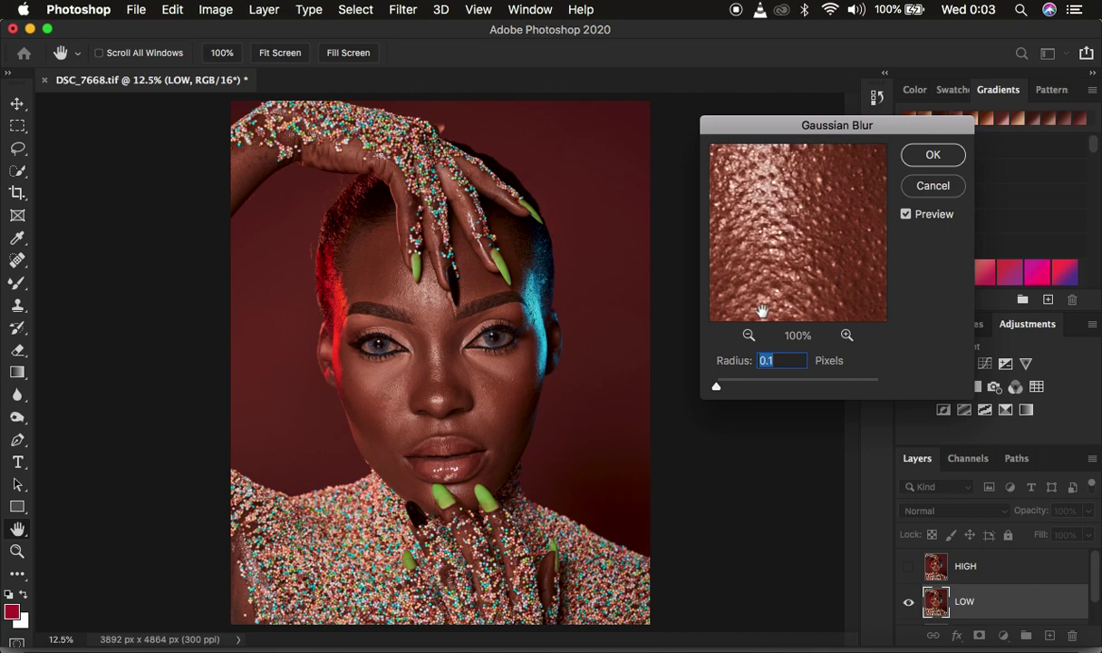
click(749, 335)
click(748, 335)
click(748, 335)
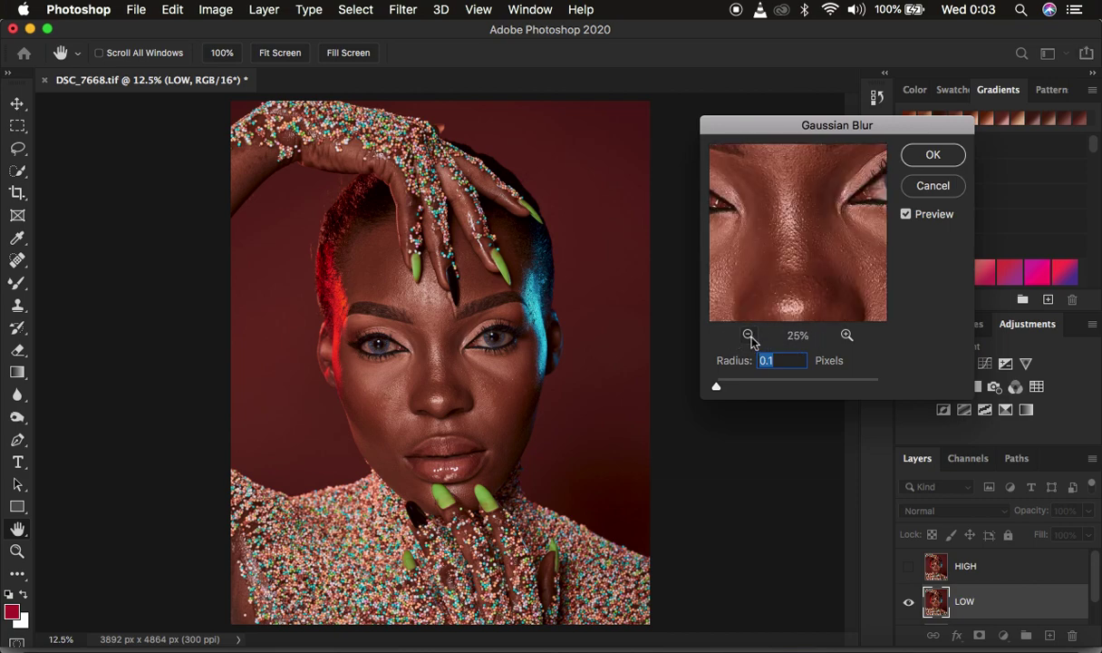
click(748, 335)
click(846, 335)
click(847, 335)
click(847, 335)
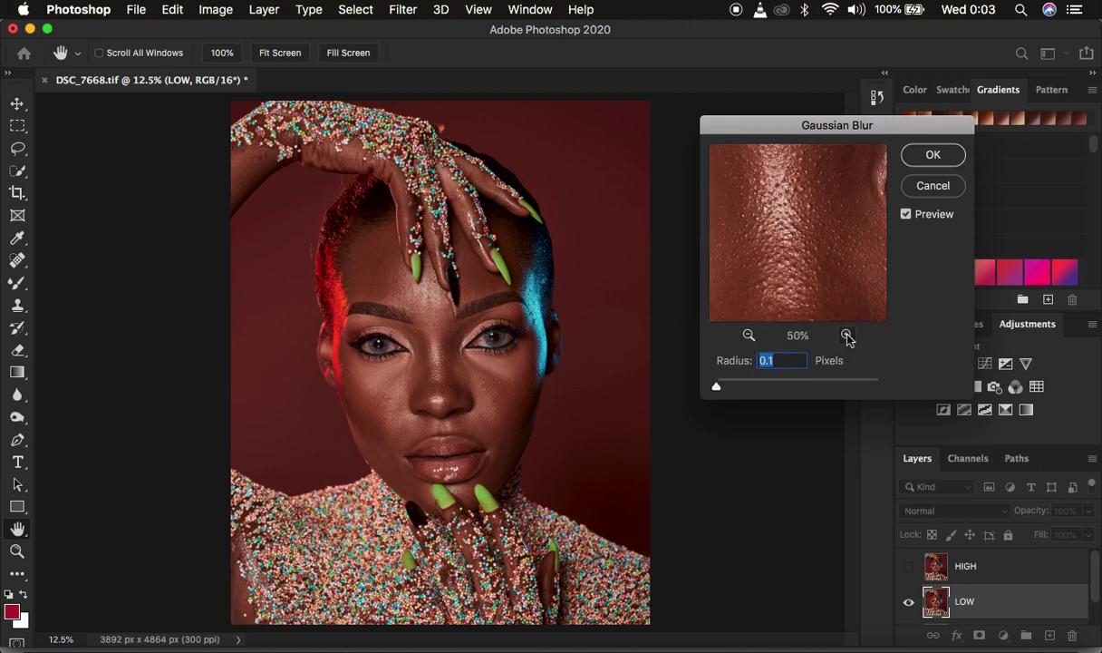
click(748, 335)
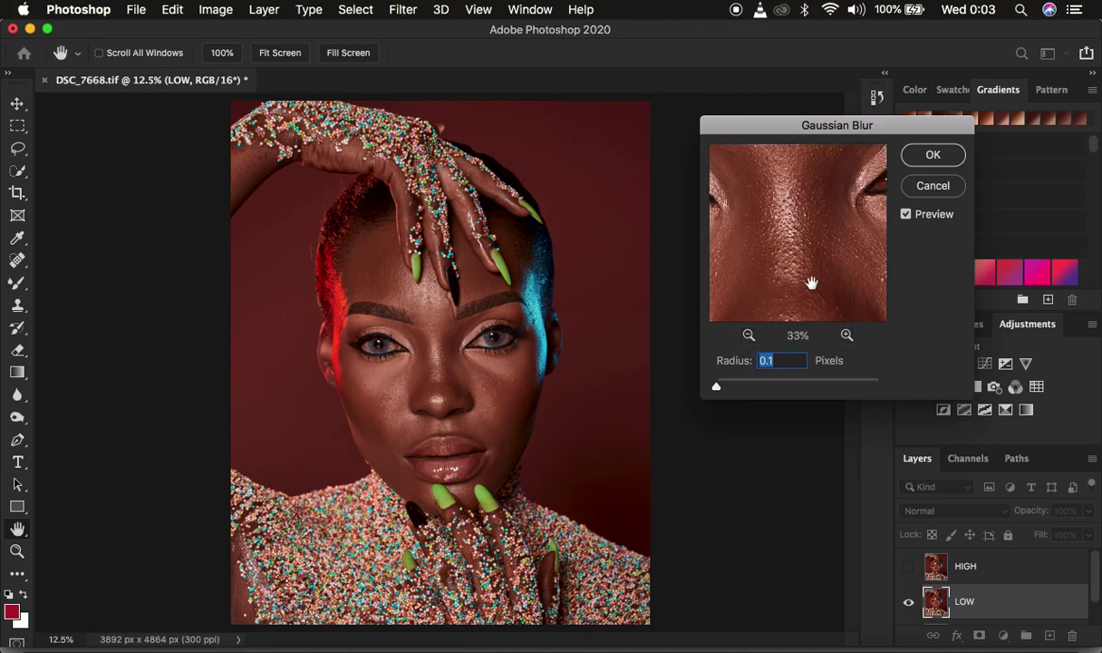
drag(805, 216, 796, 289)
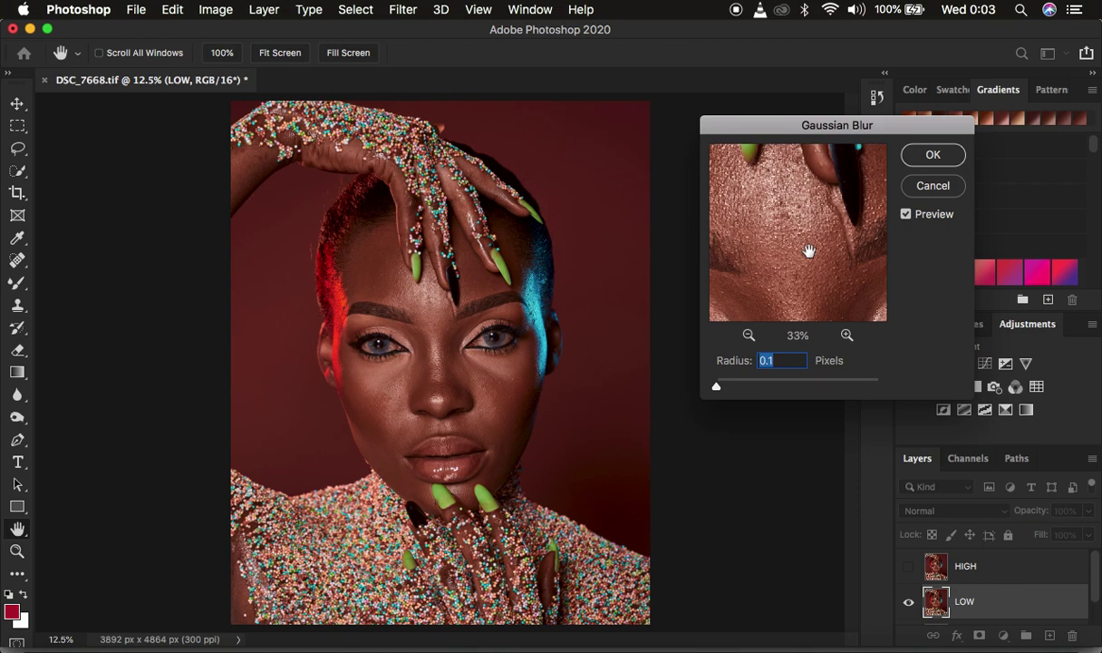
drag(808, 290, 802, 219)
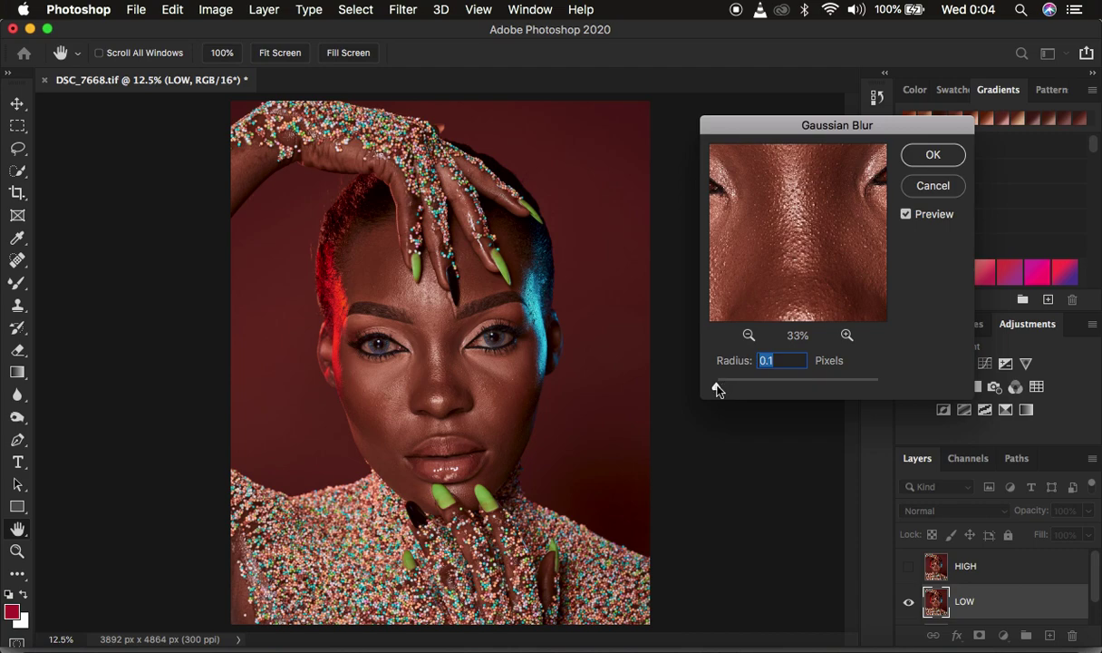
Step: Set the Gaussian Blur radius to 7.0 pixels and apply it to the LOW layer
click(717, 388)
drag(717, 388, 769, 388)
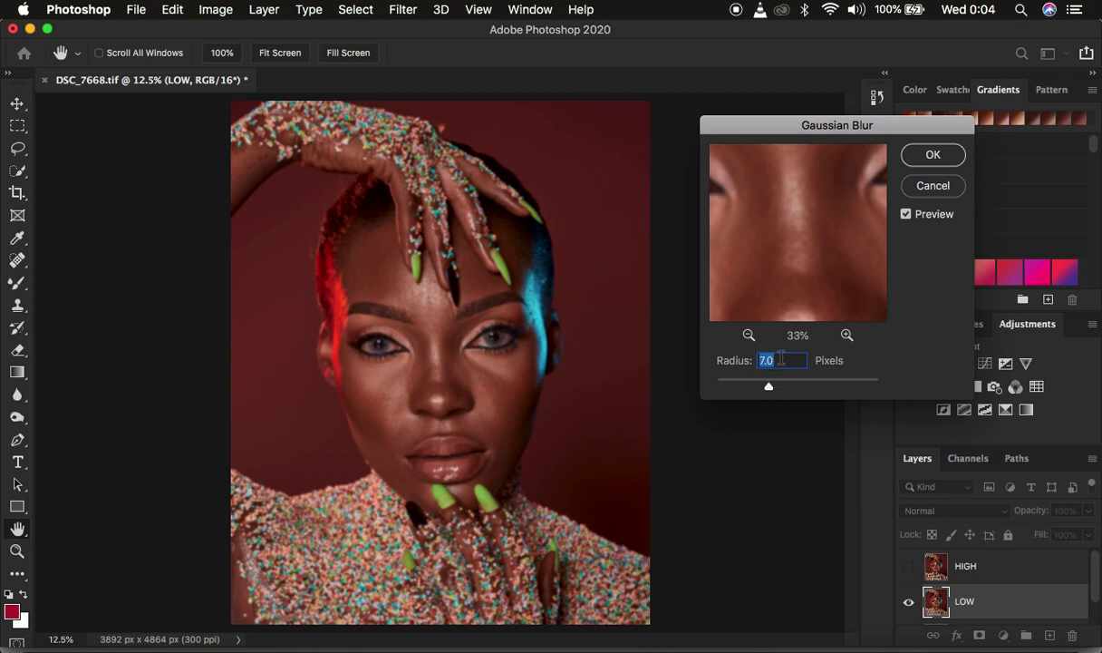
click(796, 241)
click(930, 154)
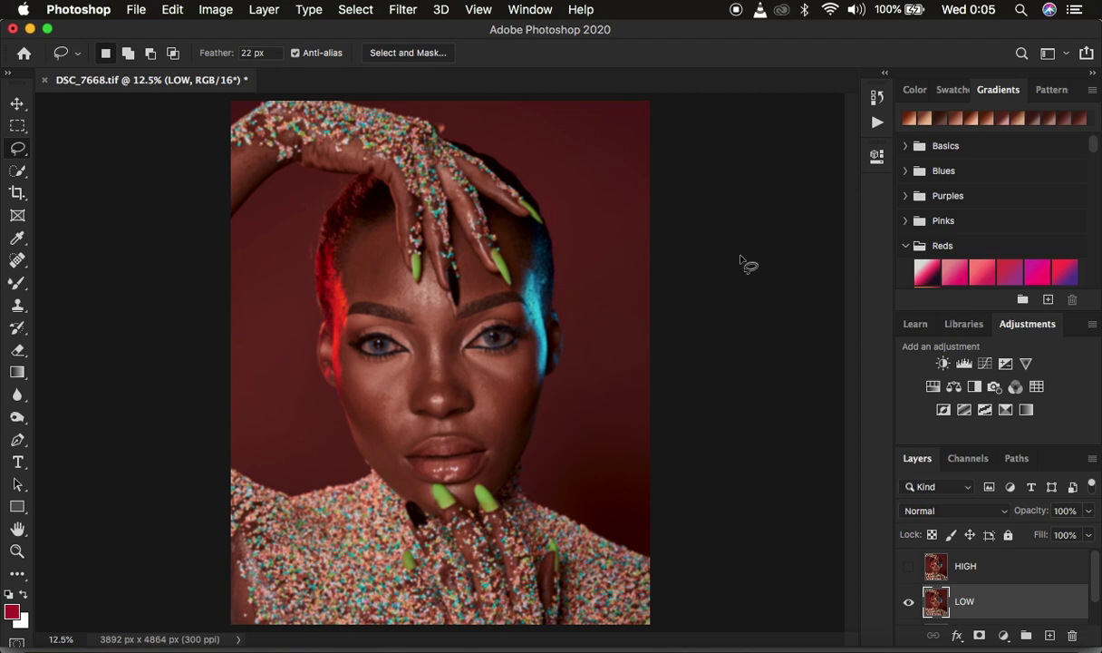
Step: Make the HIGH layer active and visible, and check the image's colour mode and bit depth
click(989, 570)
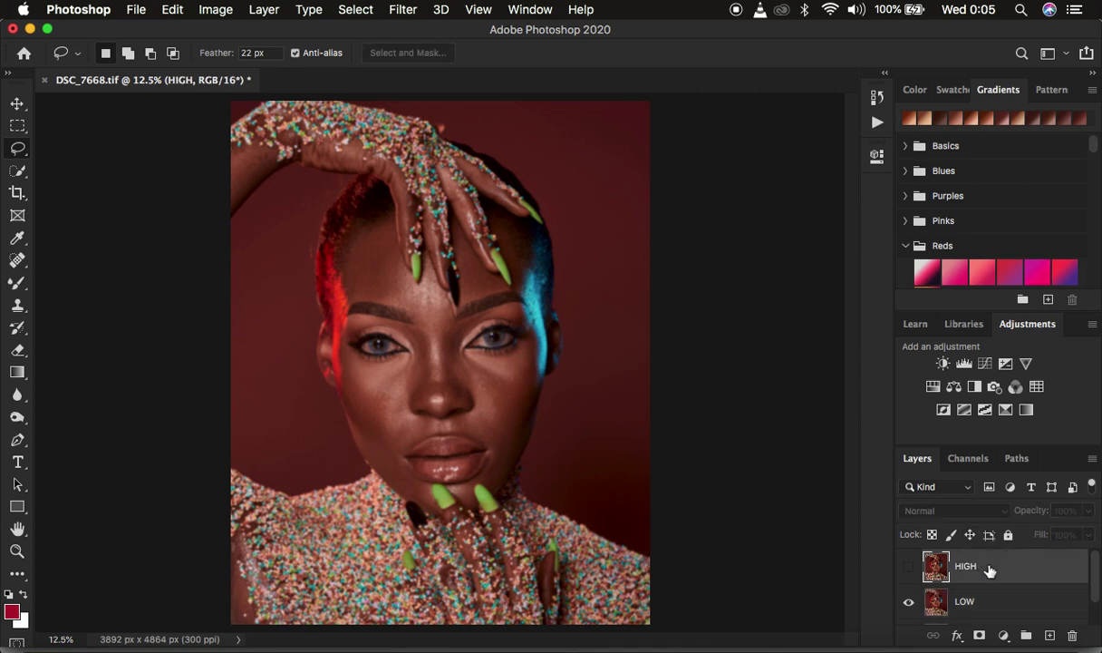
click(909, 567)
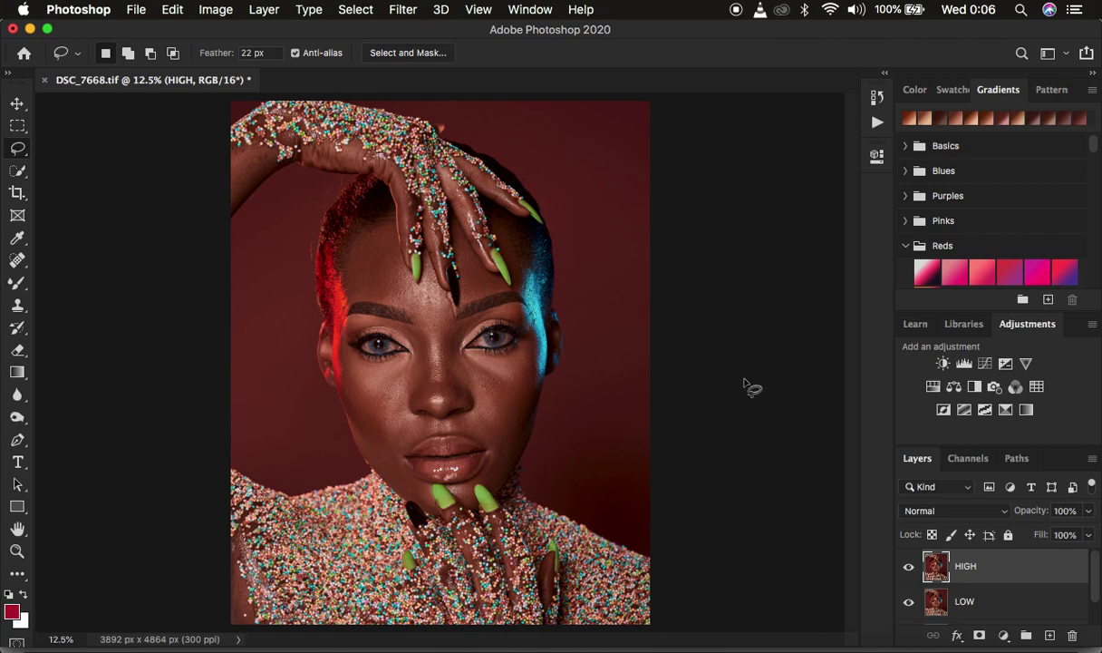
click(215, 10)
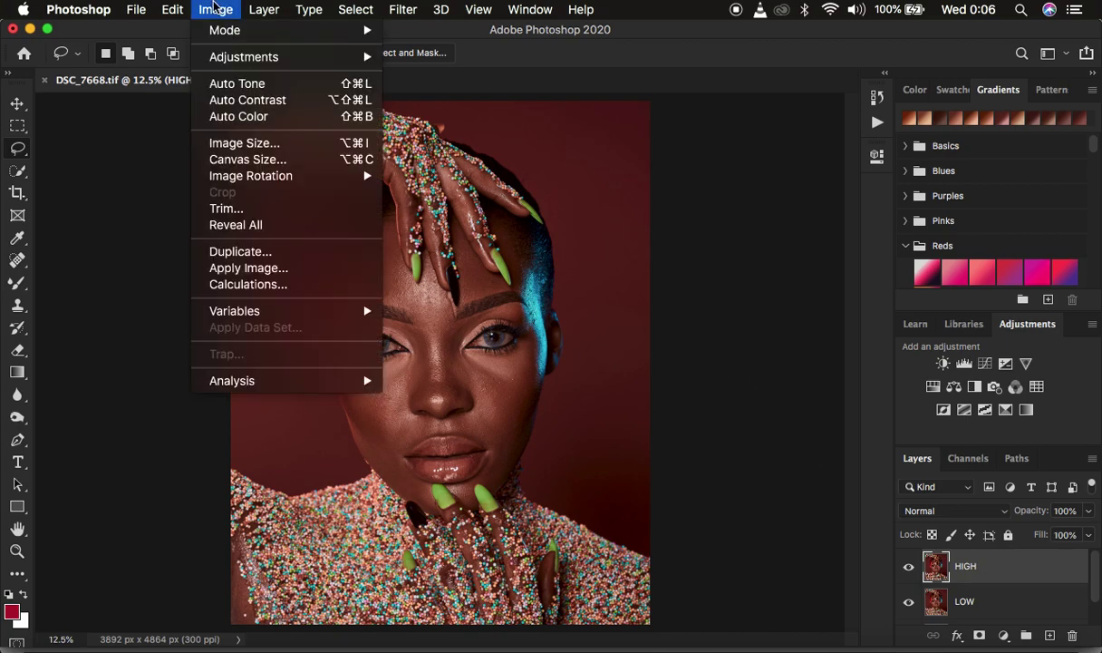
mouse_move(230, 36)
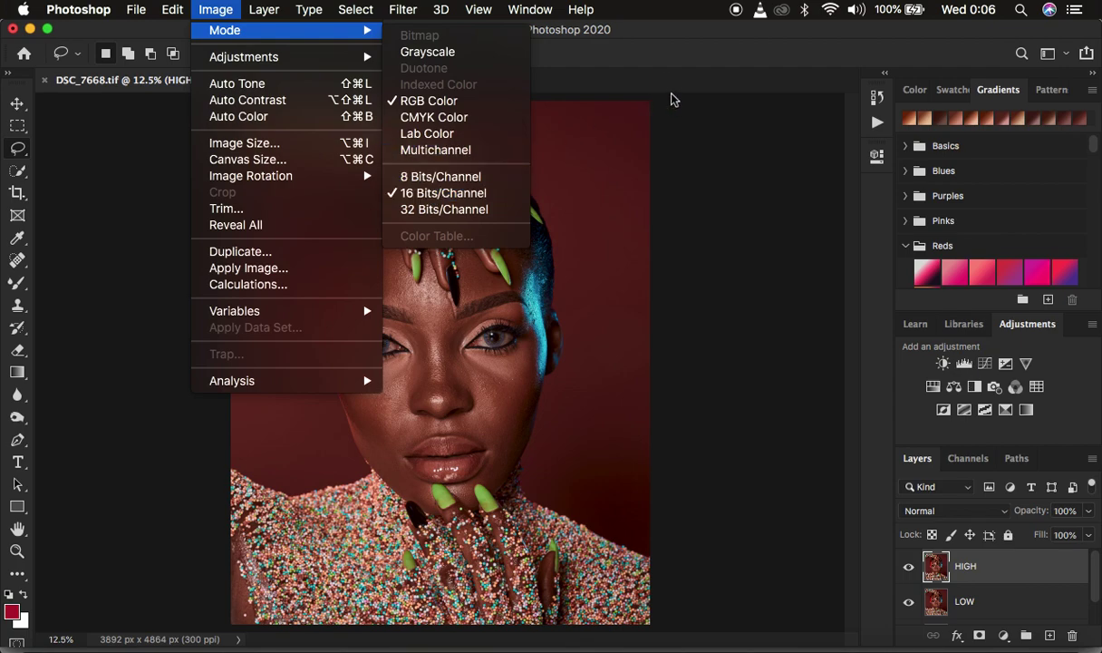
click(641, 95)
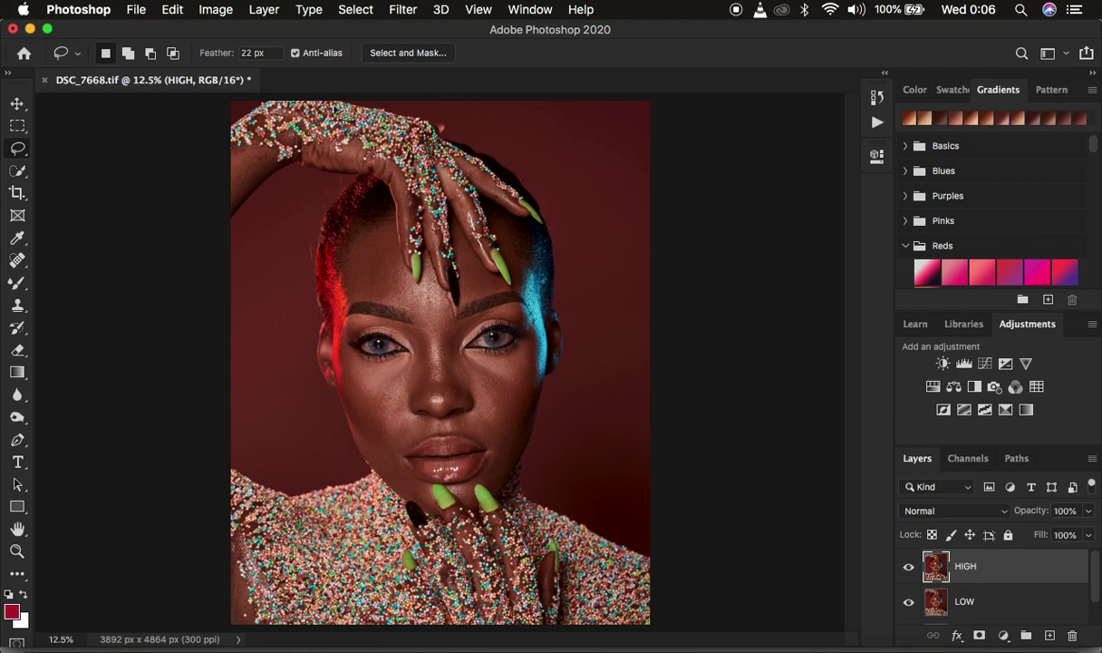
Step: Start Apply Image on the HIGH layer with LOW as the source layer, the RGB channel and Add blending
click(216, 10)
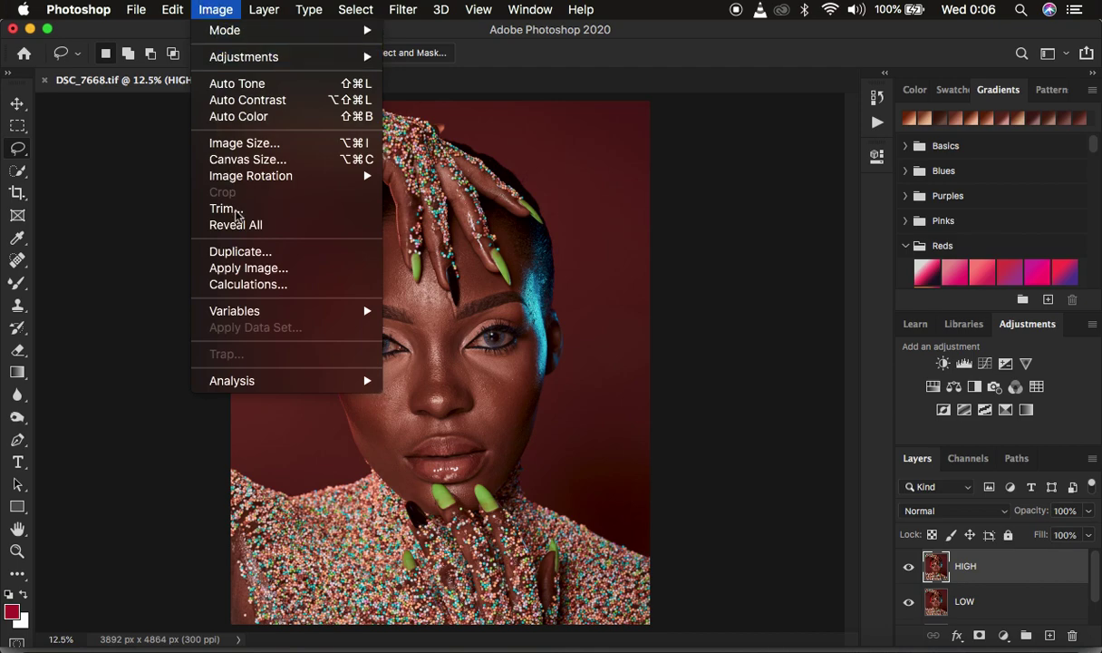
click(245, 267)
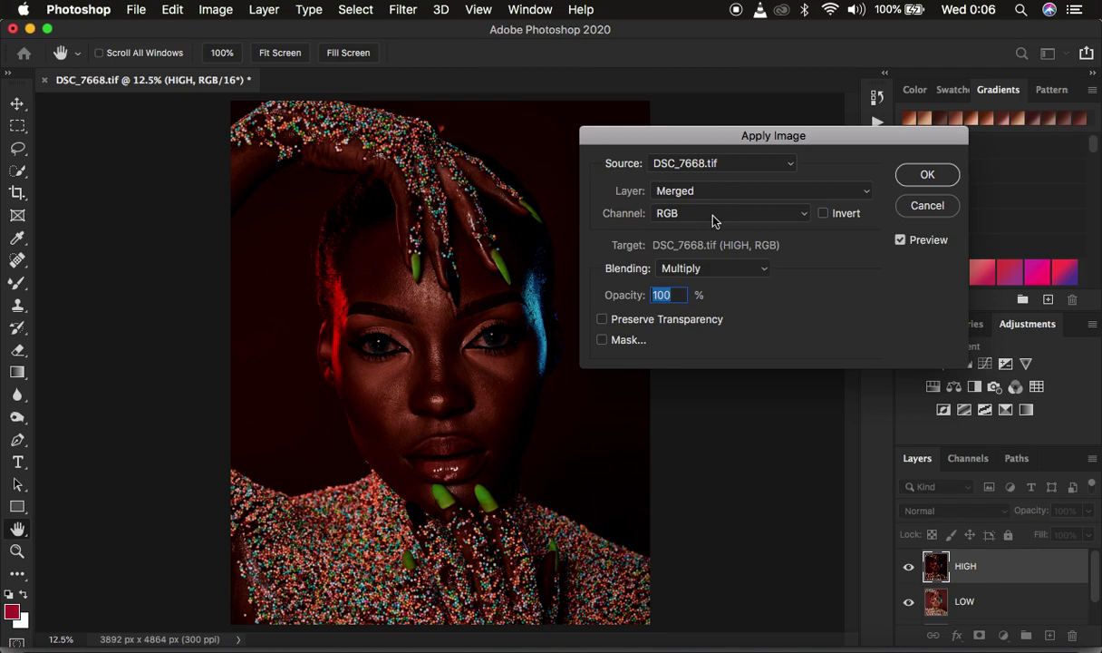
drag(755, 134, 726, 95)
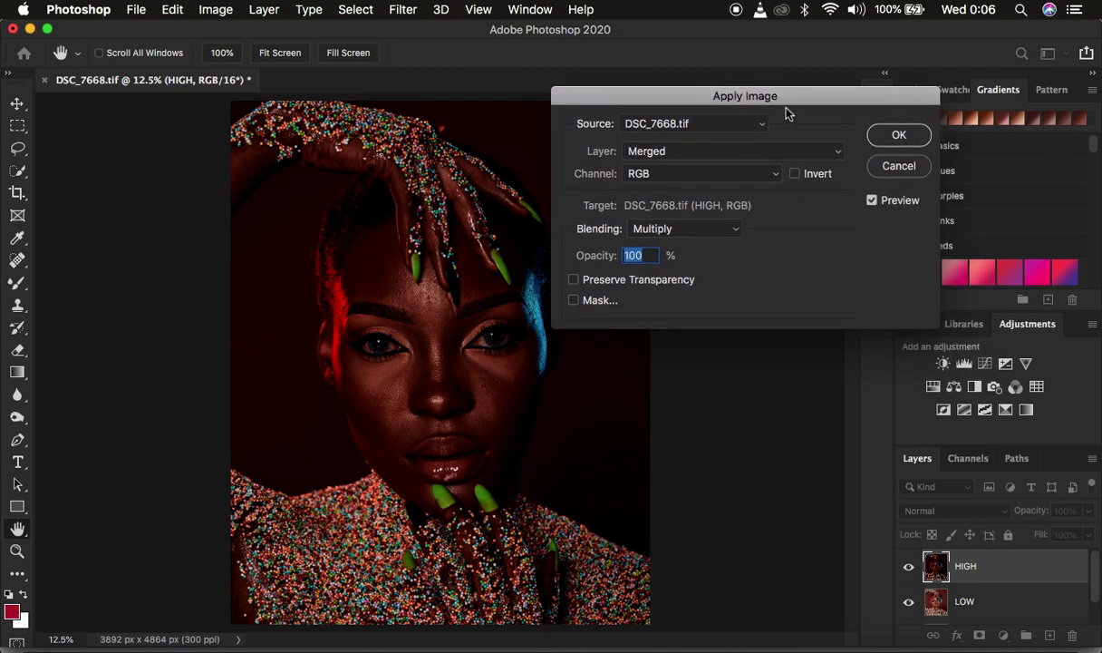
click(662, 152)
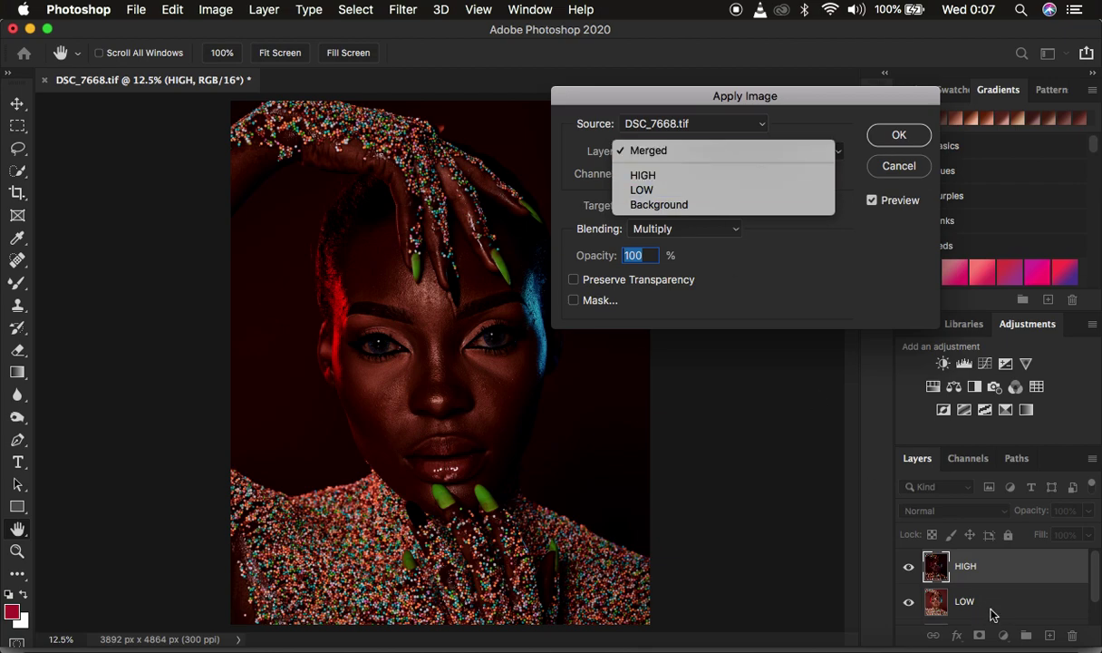
click(644, 190)
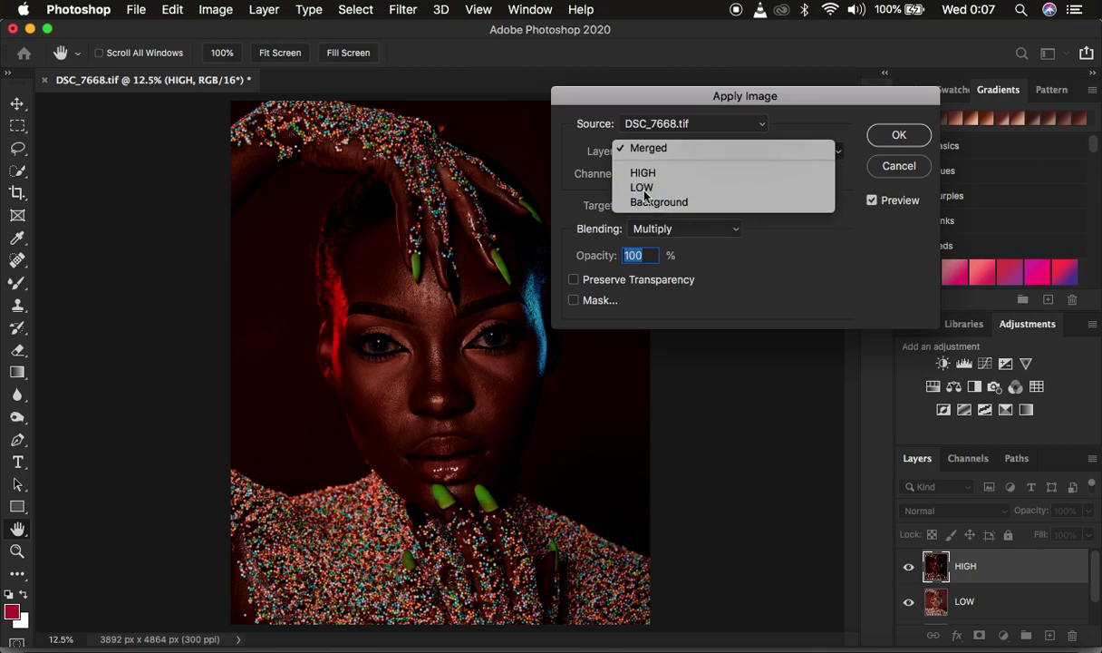
click(646, 176)
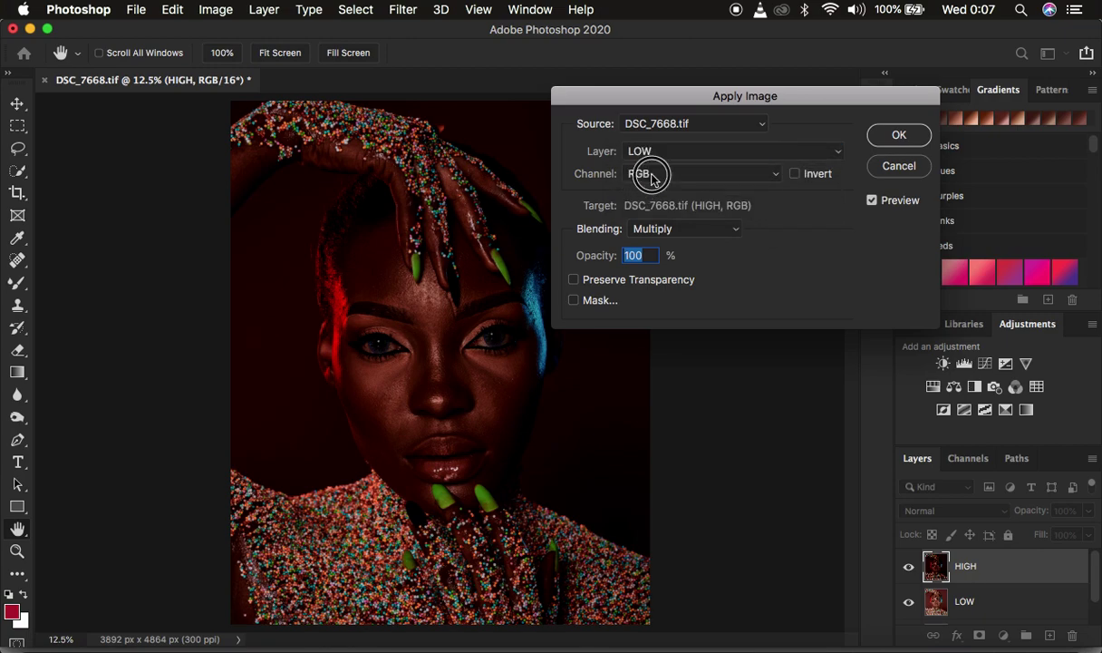
click(647, 174)
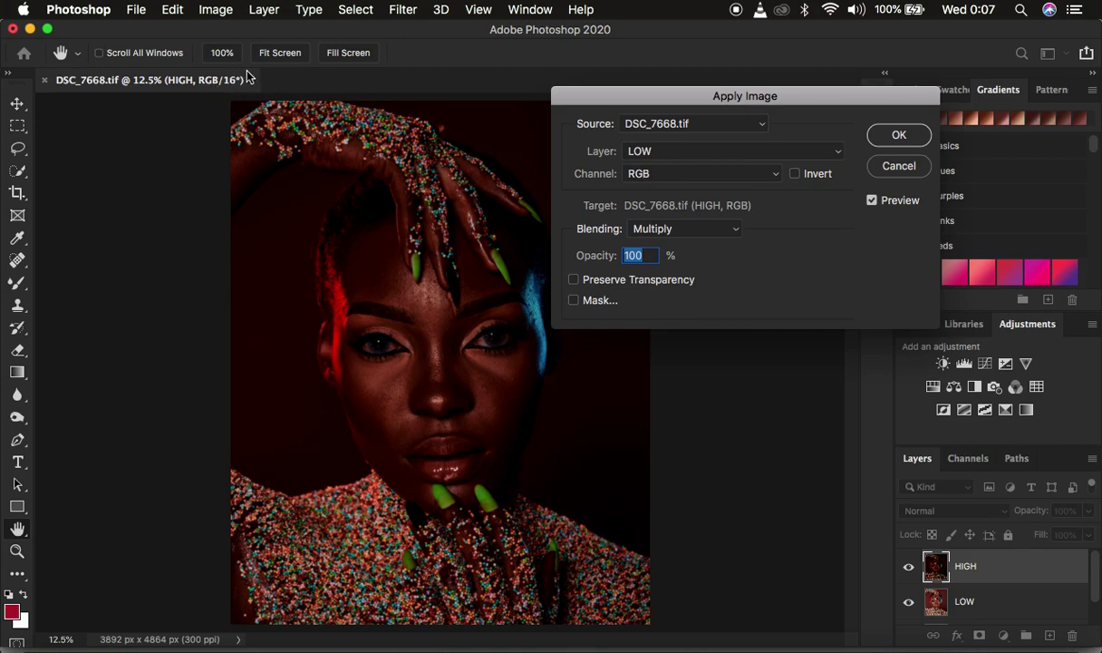
click(655, 232)
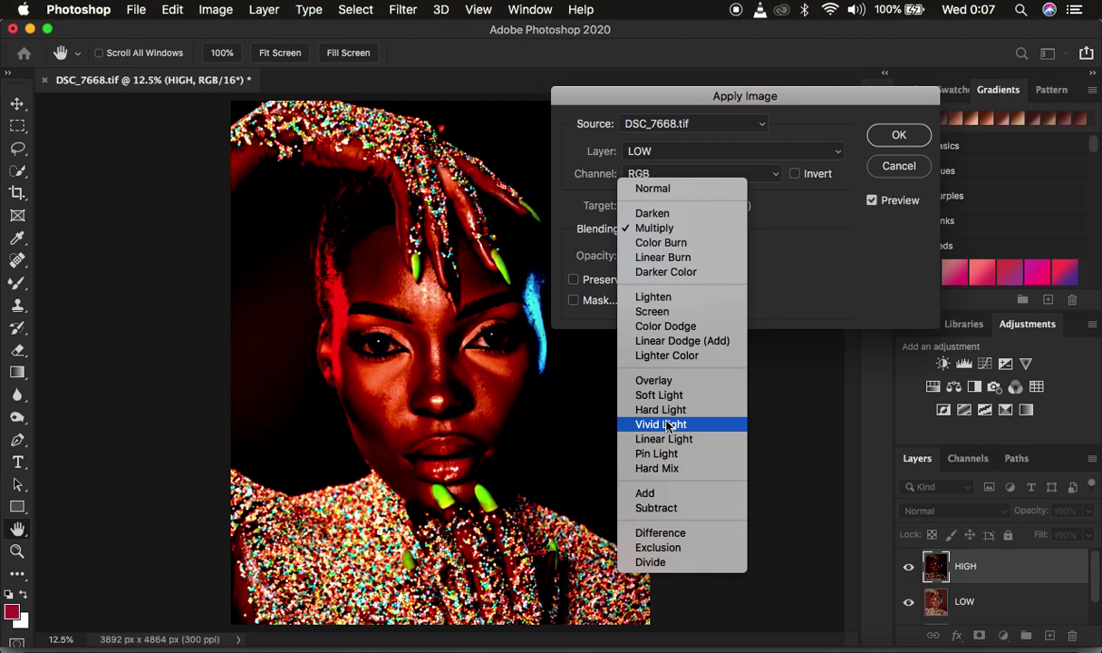
click(668, 493)
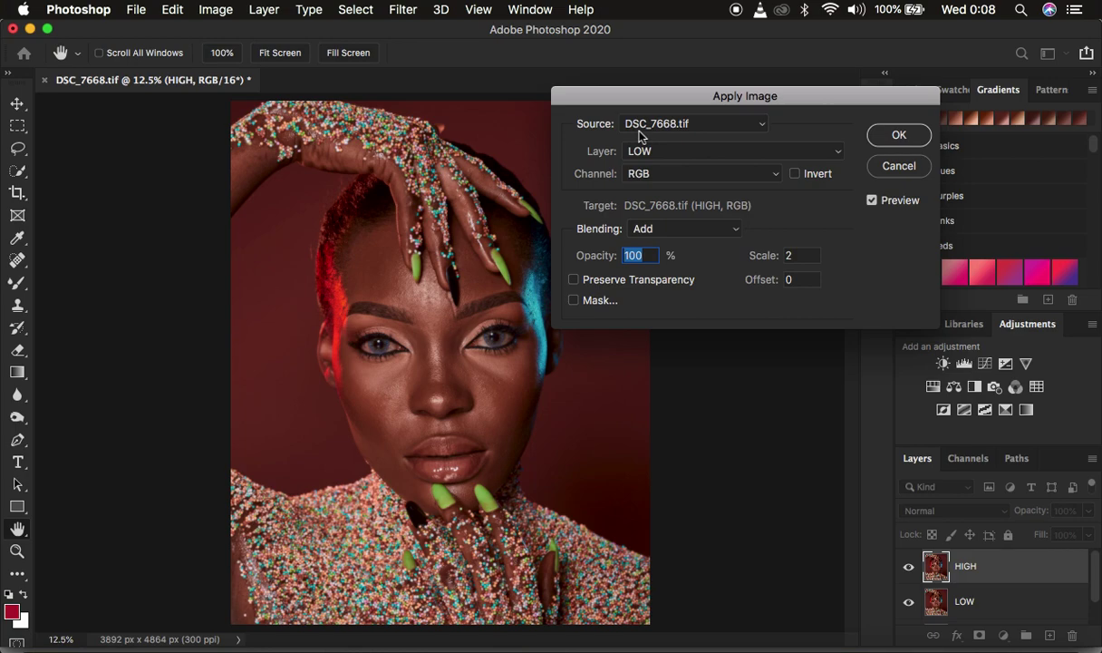
Step: Review the source layer, channel and blending choices for the Apply Image operation
click(639, 173)
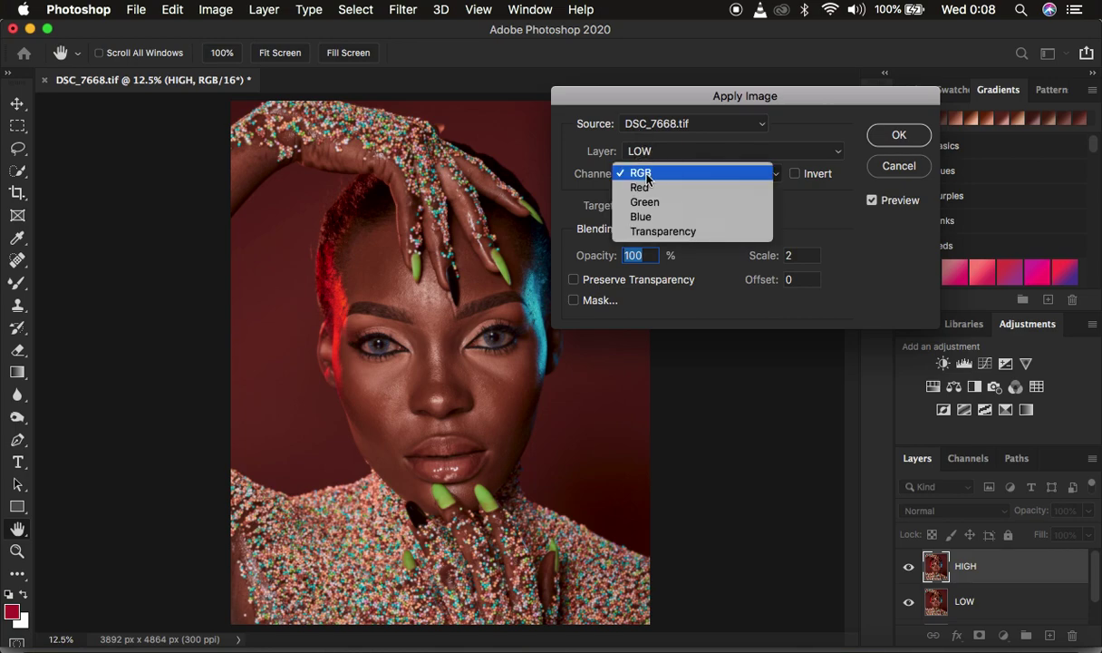
click(644, 174)
click(647, 152)
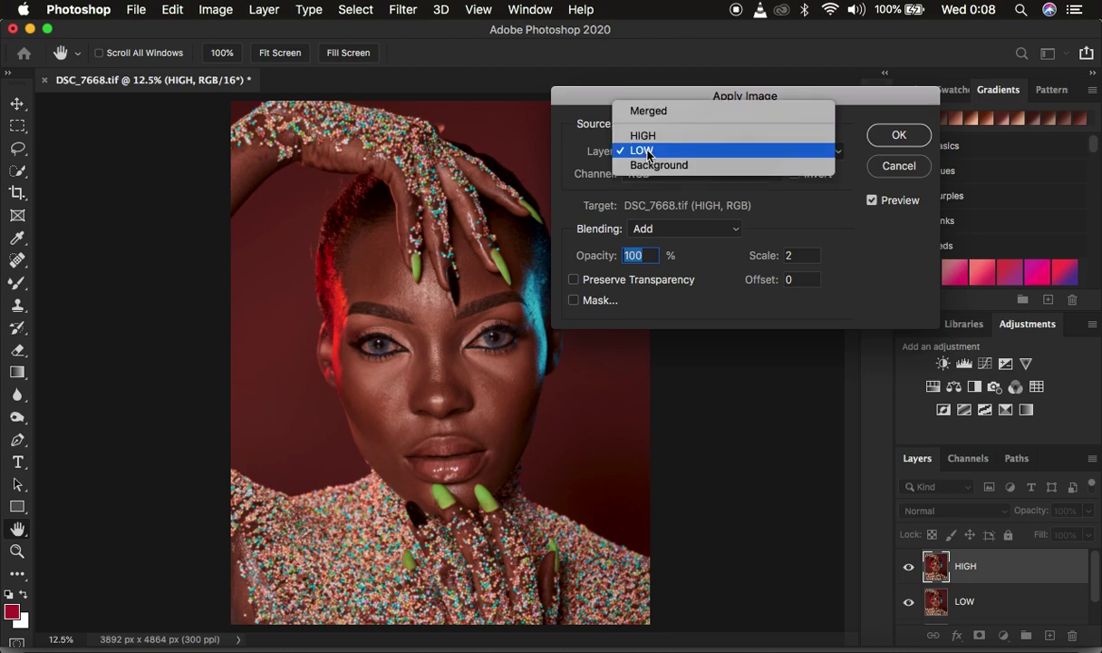
click(647, 154)
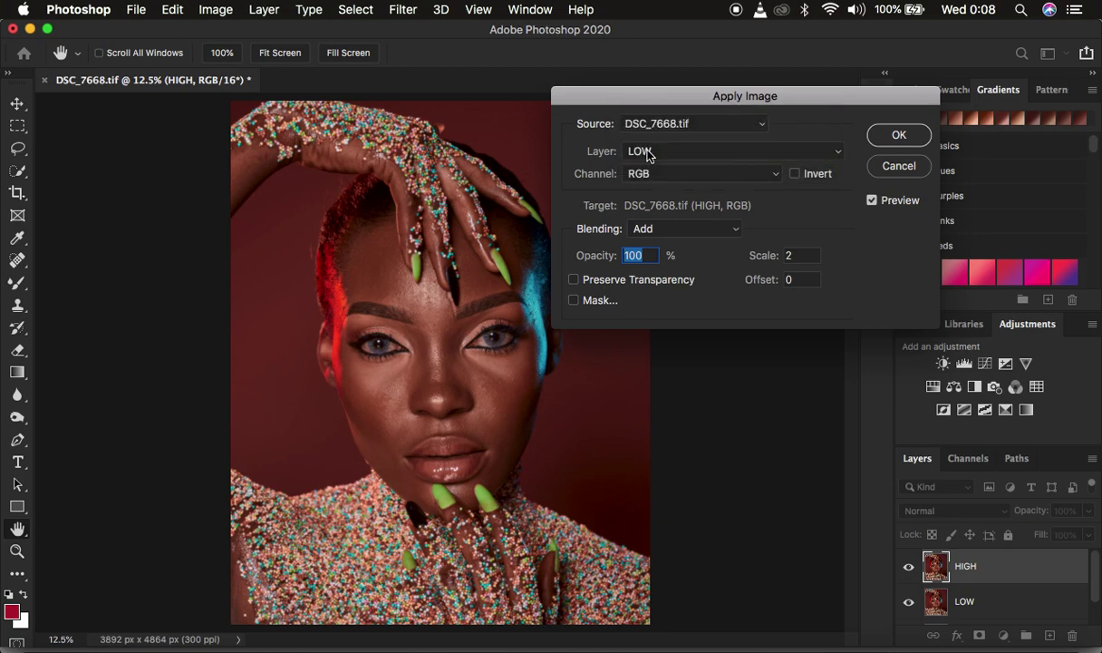
click(647, 154)
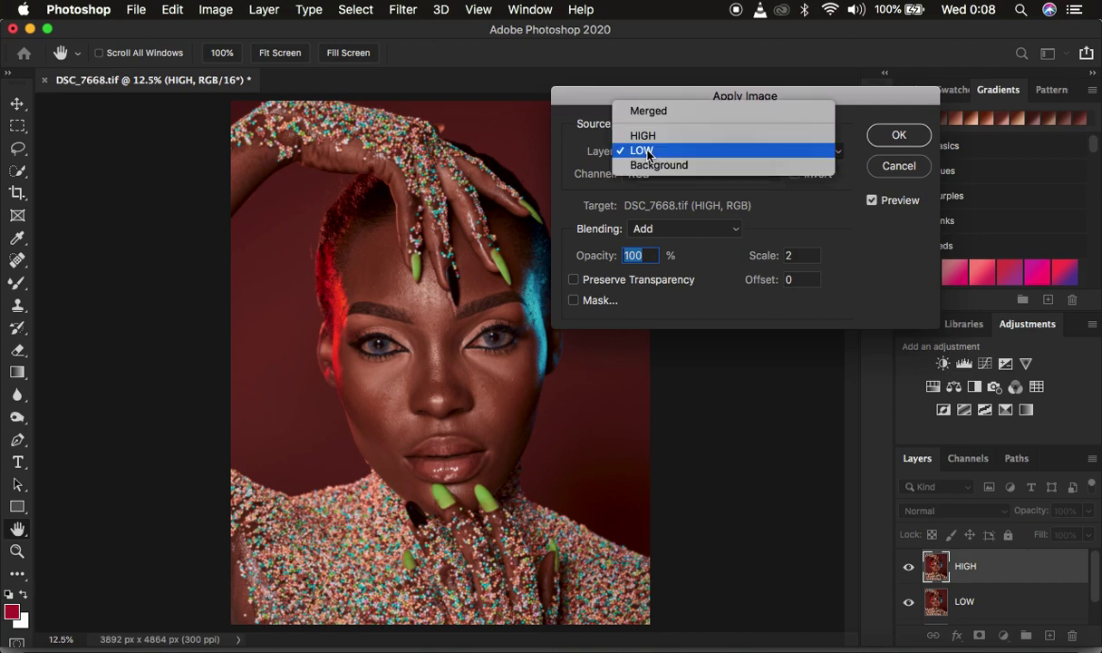
click(645, 152)
click(662, 174)
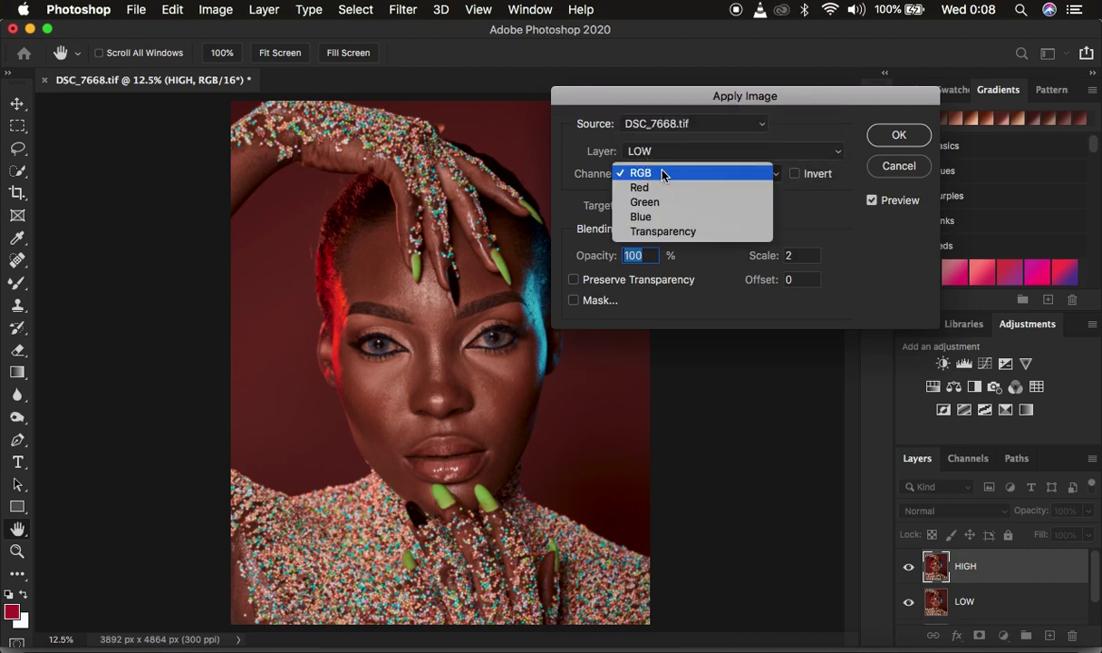
click(661, 174)
click(647, 229)
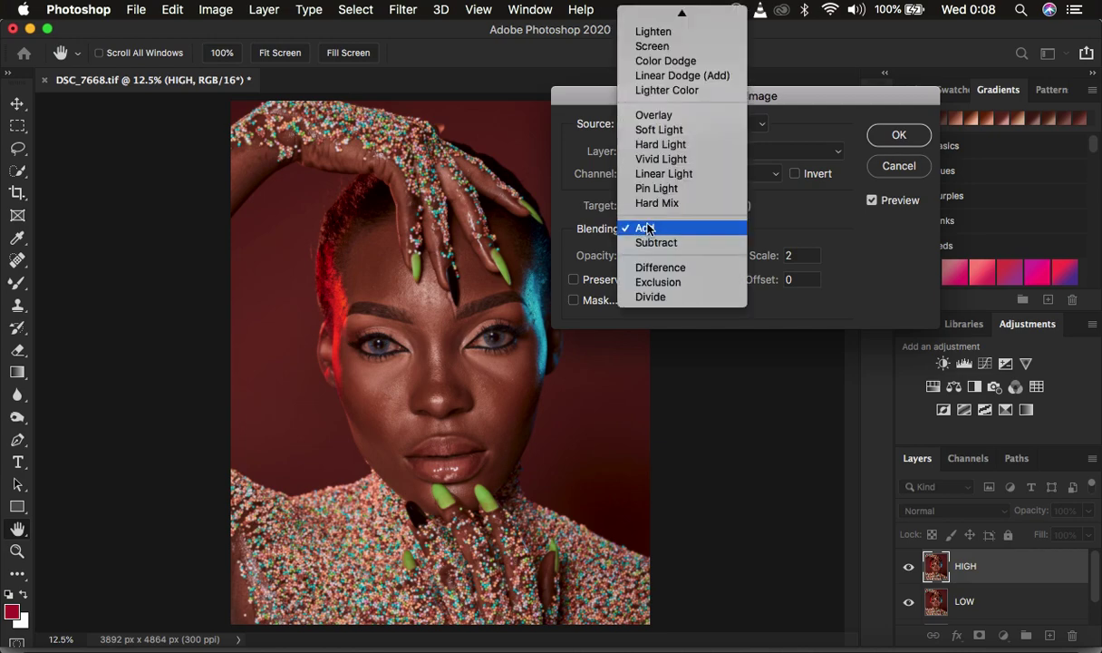
click(647, 228)
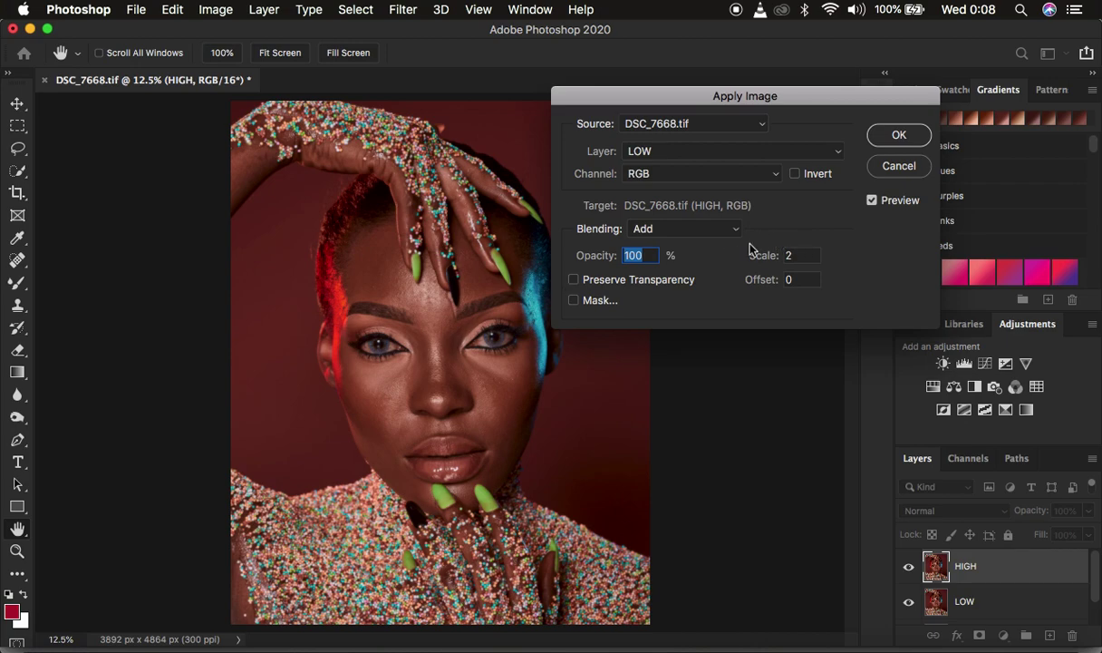
Step: Invert the source in Apply Image and recheck the LOW layer and RGB channel choices
click(795, 173)
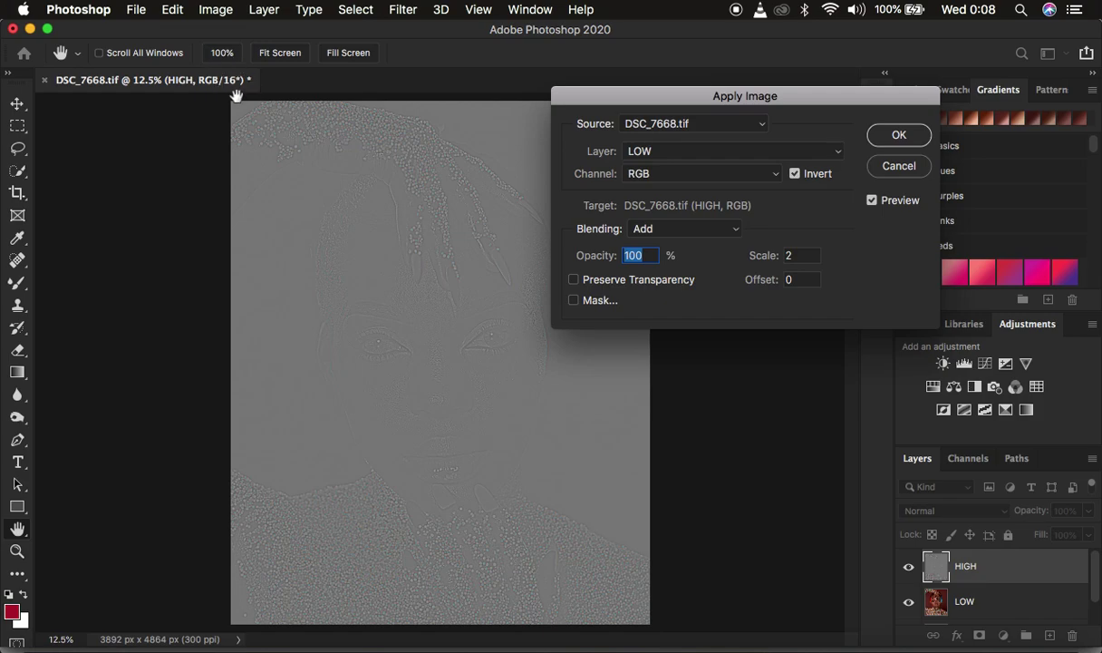
click(654, 152)
click(647, 152)
click(667, 173)
click(665, 173)
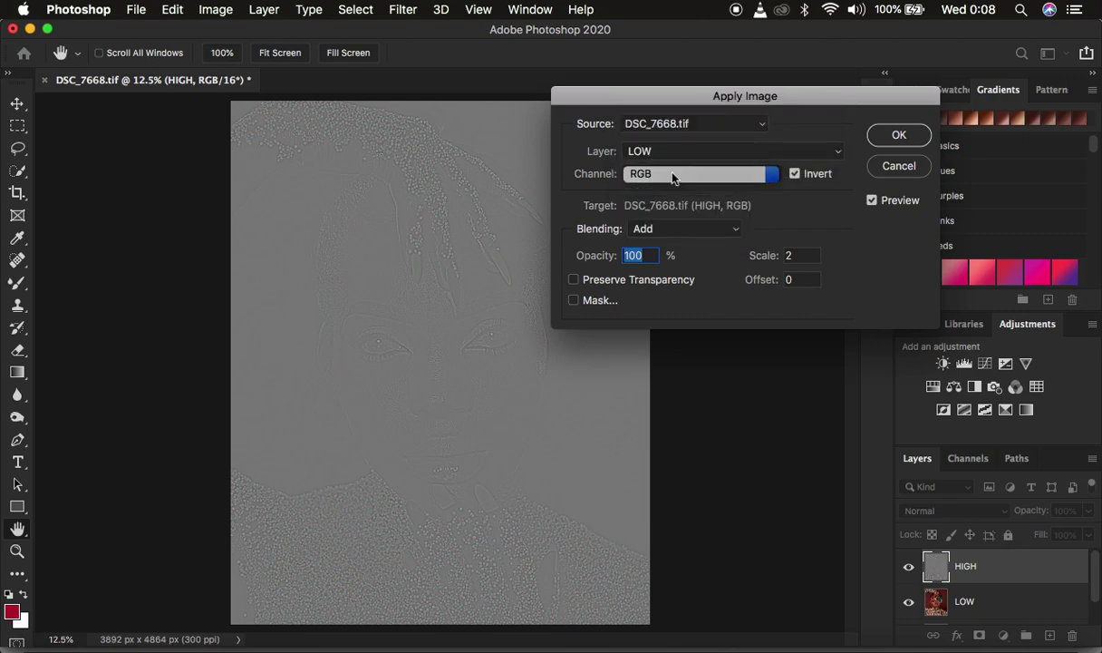
Step: Try Subtract blending in Apply Image with the source inversion turned off
click(796, 174)
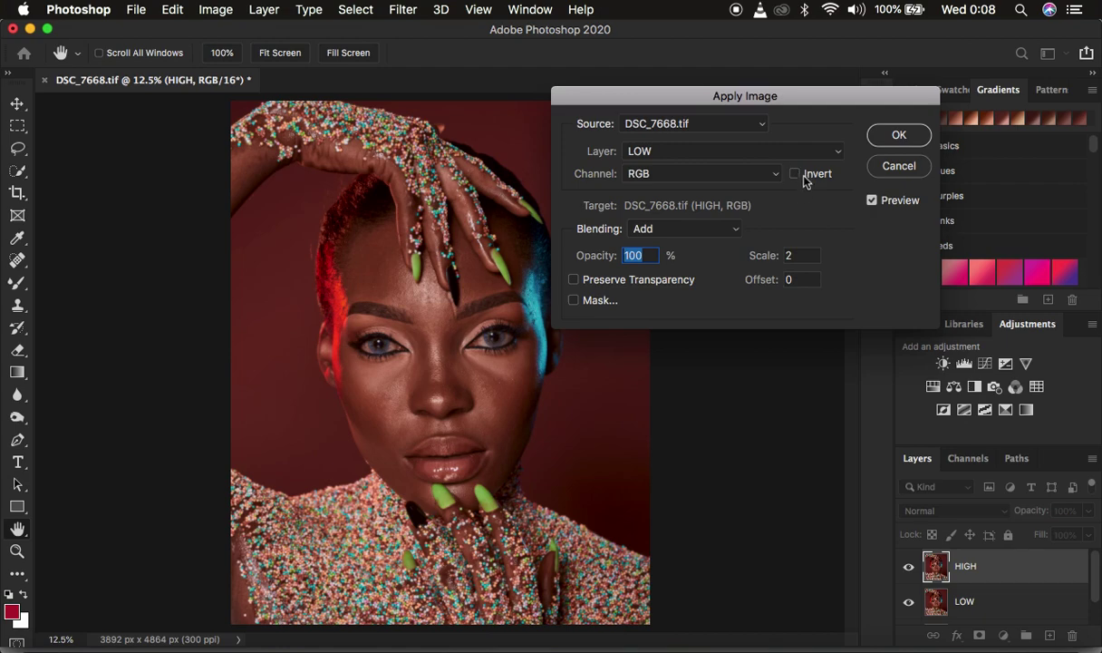
click(676, 229)
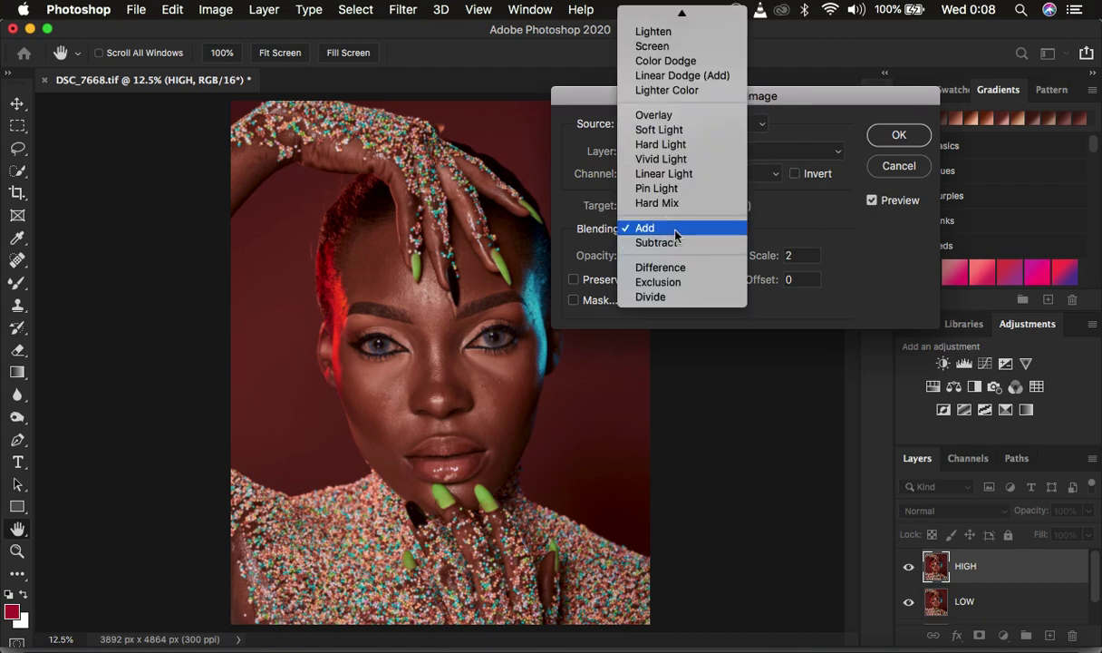
click(659, 242)
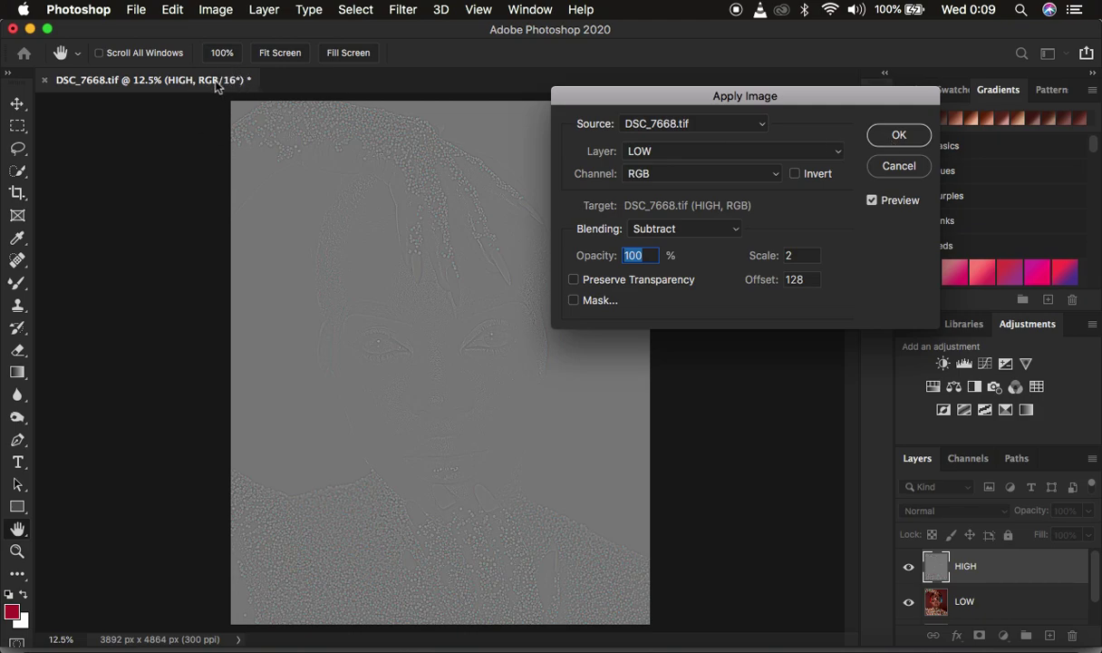
Step: Apply the image with Add blending and the source inverted, and set the HIGH layer's blend mode to Linear Light
click(657, 228)
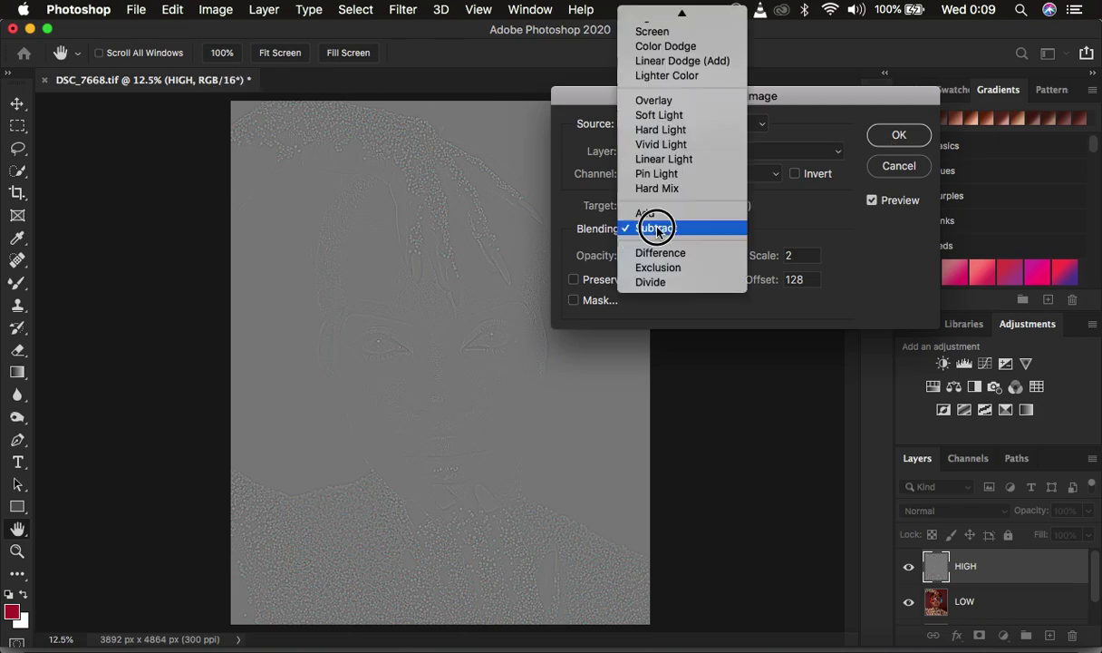
click(645, 214)
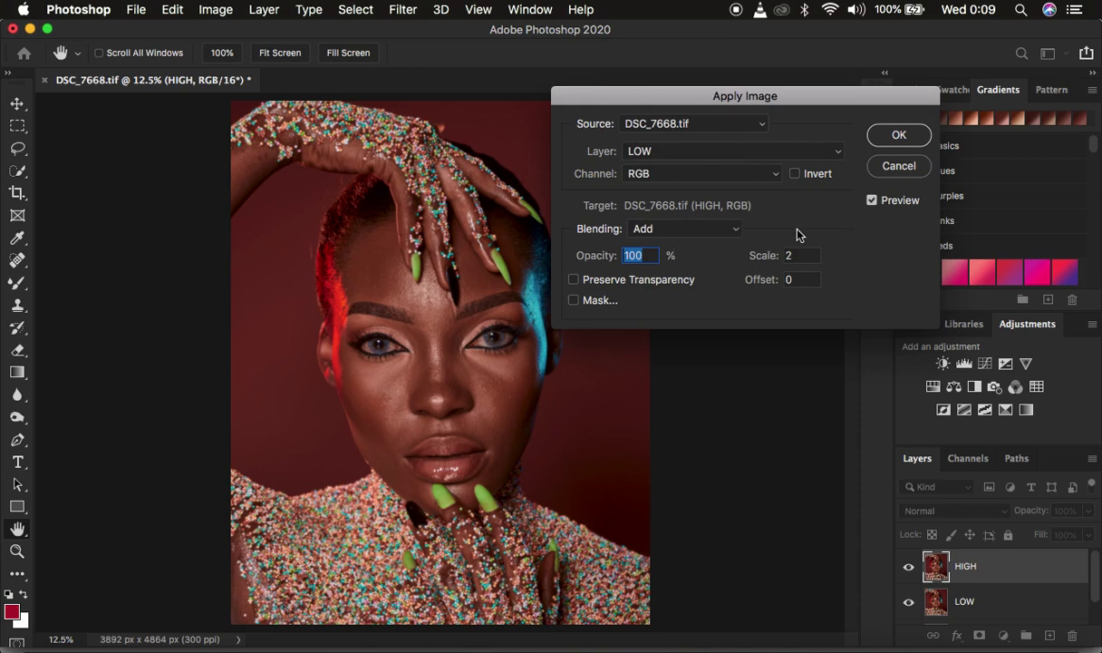
click(793, 174)
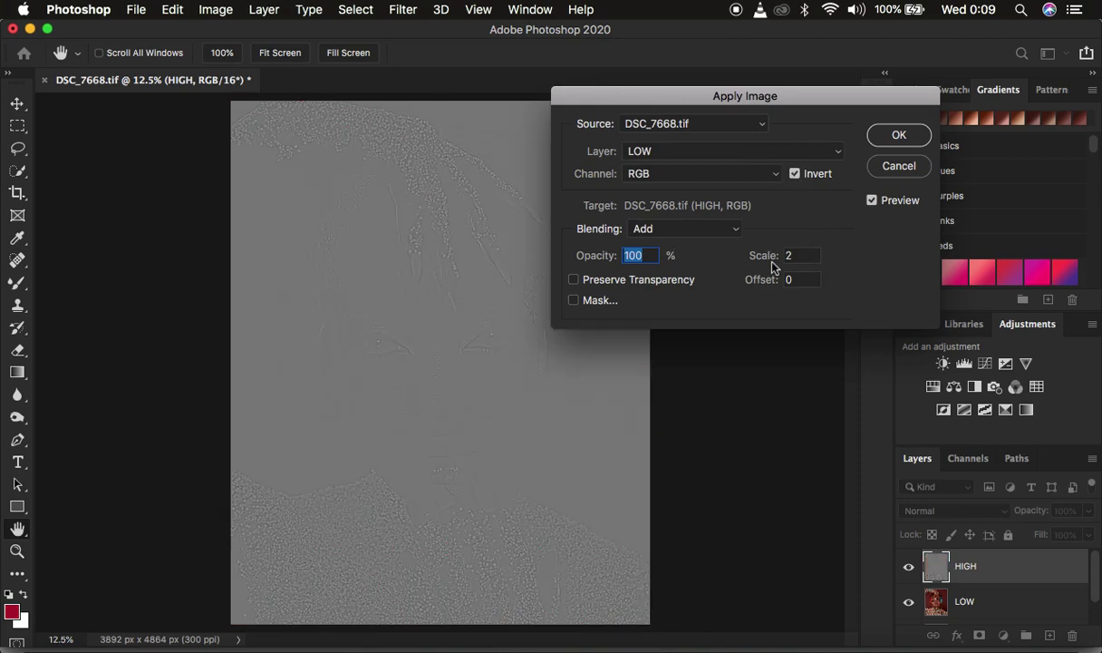
click(891, 136)
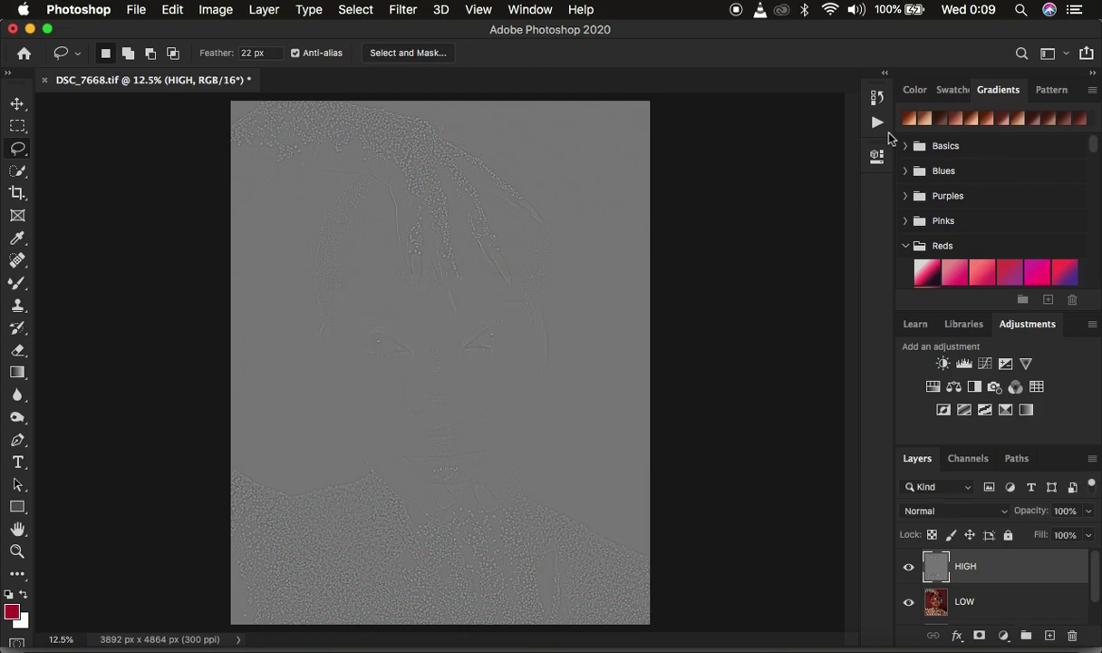
click(948, 513)
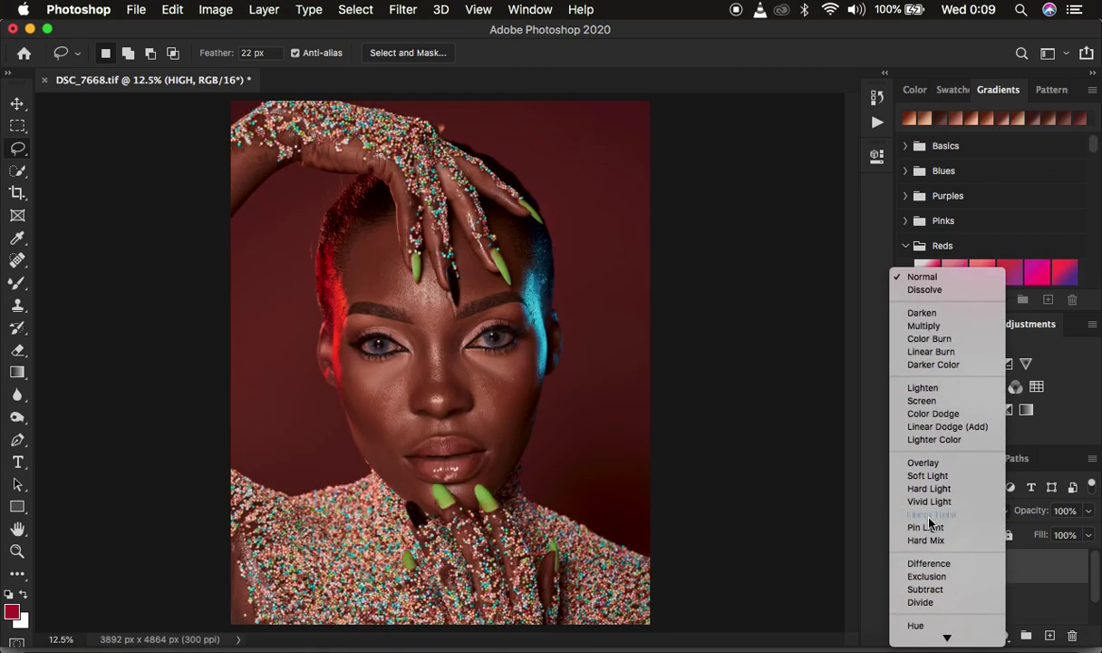
click(931, 514)
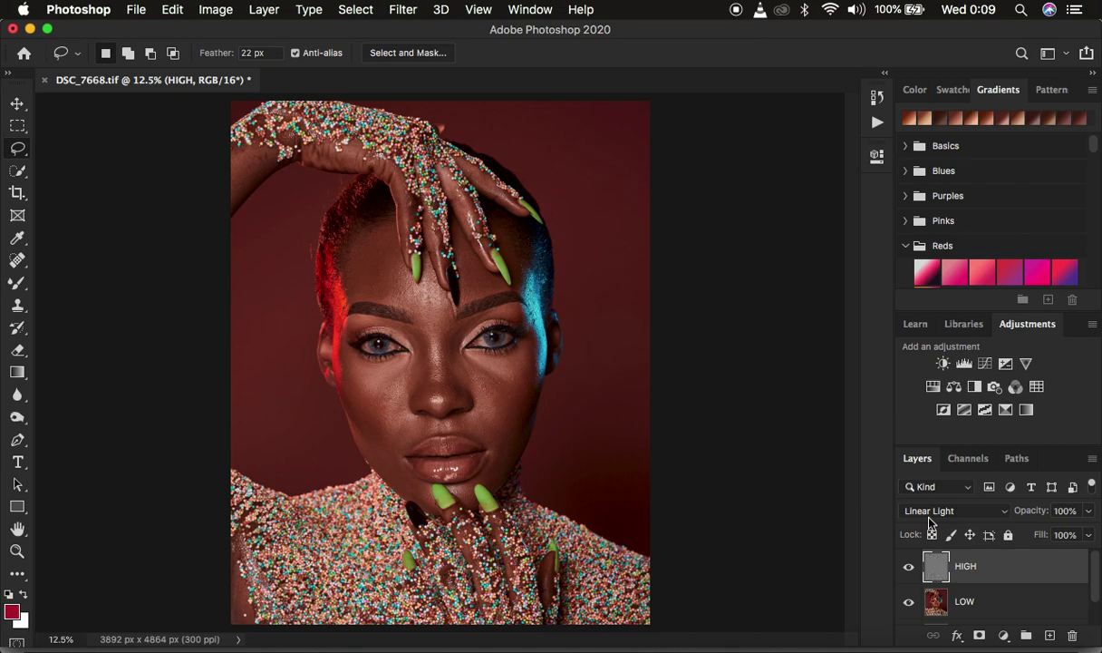
Step: Group the HIGH and LOW layers and name the group "freq sep"
shift+click(1021, 602)
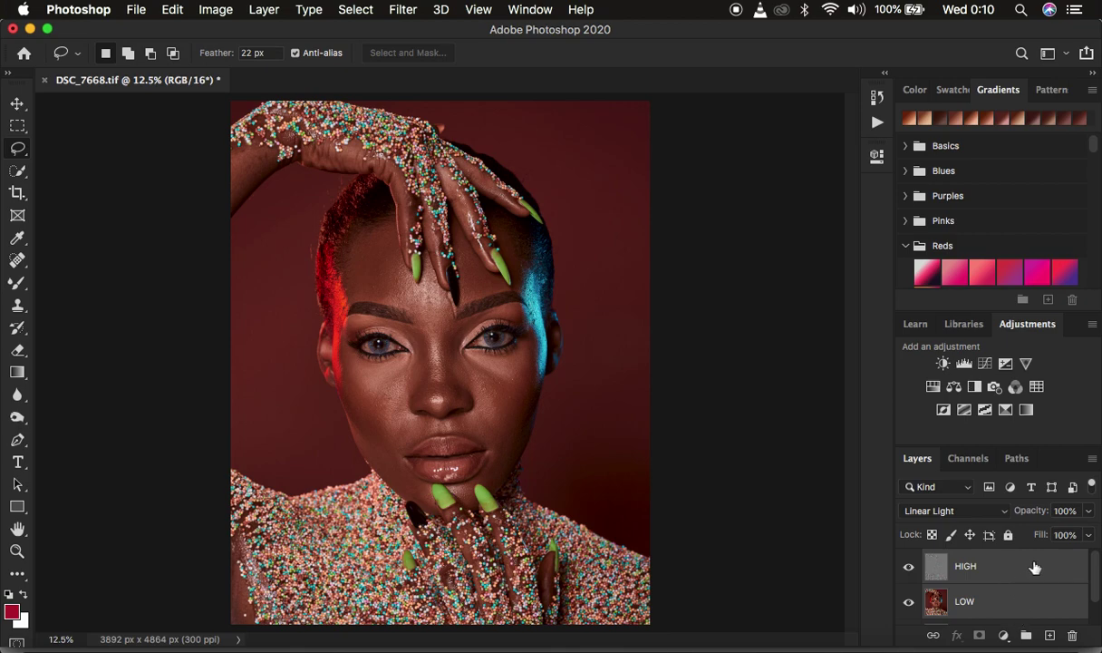
mouse_move(1033, 575)
mouse_down()
mouse_move(1020, 591)
mouse_move(1026, 639)
mouse_move(1023, 573)
mouse_up()
key(super+g)
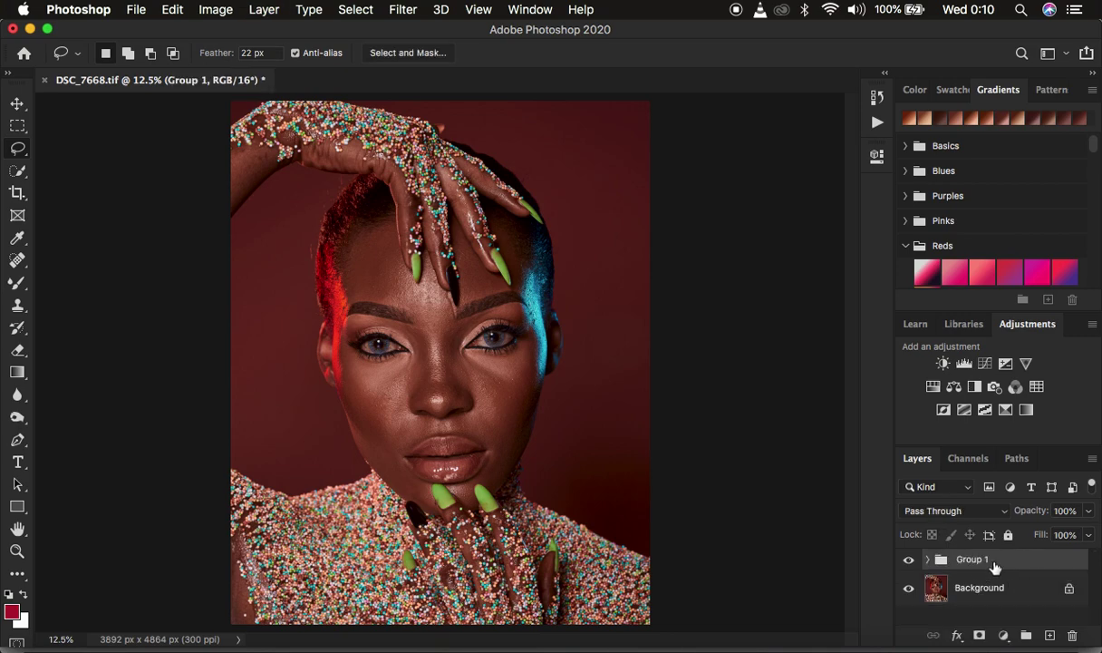
double_click(972, 559)
text(freq sep)
key(Return)
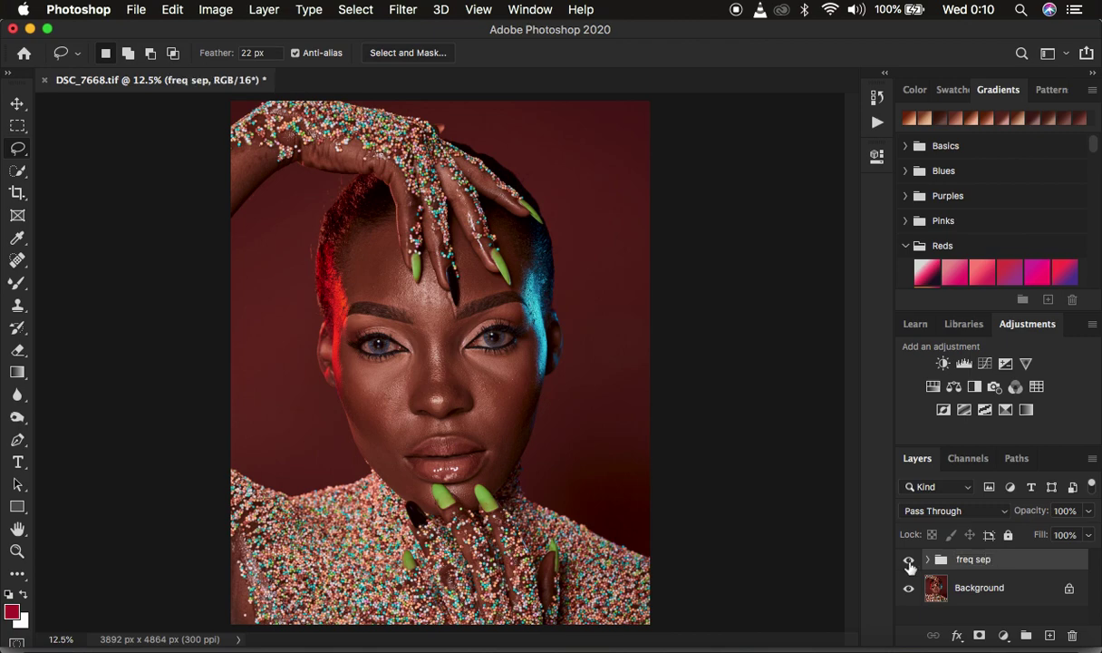
Step: Compare the portrait with the freq sep group and the Background layer hidden and shown, and expand the group to view its layers
click(908, 561)
click(908, 562)
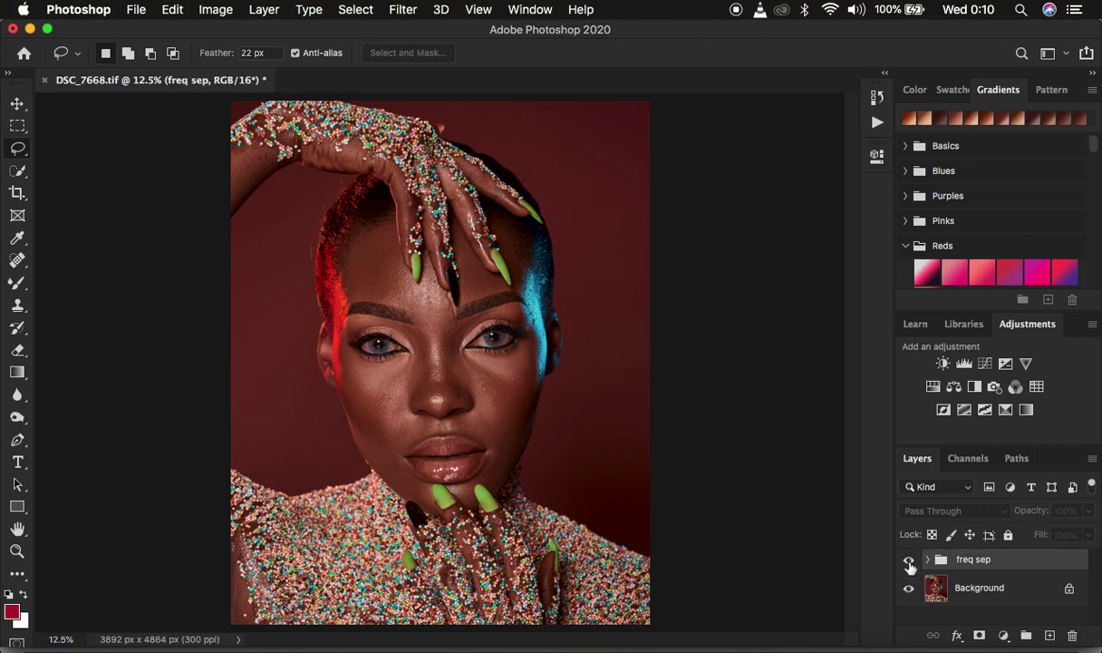
click(908, 561)
click(908, 562)
click(908, 562)
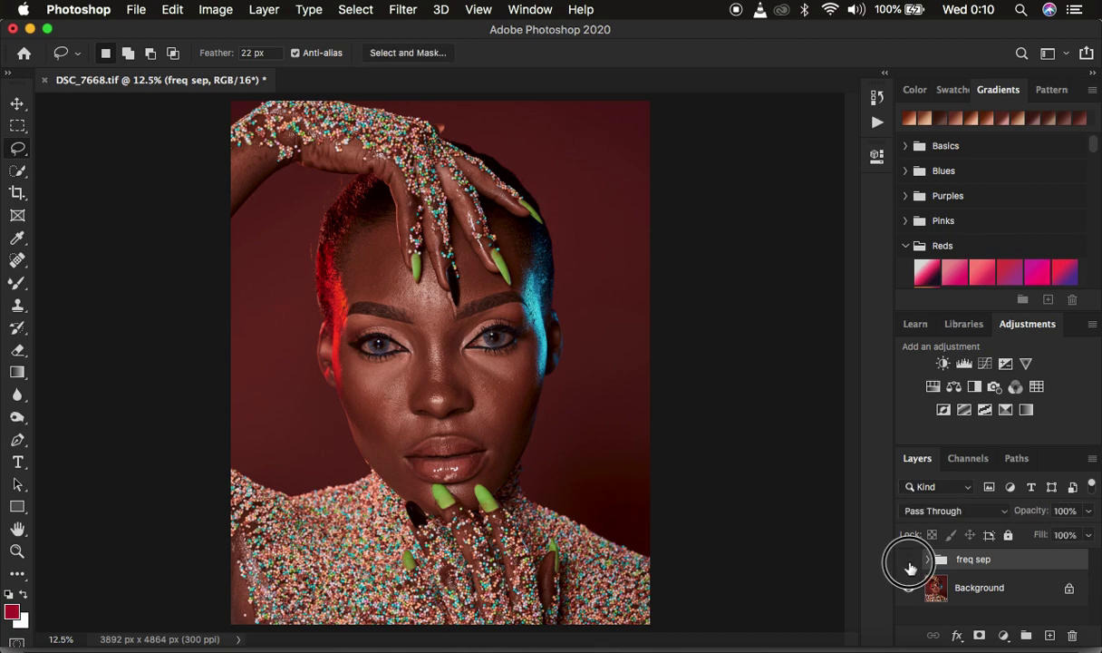
click(908, 562)
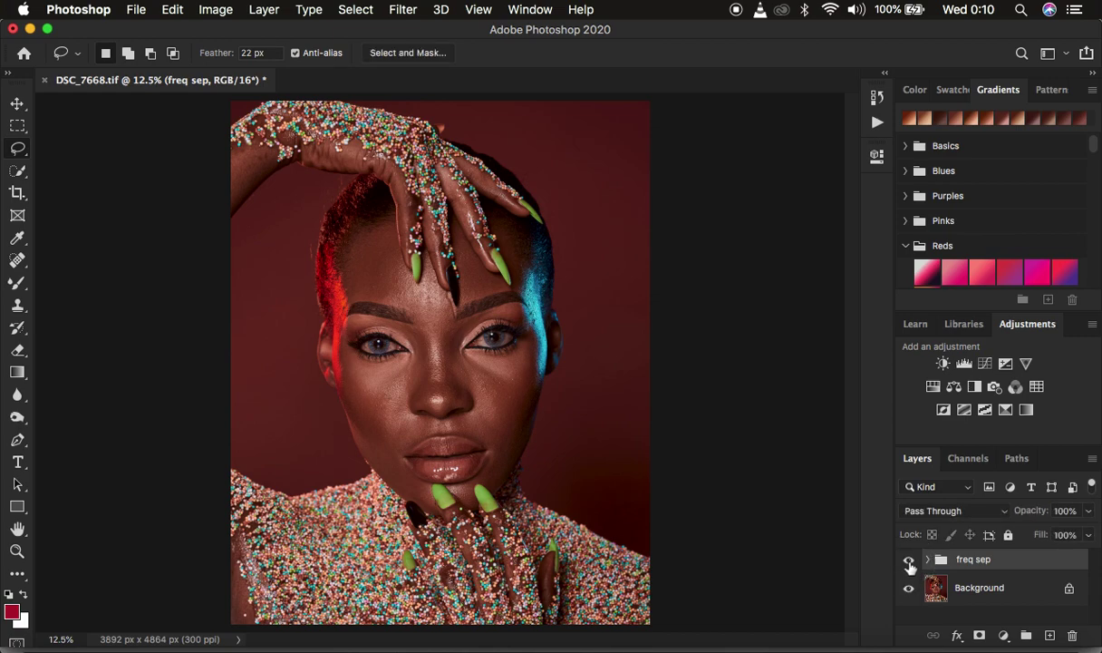
click(909, 591)
click(929, 560)
click(928, 560)
click(910, 588)
click(908, 560)
click(908, 561)
click(927, 559)
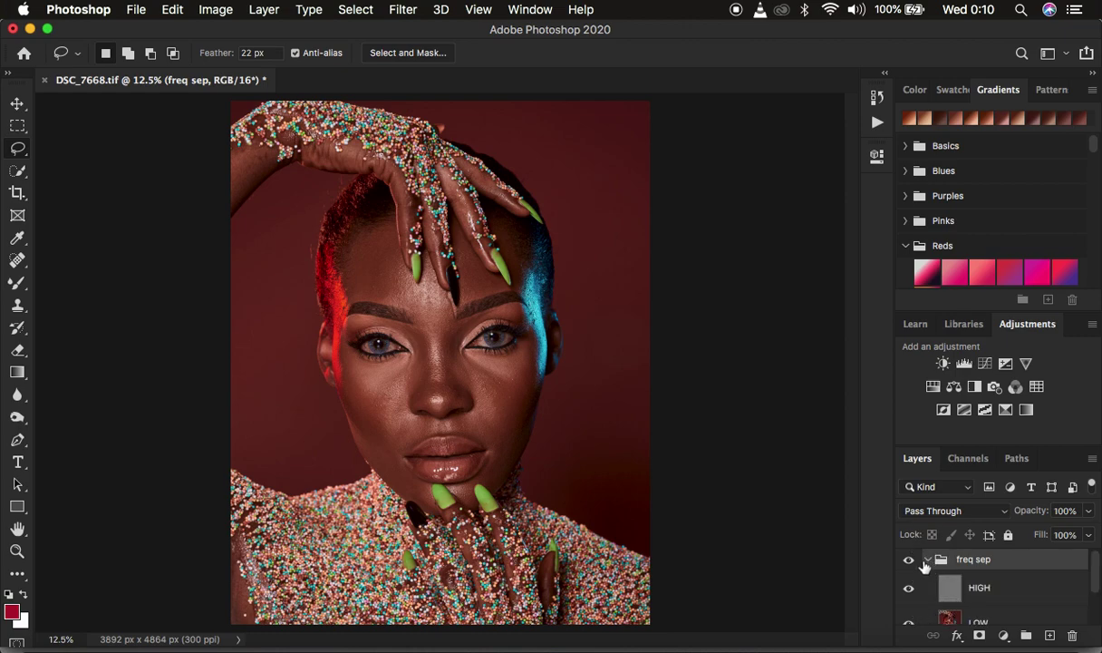
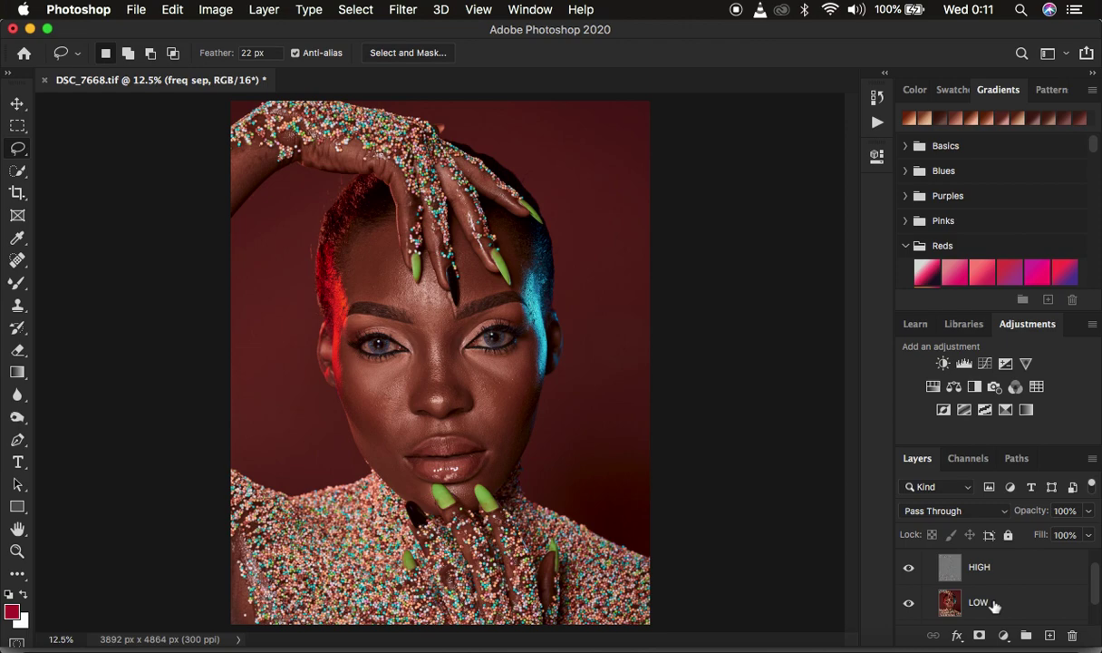
Step: Select the LOW layer, hide the HIGH layer, and activate the Mixer Brush Tool
click(950, 600)
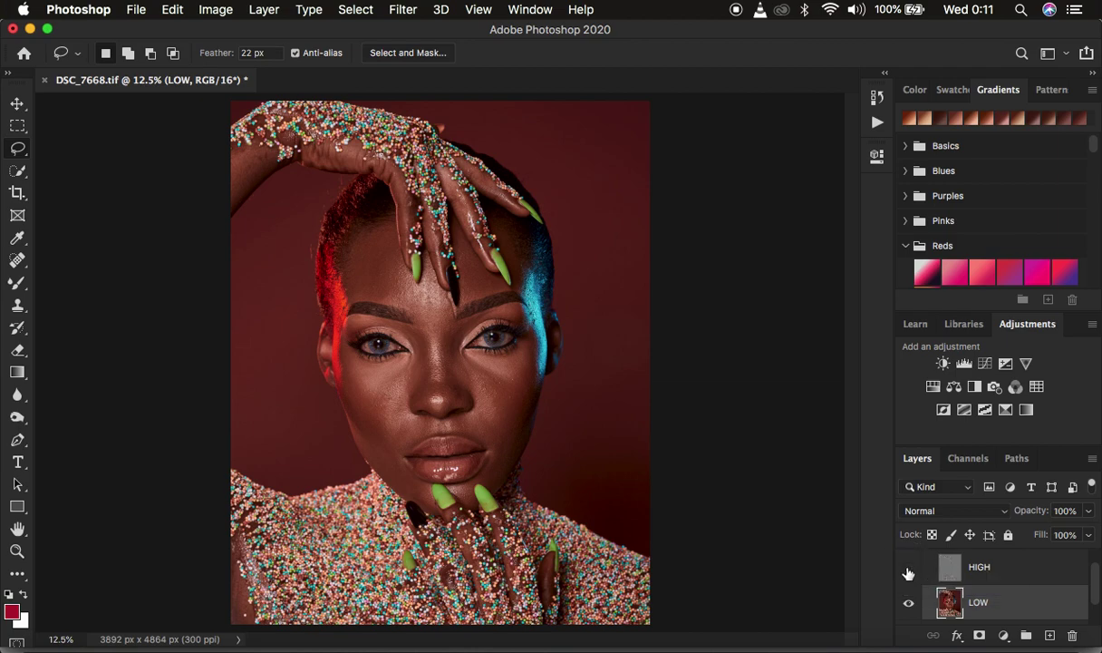
click(908, 569)
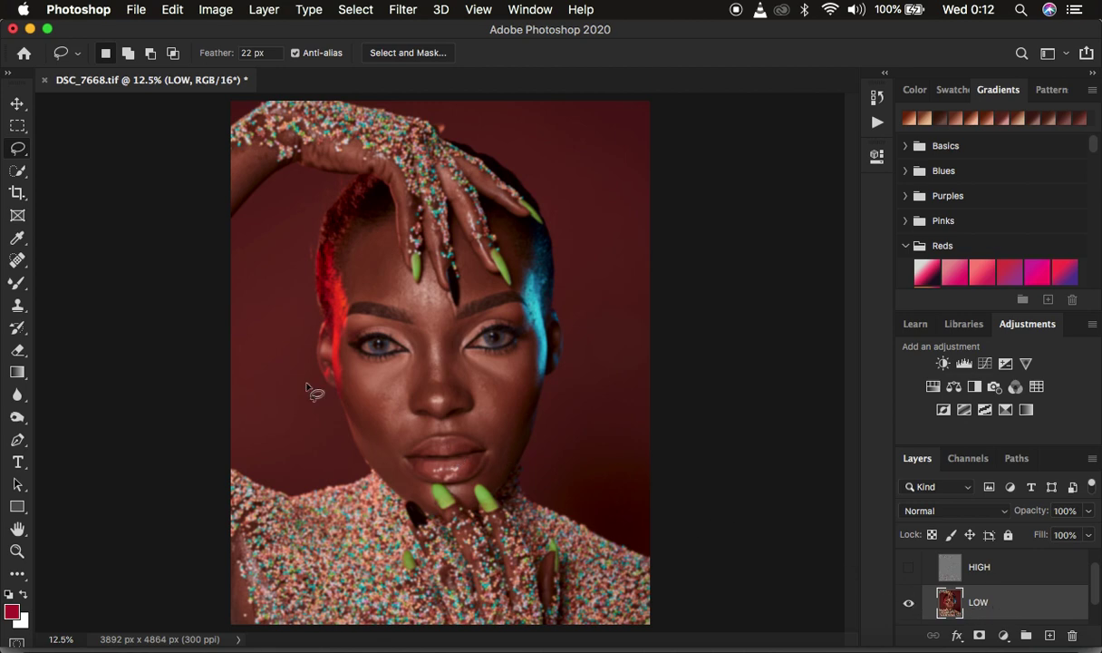
click(19, 285)
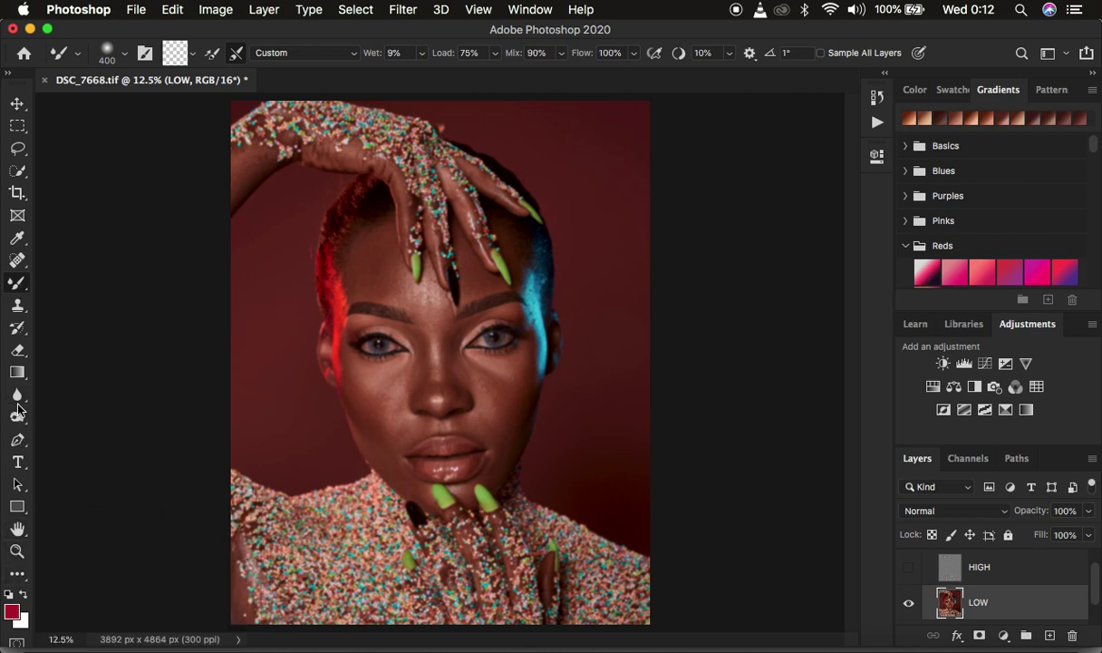
click(15, 285)
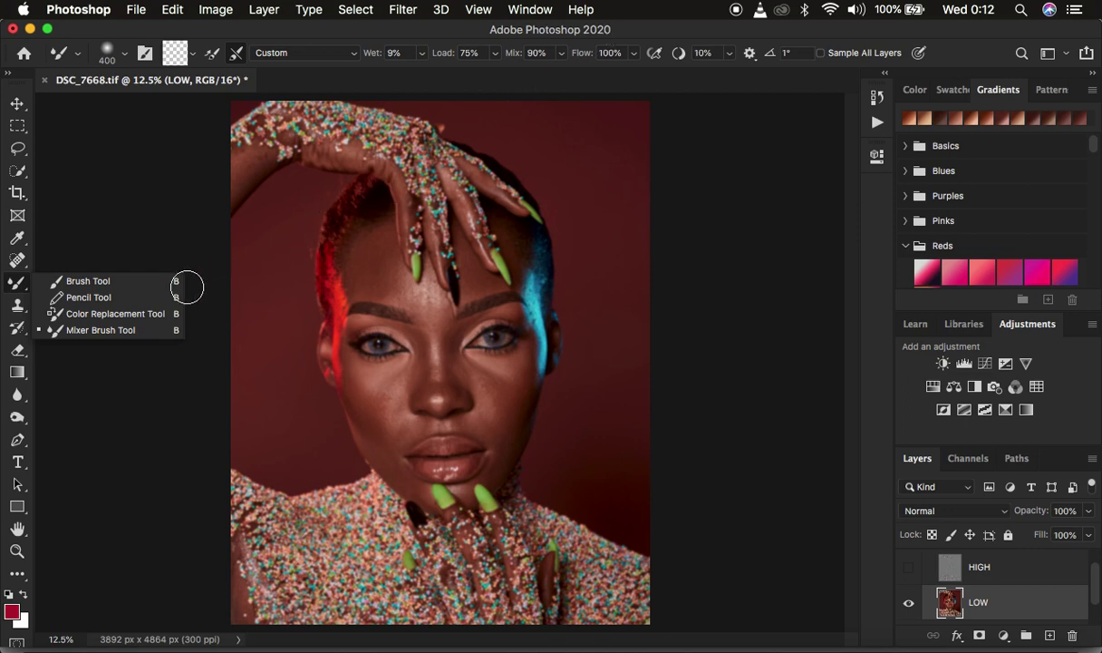
click(86, 330)
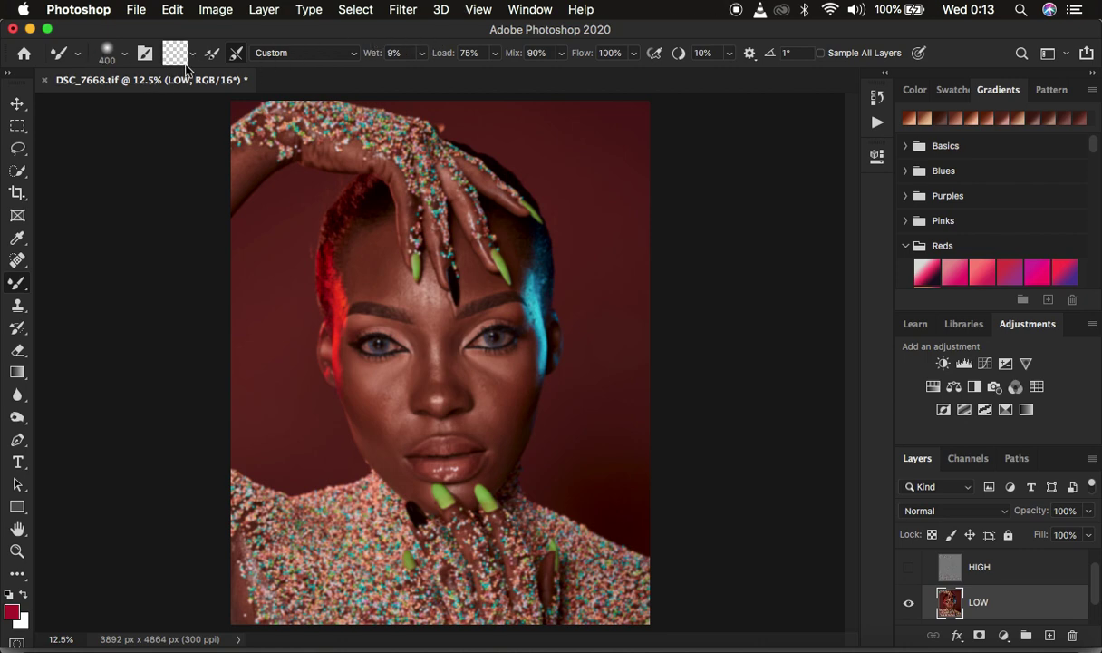
Step: View the Mixer Brush's size and hardness settings and clean the brush
click(124, 56)
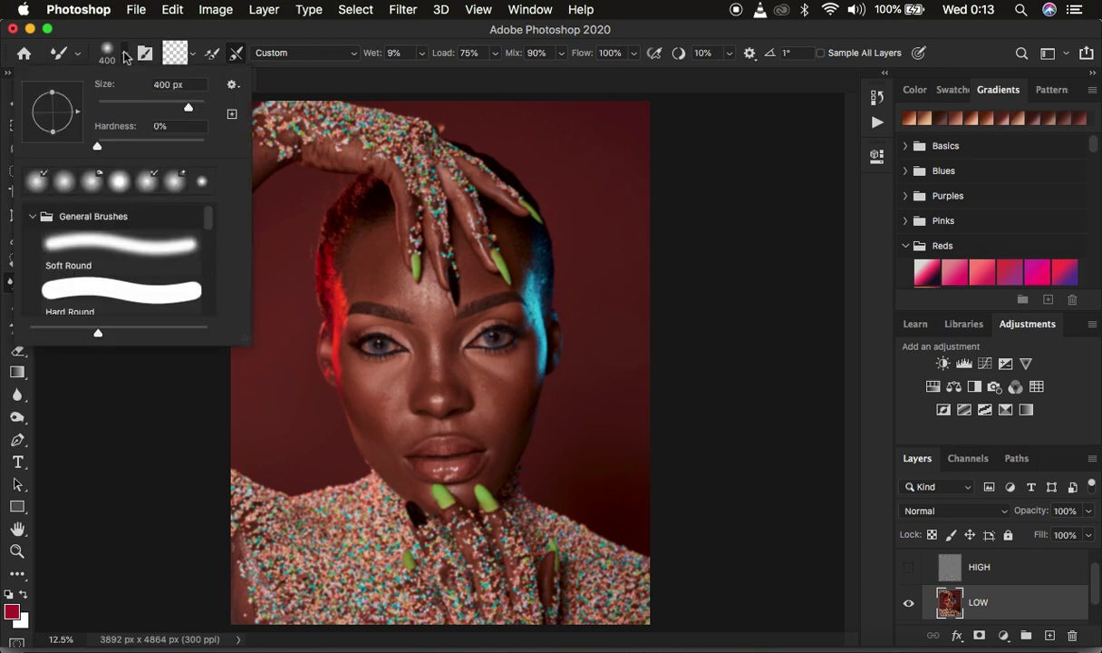
click(124, 54)
click(192, 52)
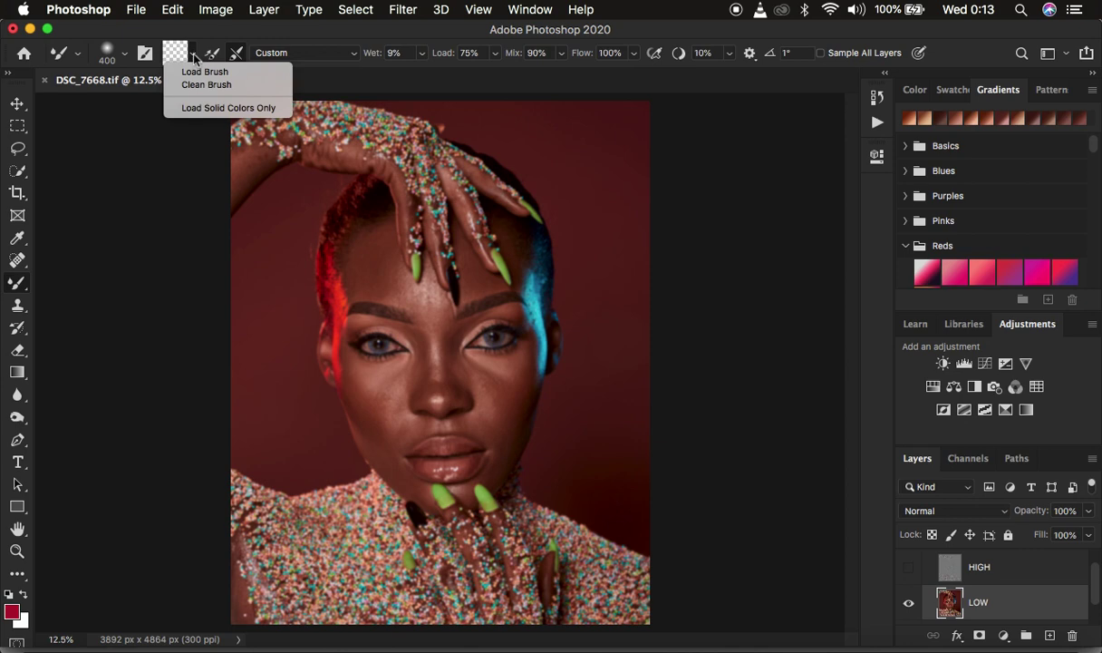
click(202, 81)
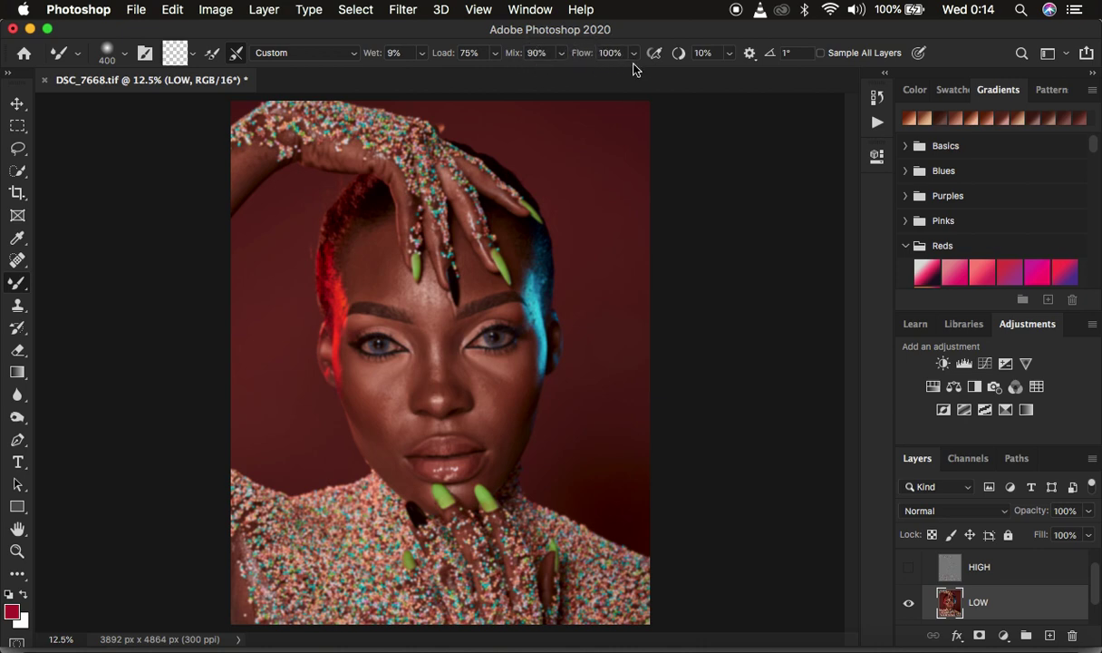
Step: Switch the Mixer Brush's Sample All Layers option on and back off
click(820, 54)
scroll(966, 590, up, 2)
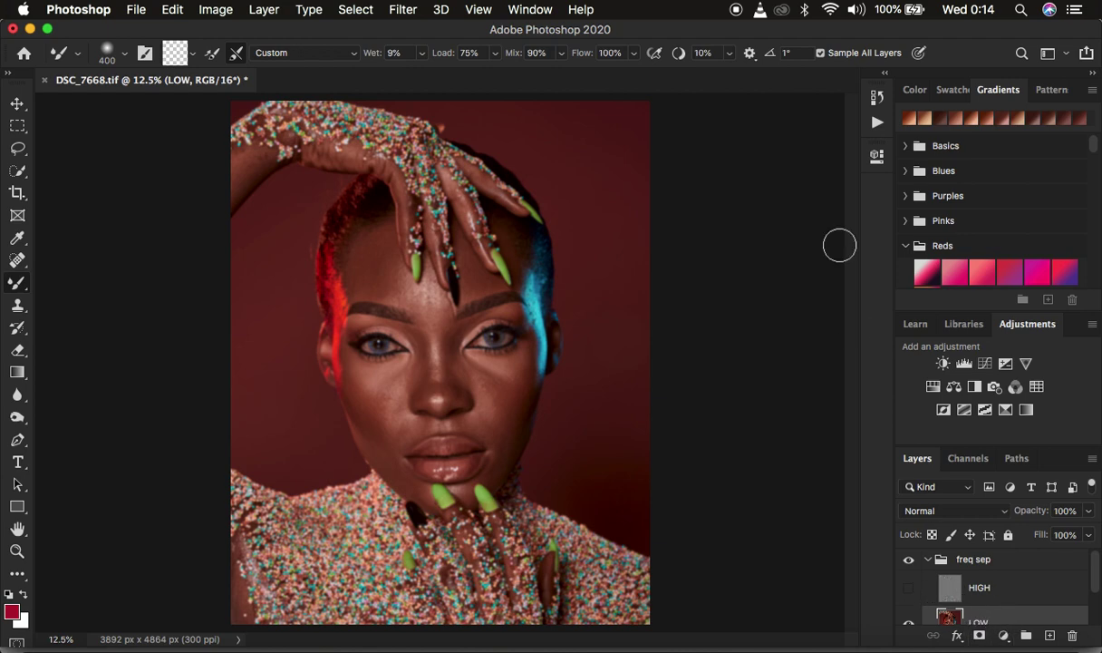
click(821, 54)
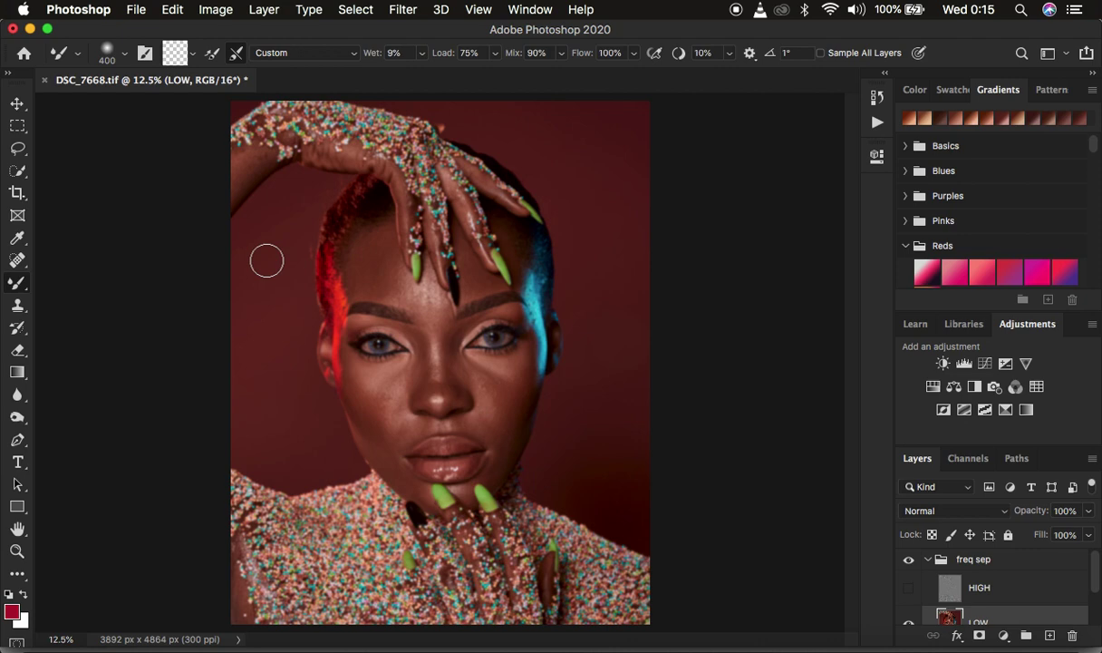
Step: Vary the Mixer Brush size between 200 px and 800 px, ending at 500 px
key(bracketleft)
key(bracketleft)
key(bracketright)
key(bracketright)
key(bracketright)
key(bracketright)
key(bracketright)
key(bracketright)
key(bracketright)
key(bracketright)
key(bracketright)
key(bracketright)
key(bracketright)
key(bracketright)
key(bracketright)
key(bracketright)
key(bracketright)
key(bracketright)
key(bracketright)
key(bracketright)
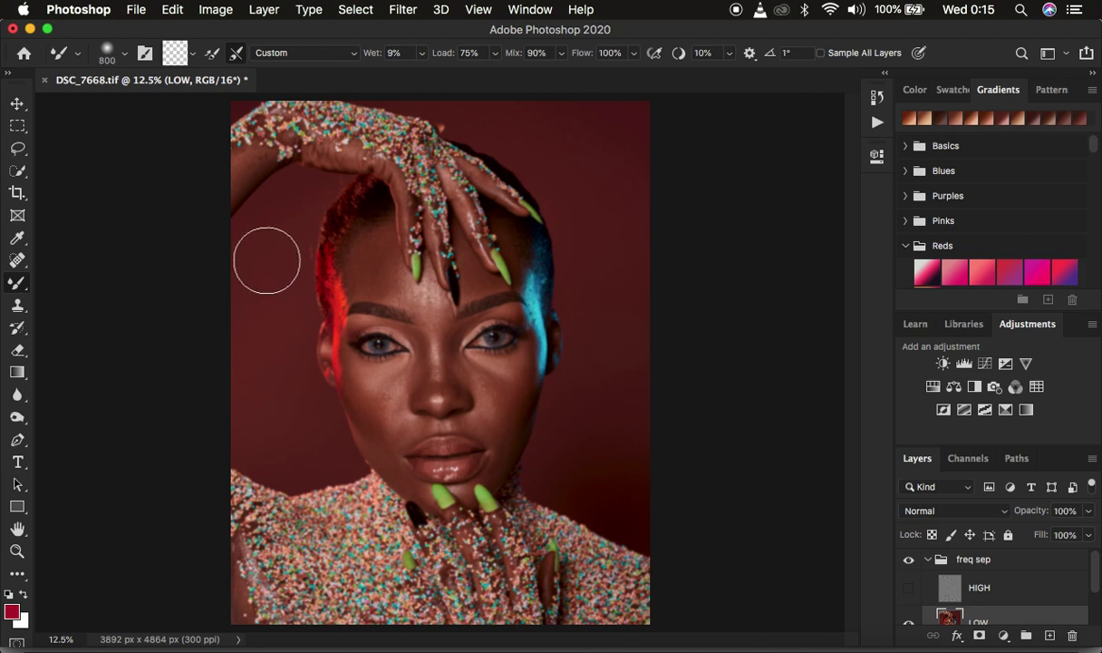
key(bracketleft)
key(bracketleft)
key(bracketleft)
key(bracketleft)
key(bracketleft)
key(bracketleft)
key(bracketleft)
key(bracketleft)
key(bracketleft)
key(bracketleft)
key(bracketleft)
key(bracketleft)
key(bracketleft)
key(bracketleft)
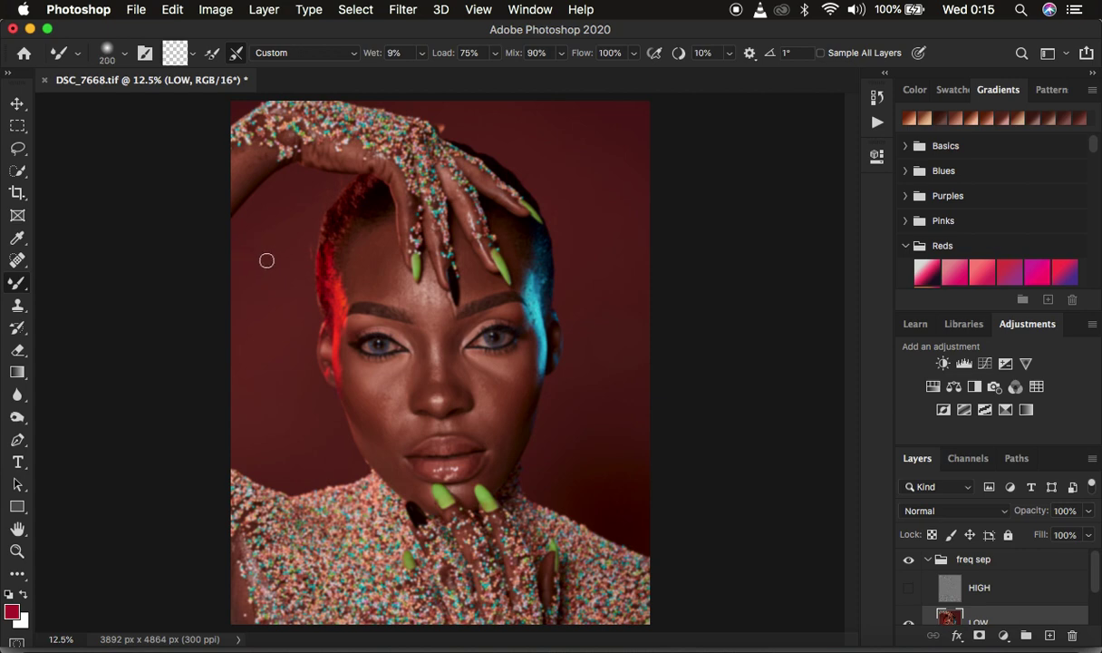
key(bracketright)
key(bracketright)
key(bracketright)
key(bracketright)
key(bracketright)
key(bracketright)
key(bracketright)
key(bracketright)
key(bracketleft)
Step: Examine the blurred skin tones around the eyes and nose on the LOW layer up close
key(super+equal)
key(super+equal)
key(super+equal)
key(super+equal)
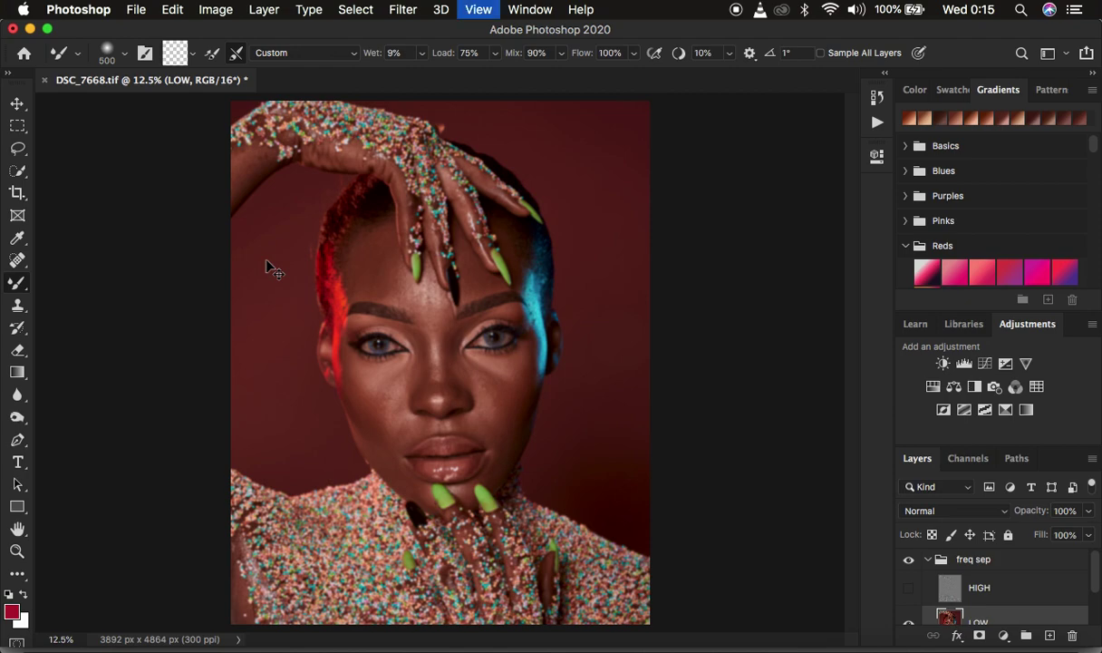
key(super+equal)
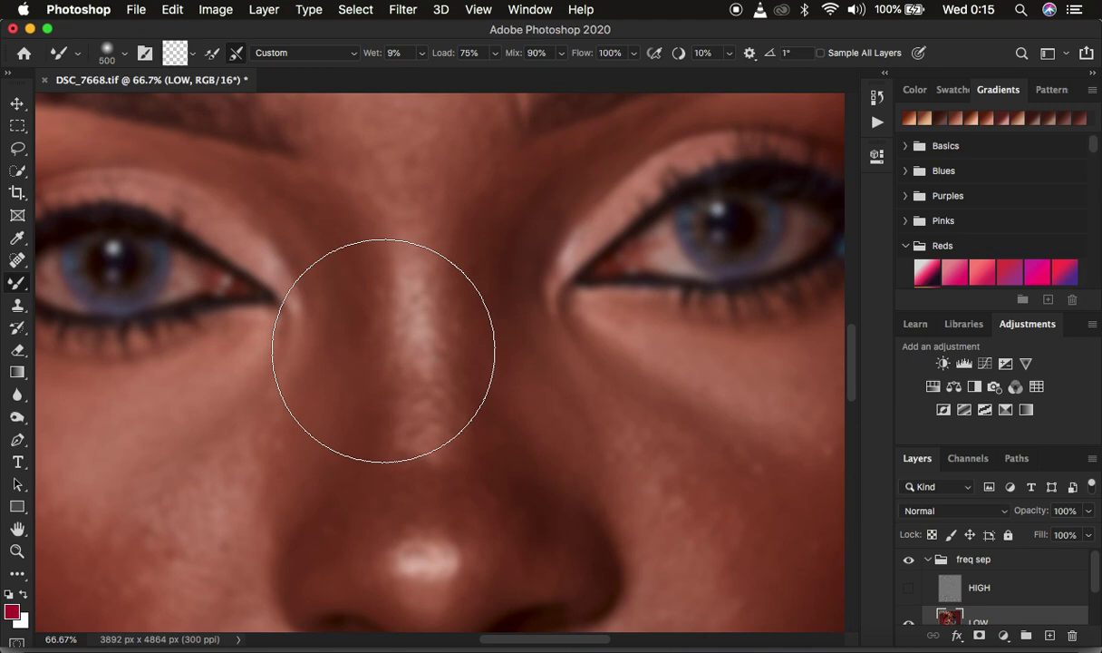
key(super+minus)
key(super+minus)
key(super+minus)
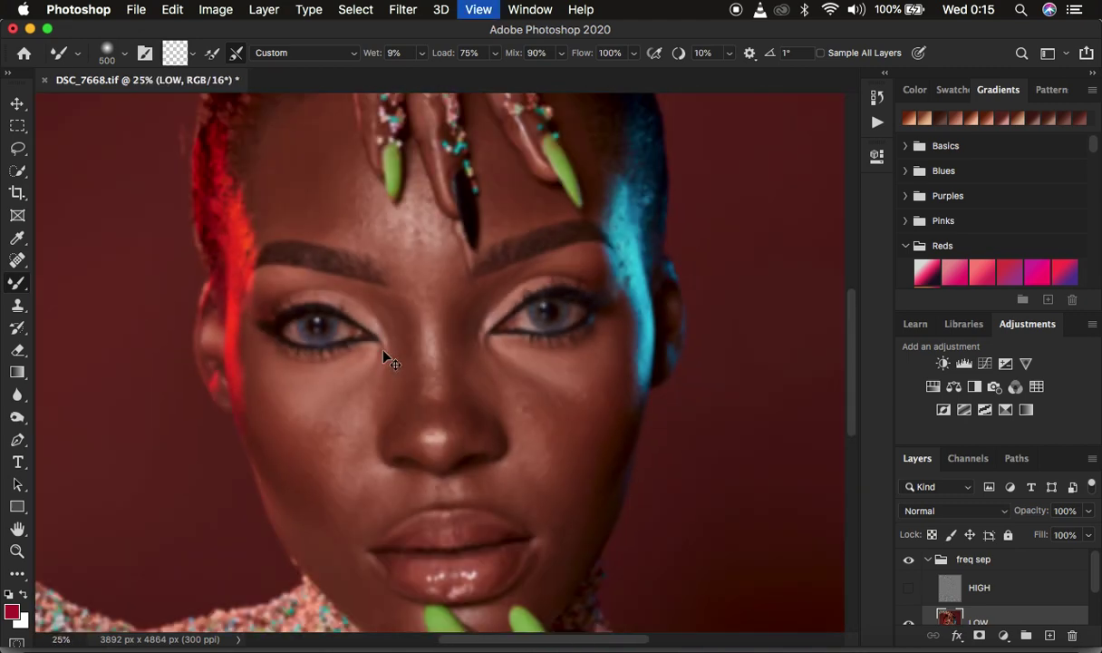
key(super+minus)
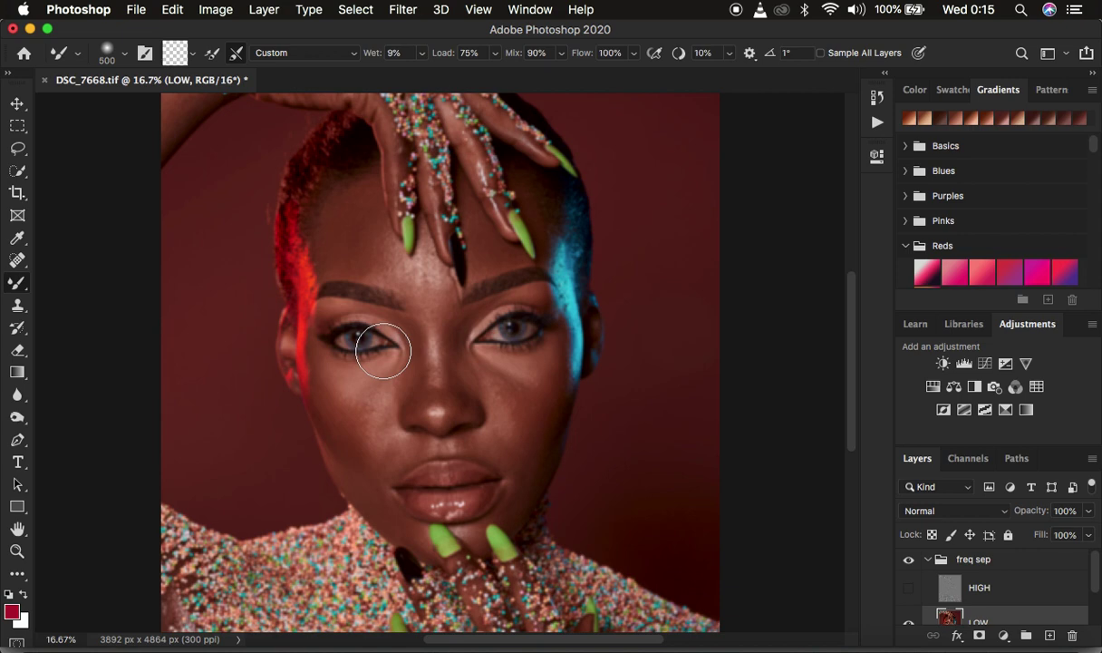
Step: Reduce the Mixer Brush to 250 px and blend the forehead skin down to the area between the eyebrows
key(bracketleft)
key(bracketleft)
key(bracketleft)
key(bracketright)
mouse_move(368, 207)
mouse_down()
mouse_move(357, 189)
mouse_move(349, 204)
mouse_move(365, 179)
mouse_move(344, 214)
mouse_move(369, 194)
mouse_move(334, 222)
mouse_move(365, 184)
mouse_move(358, 256)
mouse_move(372, 179)
mouse_move(341, 199)
mouse_move(320, 239)
mouse_move(376, 165)
mouse_up()
mouse_move(335, 271)
mouse_down()
mouse_move(372, 198)
mouse_move(359, 243)
mouse_move(361, 215)
mouse_move(363, 261)
mouse_move(378, 262)
mouse_move(363, 246)
mouse_move(368, 227)
mouse_move(380, 270)
mouse_move(326, 259)
mouse_move(333, 250)
mouse_move(327, 263)
mouse_move(379, 263)
mouse_move(369, 231)
mouse_move(389, 273)
mouse_move(405, 275)
mouse_move(374, 245)
mouse_move(408, 283)
mouse_move(367, 230)
mouse_up()
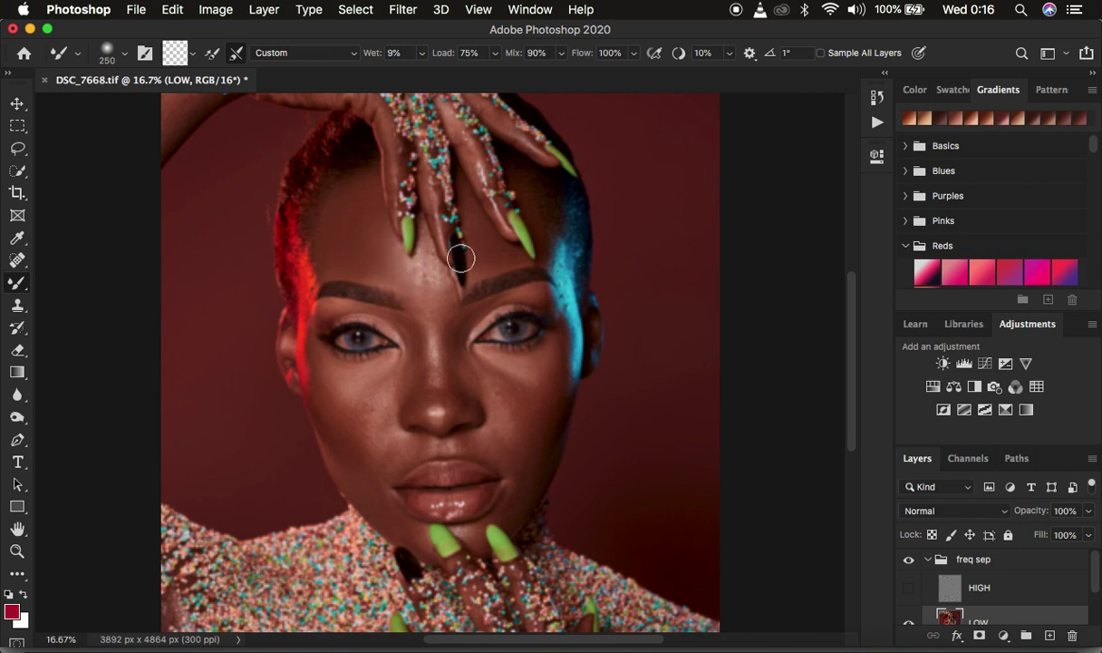
key(bracketleft)
key(bracketleft)
mouse_move(401, 269)
mouse_down()
mouse_move(436, 271)
mouse_move(432, 283)
mouse_move(421, 251)
mouse_move(399, 277)
mouse_move(395, 255)
mouse_move(352, 240)
mouse_move(322, 271)
mouse_move(338, 201)
mouse_move(330, 223)
mouse_move(513, 222)
mouse_move(469, 215)
mouse_move(476, 229)
mouse_move(466, 207)
mouse_move(485, 254)
mouse_move(517, 253)
mouse_move(501, 257)
mouse_move(470, 229)
mouse_move(465, 200)
mouse_move(478, 278)
mouse_move(431, 278)
mouse_move(442, 278)
mouse_move(427, 253)
mouse_move(422, 277)
mouse_move(421, 229)
mouse_move(424, 251)
mouse_move(367, 225)
mouse_move(366, 176)
mouse_up()
mouse_move(369, 239)
mouse_down()
mouse_move(391, 271)
mouse_move(355, 271)
mouse_move(381, 281)
mouse_move(402, 270)
mouse_move(376, 246)
mouse_move(365, 213)
mouse_move(358, 253)
mouse_move(345, 266)
mouse_move(333, 258)
mouse_move(363, 214)
mouse_move(370, 234)
mouse_move(390, 213)
mouse_up()
mouse_move(490, 254)
mouse_down()
mouse_move(478, 241)
mouse_move(479, 275)
mouse_up()
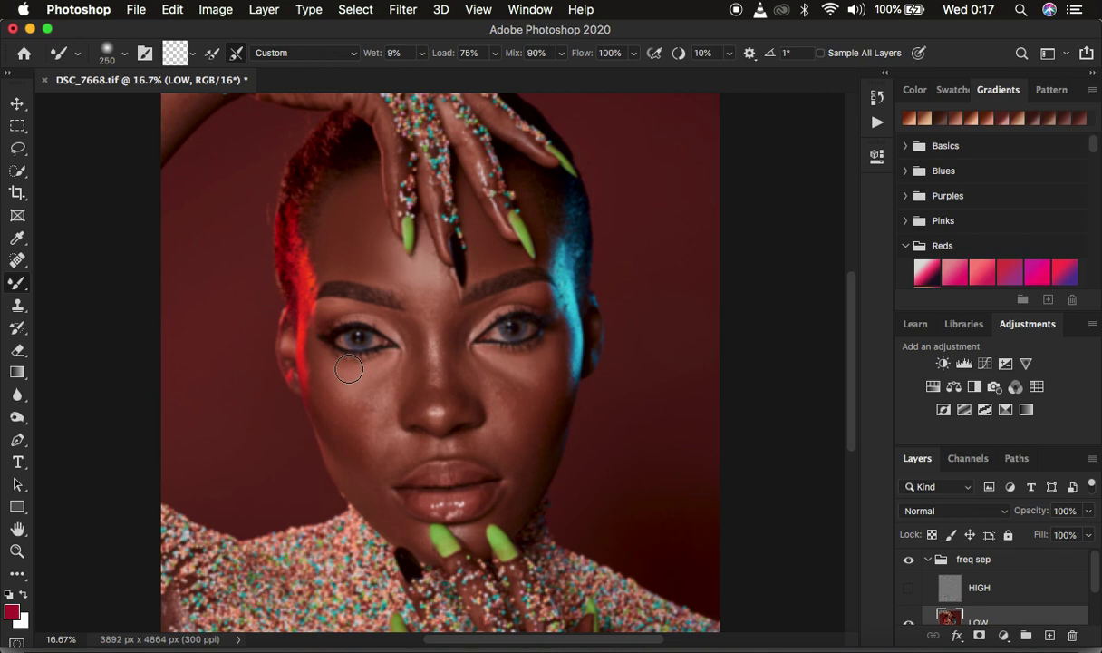
Step: Blend the skin under both eyes and across the upper cheeks with the Mixer Brush
drag(349, 368, 354, 392)
key(bracketleft)
mouse_move(335, 382)
mouse_down()
mouse_move(371, 396)
mouse_move(360, 393)
mouse_move(383, 375)
mouse_move(340, 378)
mouse_move(394, 368)
mouse_move(350, 378)
mouse_move(387, 385)
mouse_move(365, 411)
mouse_move(328, 370)
mouse_move(355, 377)
mouse_move(393, 365)
mouse_move(378, 379)
mouse_move(341, 374)
mouse_move(355, 390)
mouse_move(382, 378)
mouse_move(372, 382)
mouse_move(386, 387)
mouse_move(367, 397)
mouse_move(323, 364)
mouse_move(372, 368)
mouse_move(341, 397)
mouse_move(370, 409)
mouse_move(316, 354)
mouse_move(338, 398)
mouse_move(314, 357)
mouse_move(367, 416)
mouse_move(309, 353)
mouse_move(368, 416)
mouse_move(355, 384)
mouse_move(369, 367)
mouse_move(397, 371)
mouse_up()
mouse_move(514, 363)
mouse_down()
mouse_move(509, 398)
mouse_move(495, 380)
mouse_up()
key(bracketleft)
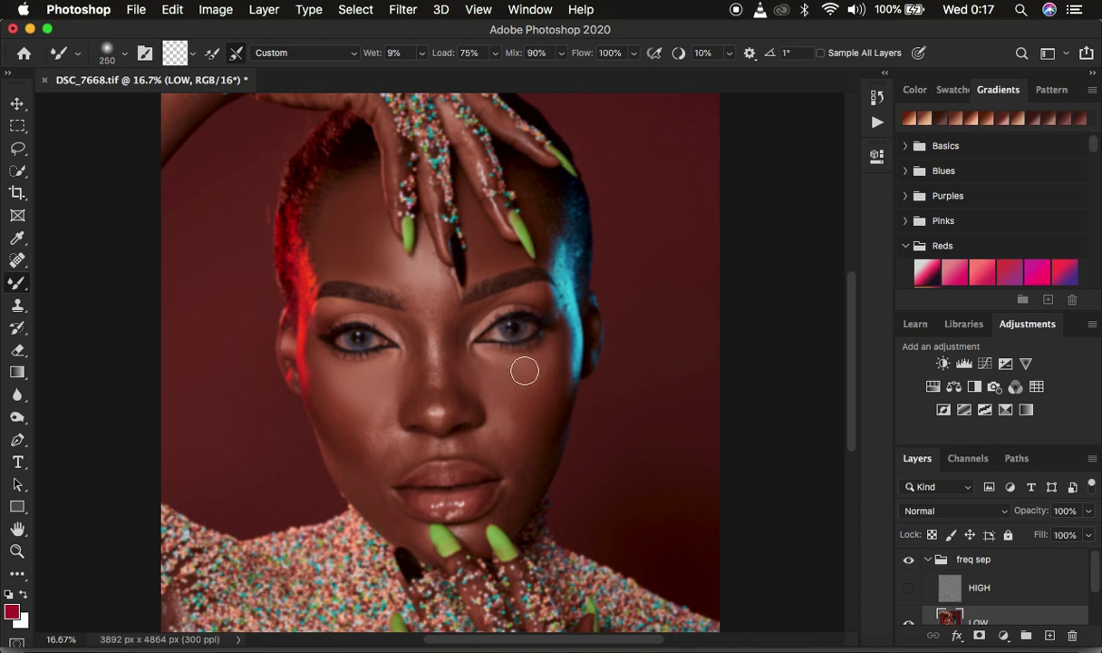
click(484, 371)
mouse_move(484, 371)
mouse_down()
mouse_move(495, 386)
mouse_move(486, 369)
mouse_move(533, 361)
mouse_move(521, 384)
mouse_move(548, 357)
mouse_move(521, 413)
mouse_move(551, 347)
mouse_up()
Step: Reduce the Mixer Brush to 175 px and blend the tones along the bridge of the nose
key(bracketleft)
key(bracketleft)
key(bracketleft)
key(bracketleft)
drag(405, 308, 410, 316)
mouse_move(397, 320)
mouse_down()
mouse_move(420, 392)
mouse_move(399, 318)
mouse_move(422, 375)
mouse_move(420, 391)
mouse_move(406, 322)
mouse_move(419, 406)
mouse_move(400, 325)
mouse_move(416, 348)
mouse_move(421, 410)
mouse_move(400, 325)
mouse_move(458, 333)
mouse_move(449, 355)
mouse_move(452, 328)
mouse_move(450, 386)
mouse_move(447, 332)
mouse_move(460, 398)
mouse_move(459, 321)
mouse_move(454, 334)
mouse_move(472, 315)
mouse_move(428, 299)
mouse_move(422, 311)
mouse_move(399, 285)
mouse_move(430, 317)
mouse_move(434, 360)
mouse_up()
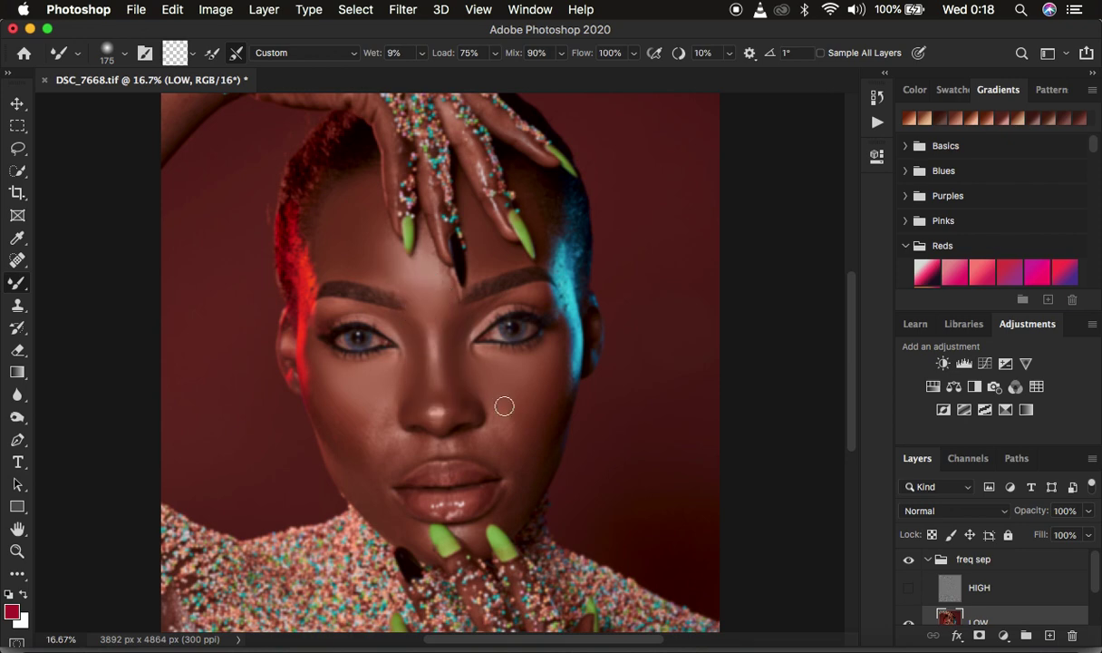
Step: Blend the lower cheeks, mouth area and colored light along the hairline, using Mixer Brush sizes from 175 to 300 px
key(bracketright)
key(bracketright)
key(bracketright)
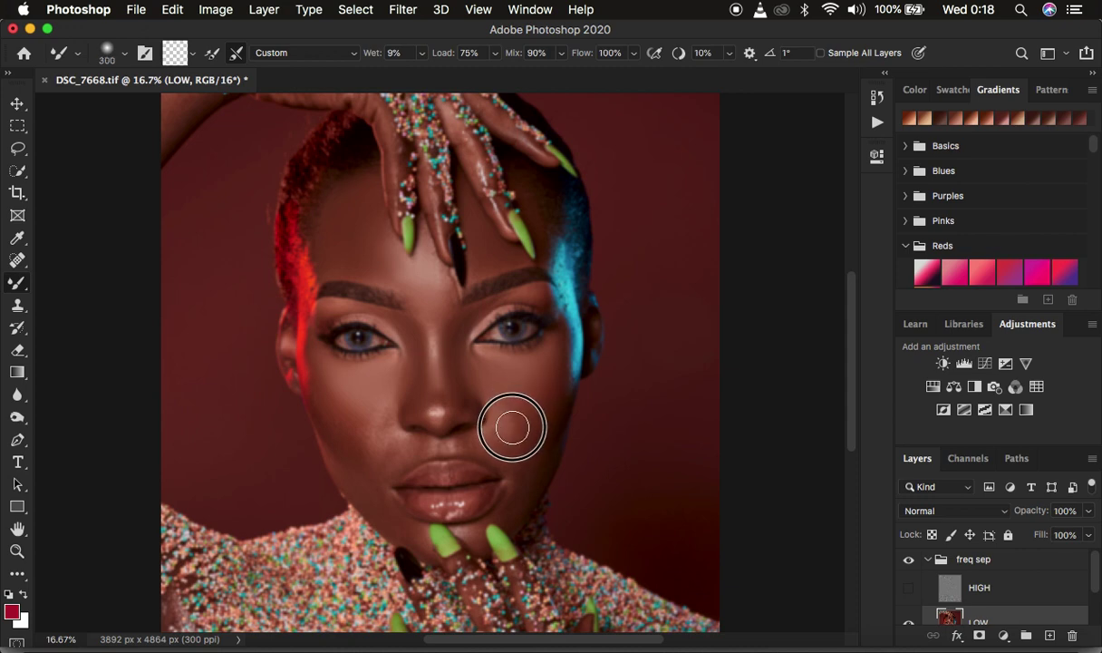
key(bracketleft)
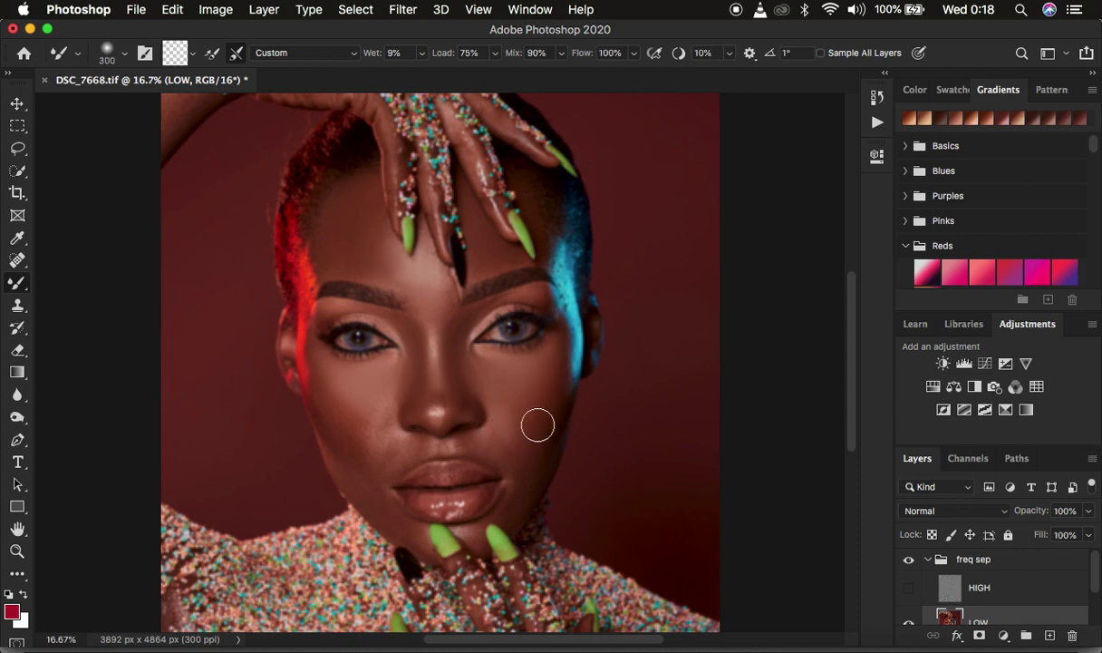
key(bracketright)
key(bracketleft)
key(bracketleft)
key(bracketleft)
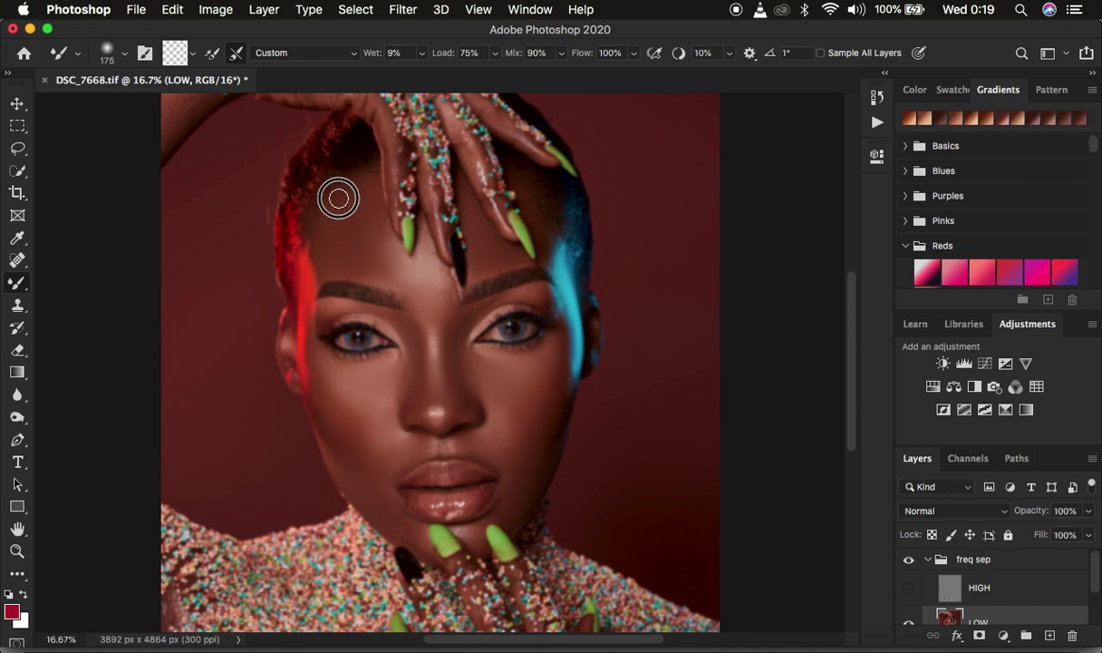
key(bracketright)
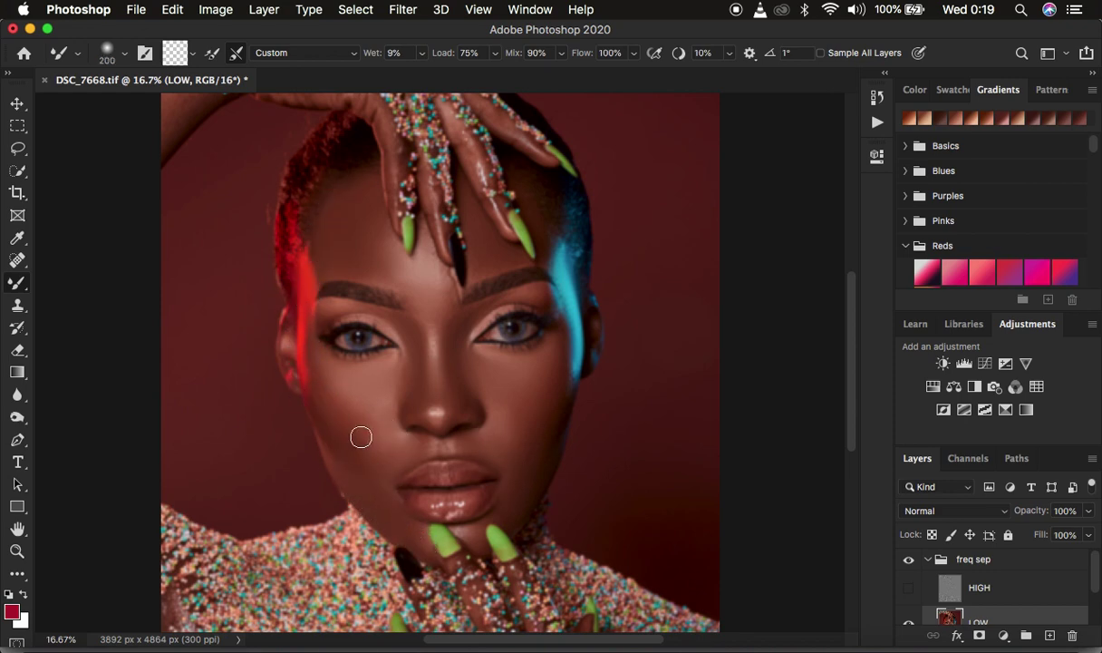
Step: Blend the eyelid area with a 150 px Mixer Brush and touch up the cheek at 250 px
scroll(548, 307, up, 3)
key(bracketleft)
key(bracketleft)
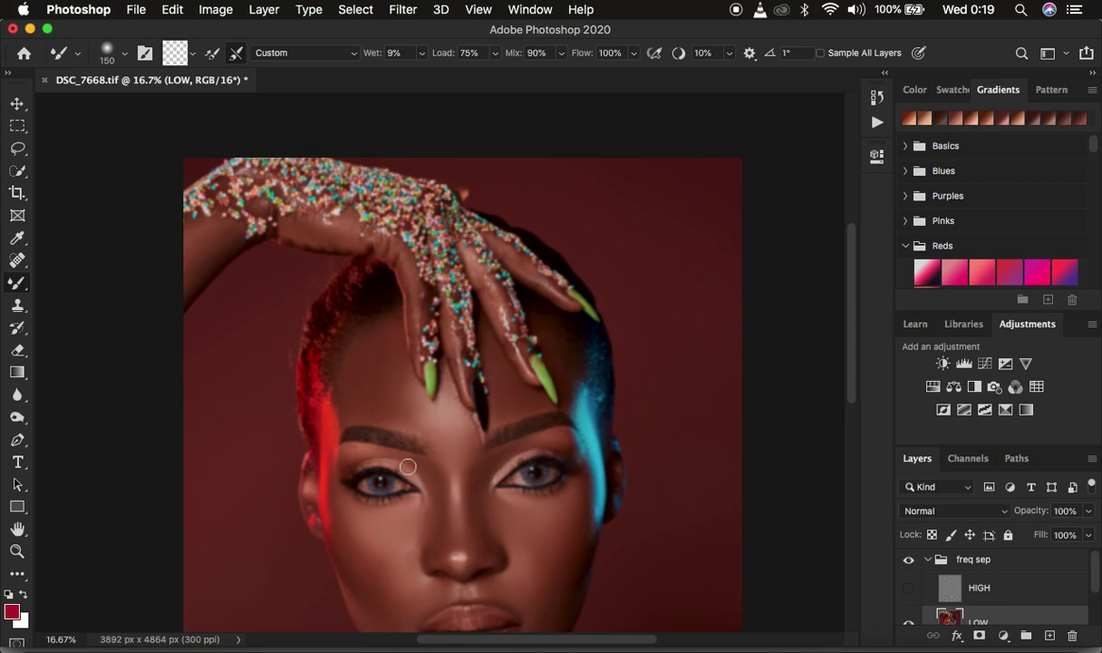
key(bracketright)
key(bracketright)
key(bracketright)
key(bracketright)
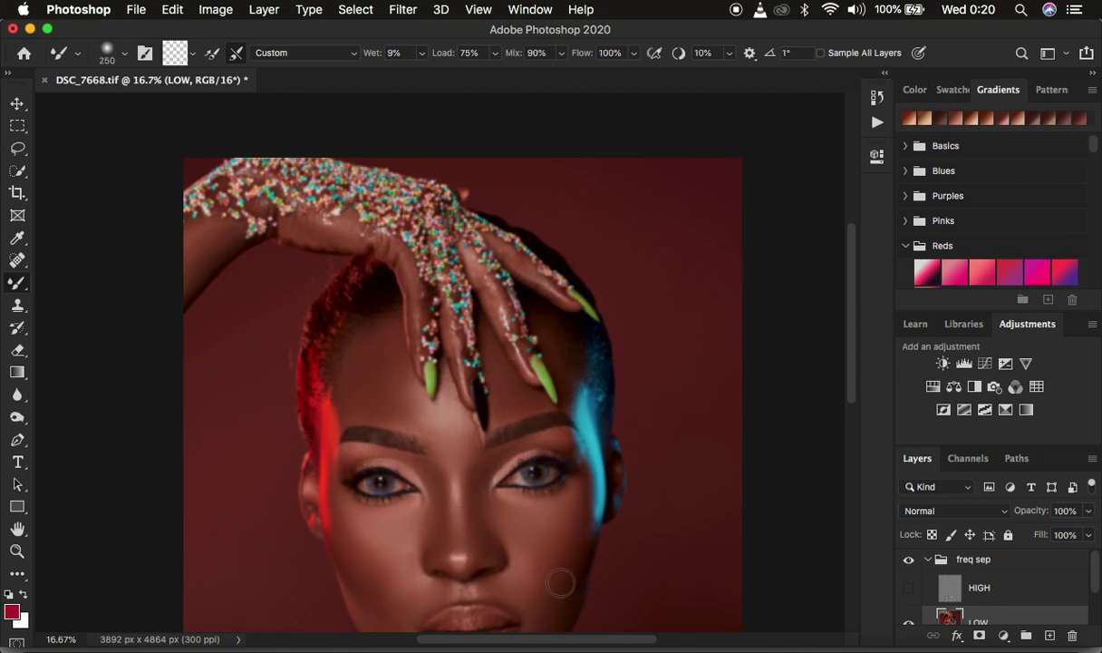
Step: Show the HIGH layer and compare the retouched portrait with the freq sep group hidden and shown
key(super+minus)
key(super+plus)
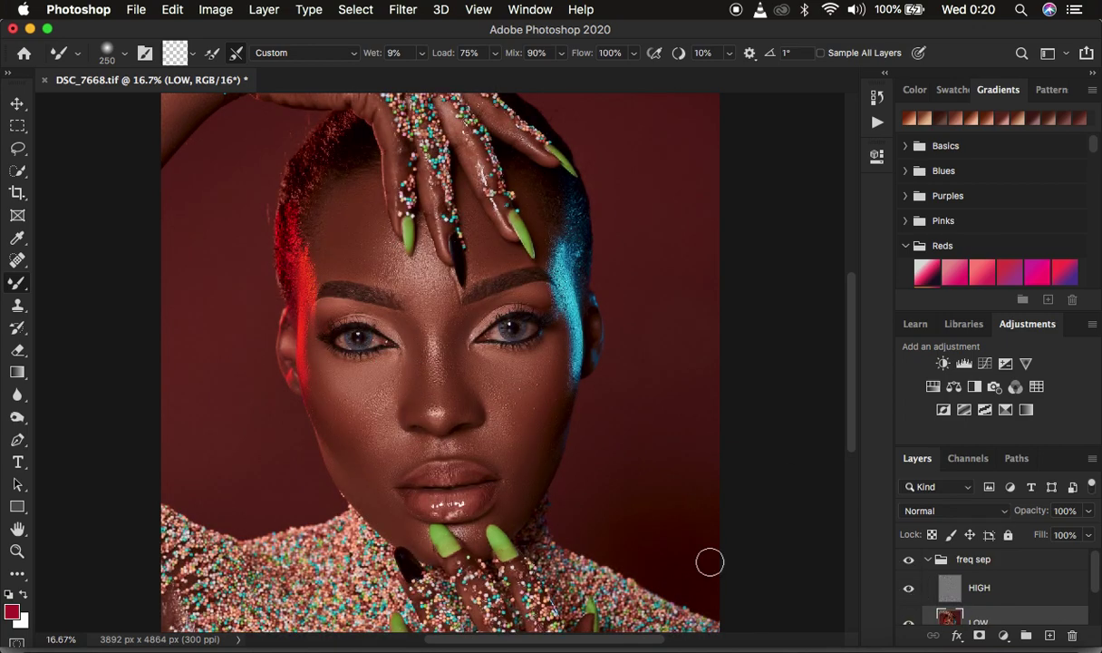
key(super+comma)
click(910, 560)
click(910, 560)
click(910, 561)
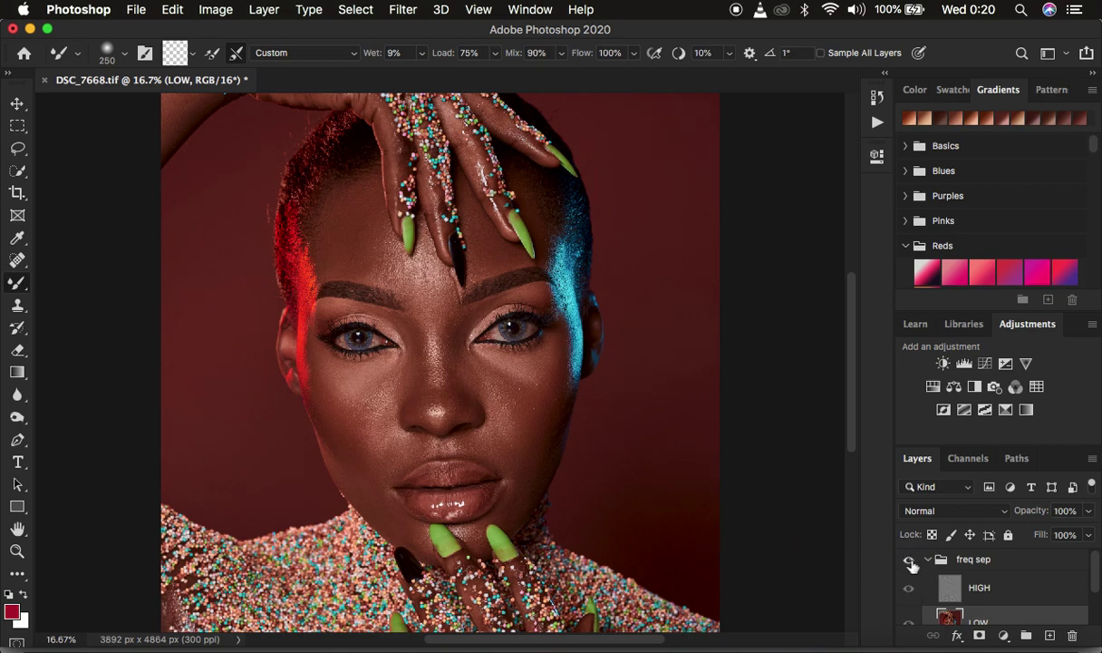
click(911, 562)
click(911, 562)
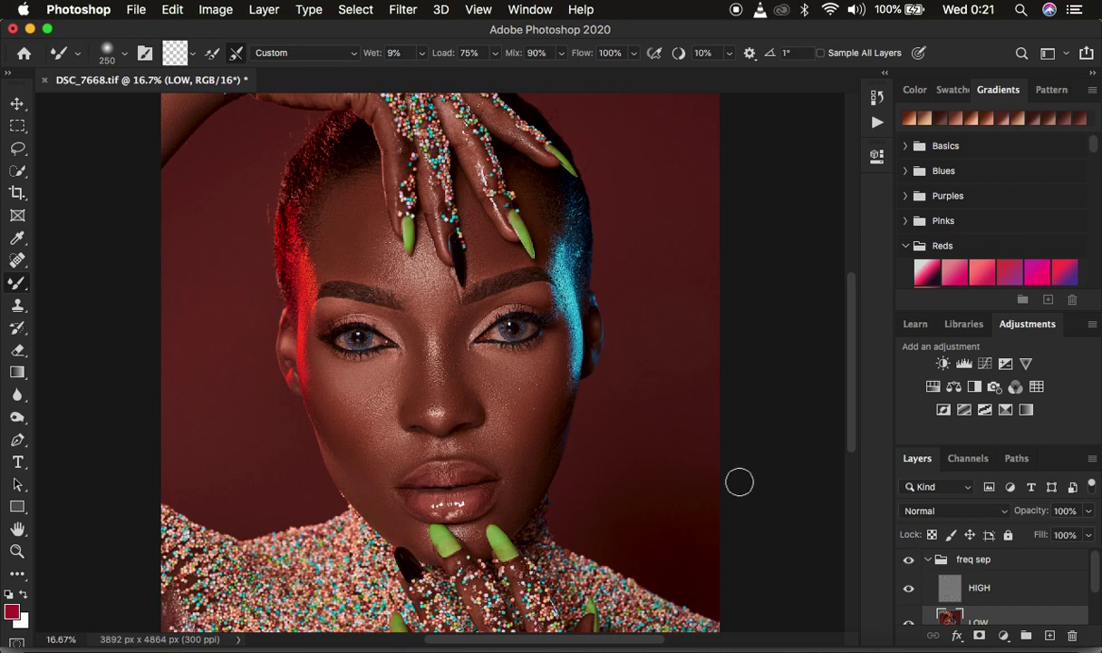
Step: Draw a lasso selection around the cheek below the eye on the blue-lit side of the face
click(18, 150)
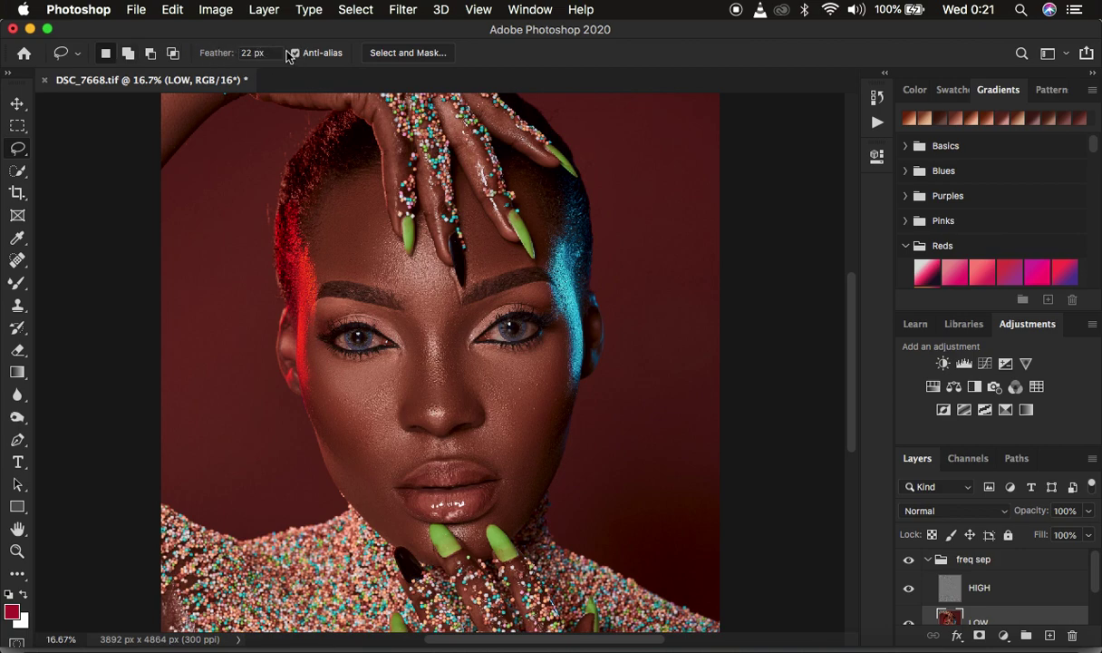
click(908, 591)
mouse_move(455, 348)
mouse_down()
mouse_move(529, 359)
mouse_move(561, 329)
mouse_move(554, 378)
mouse_move(526, 430)
mouse_move(502, 436)
mouse_move(463, 351)
mouse_up()
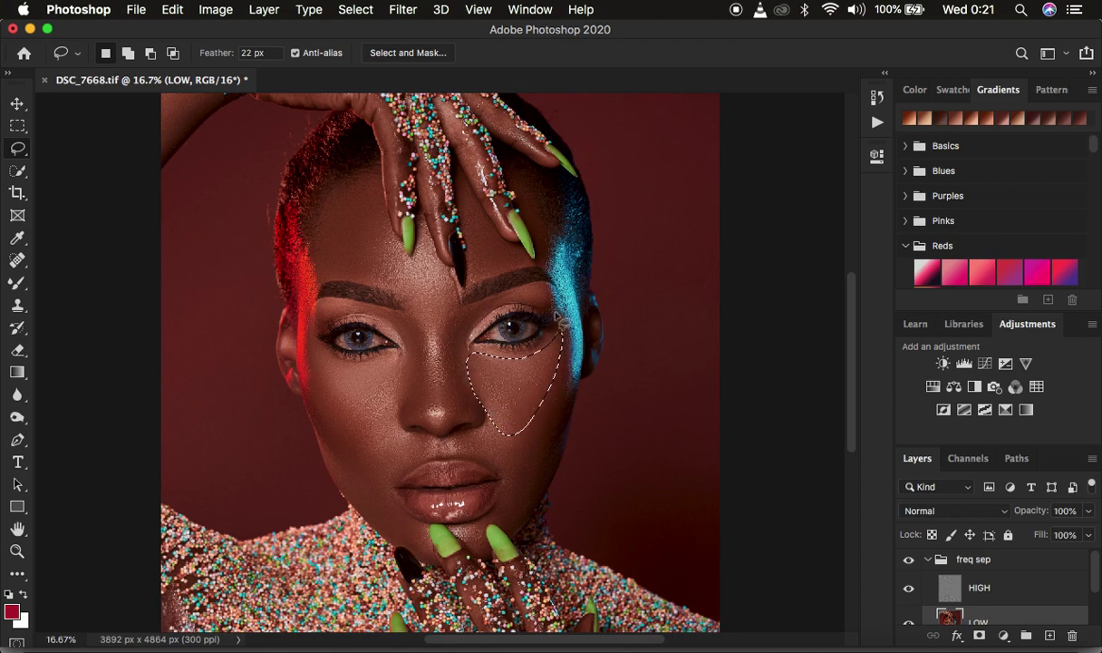
Step: Apply a Gaussian Blur with a 7-pixel radius to the selected cheek on the blue-lit side of the face
click(402, 9)
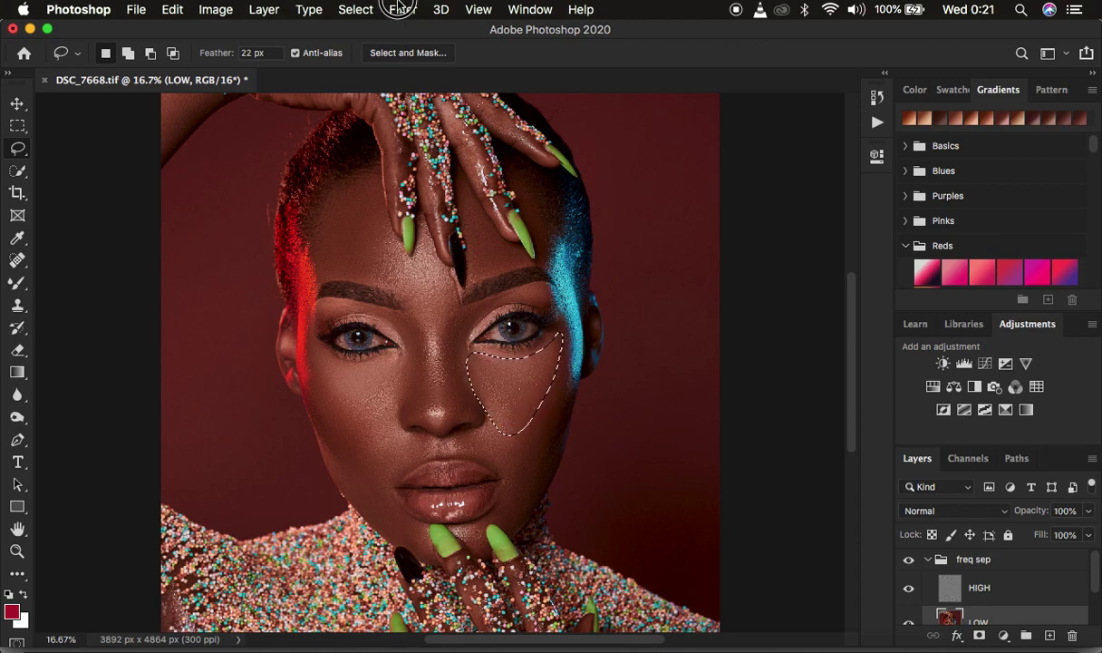
mouse_move(529, 219)
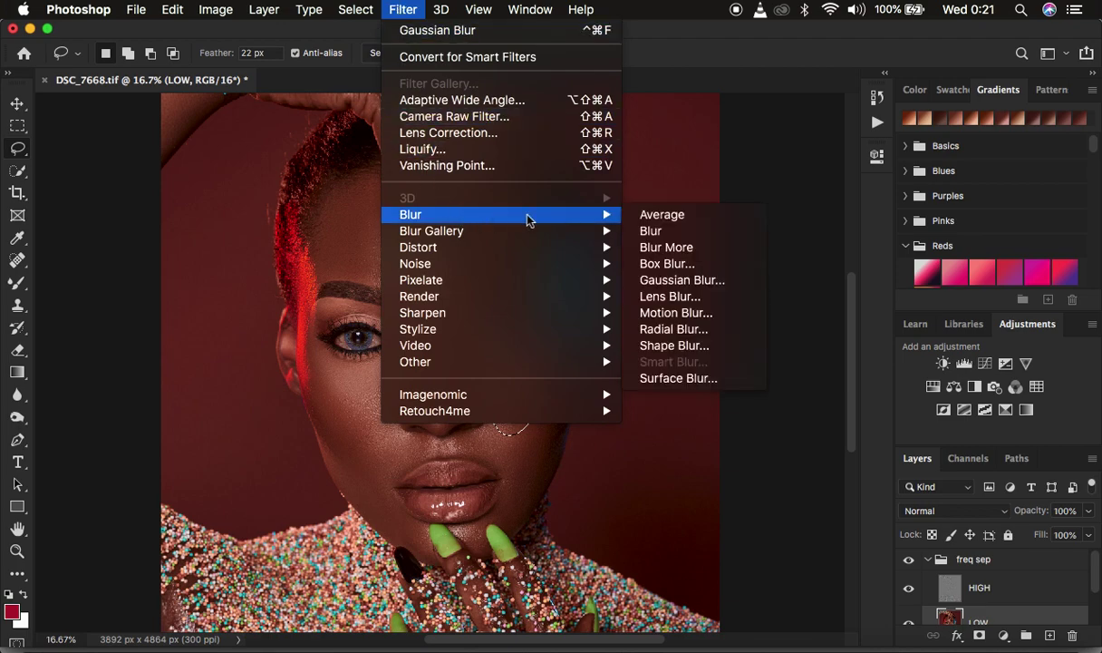
click(678, 281)
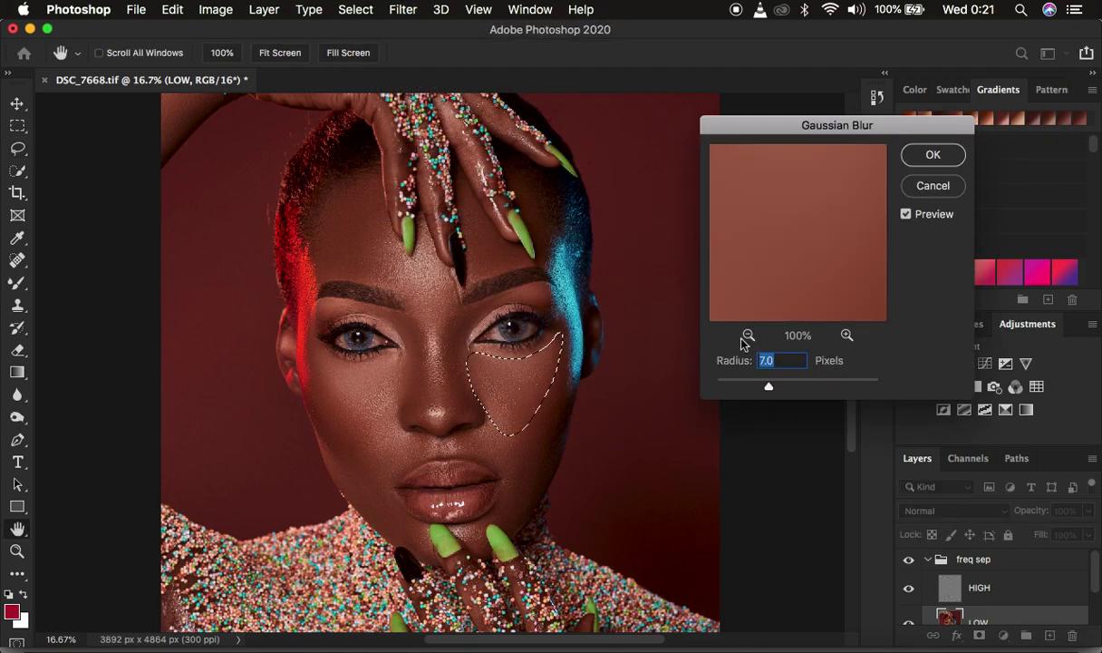
click(767, 386)
drag(766, 386, 788, 388)
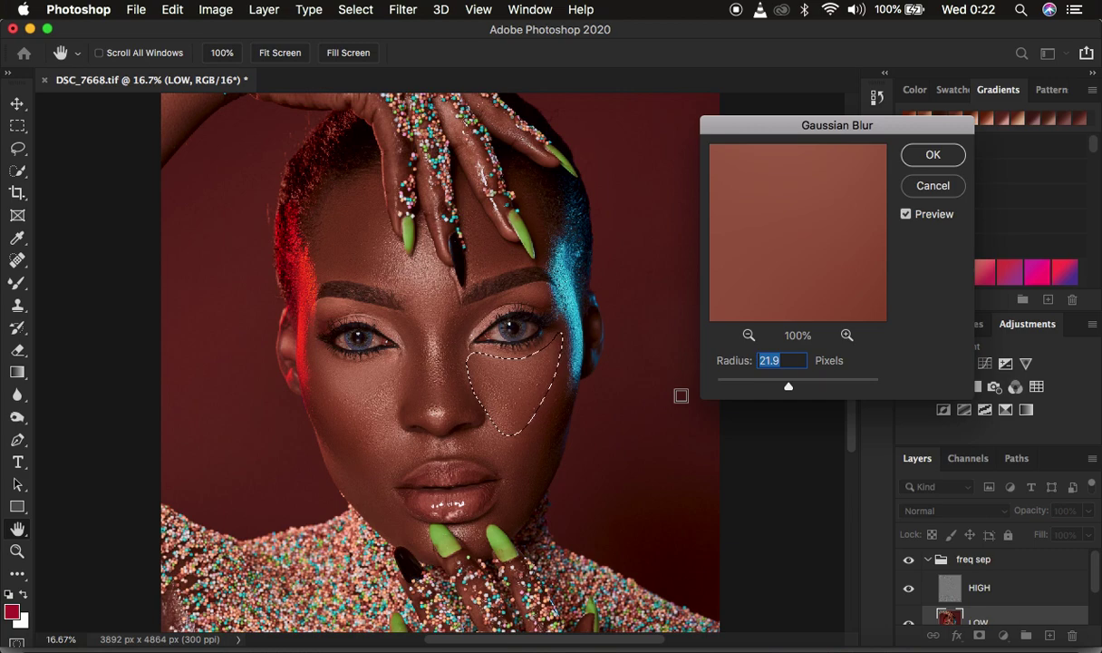
text(7)
click(932, 156)
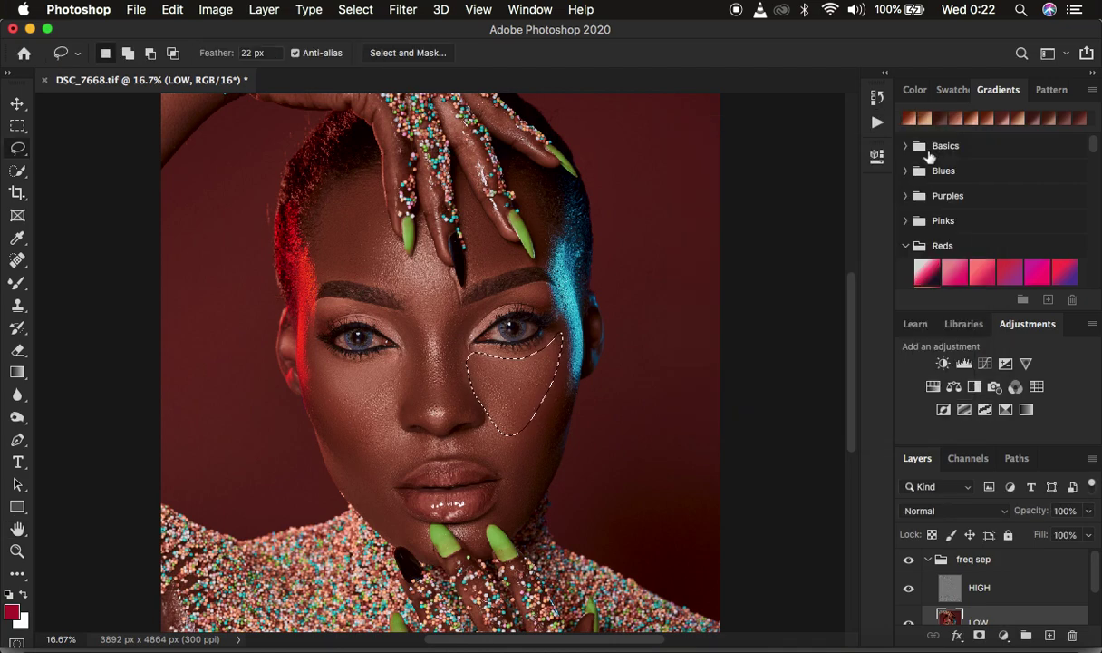
Step: Lasso the cheek below the eye on the red-lit side, apply the same Gaussian Blur to it and deselect
click(319, 356)
mouse_move(317, 352)
mouse_down()
mouse_move(414, 351)
mouse_move(402, 396)
mouse_move(369, 442)
mouse_move(336, 431)
mouse_move(318, 354)
mouse_up()
right_click(361, 392)
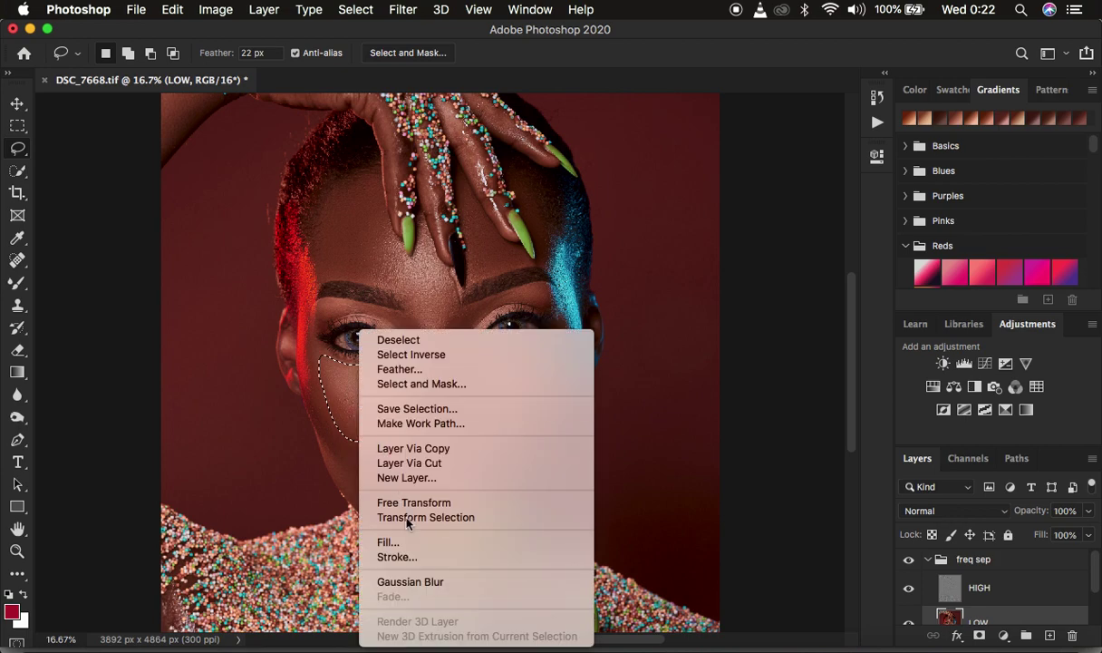
click(429, 583)
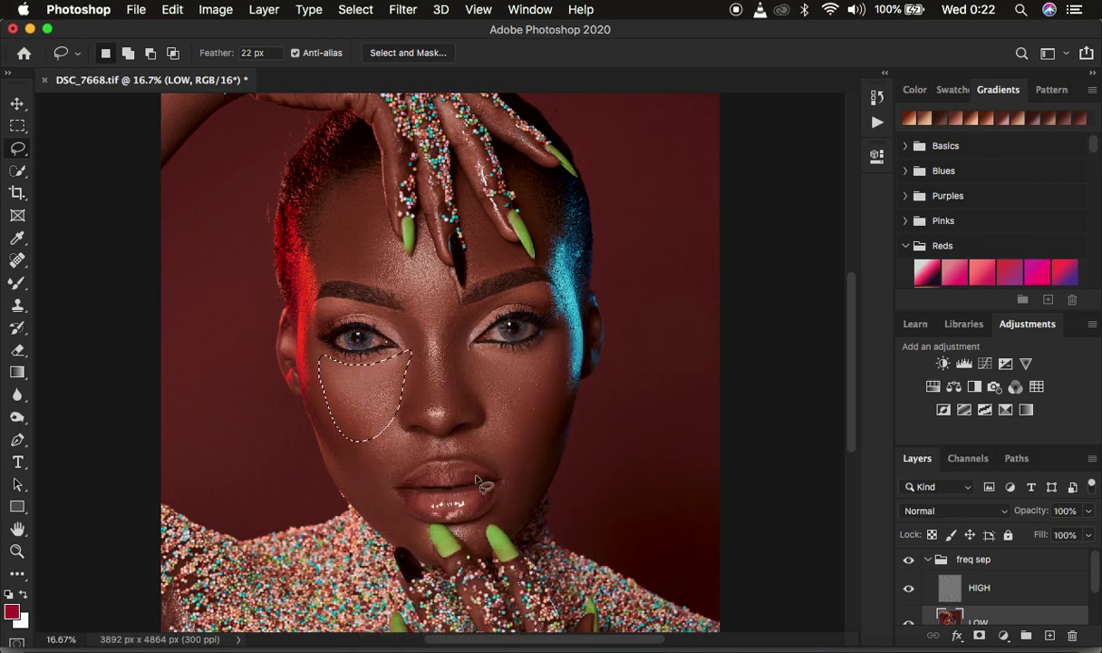
right_click(351, 398)
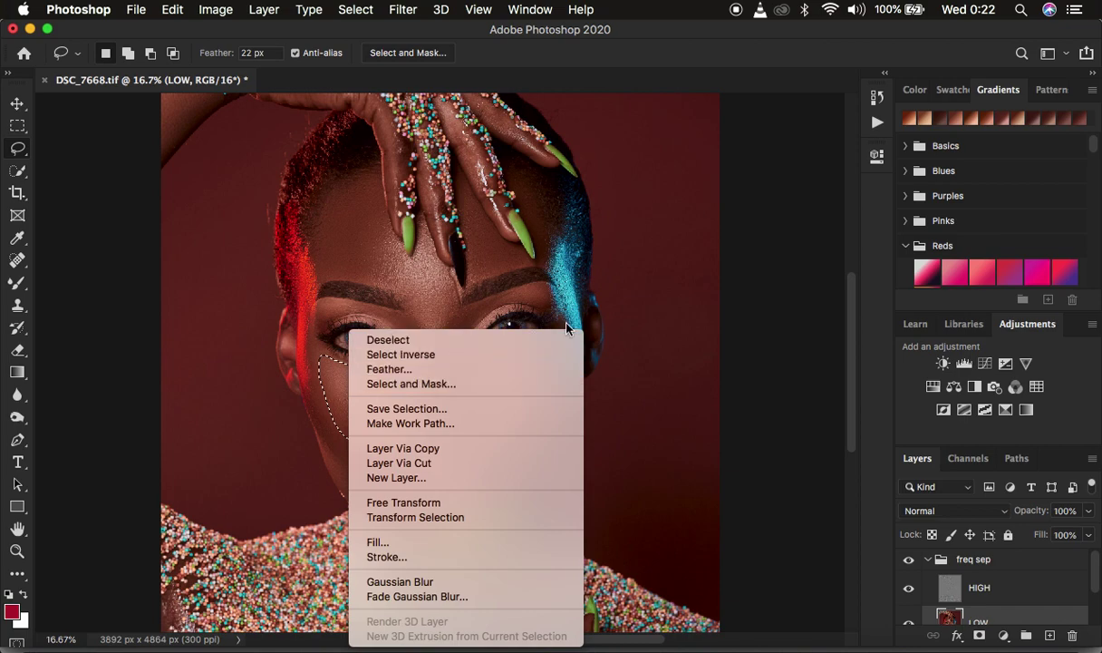
click(578, 290)
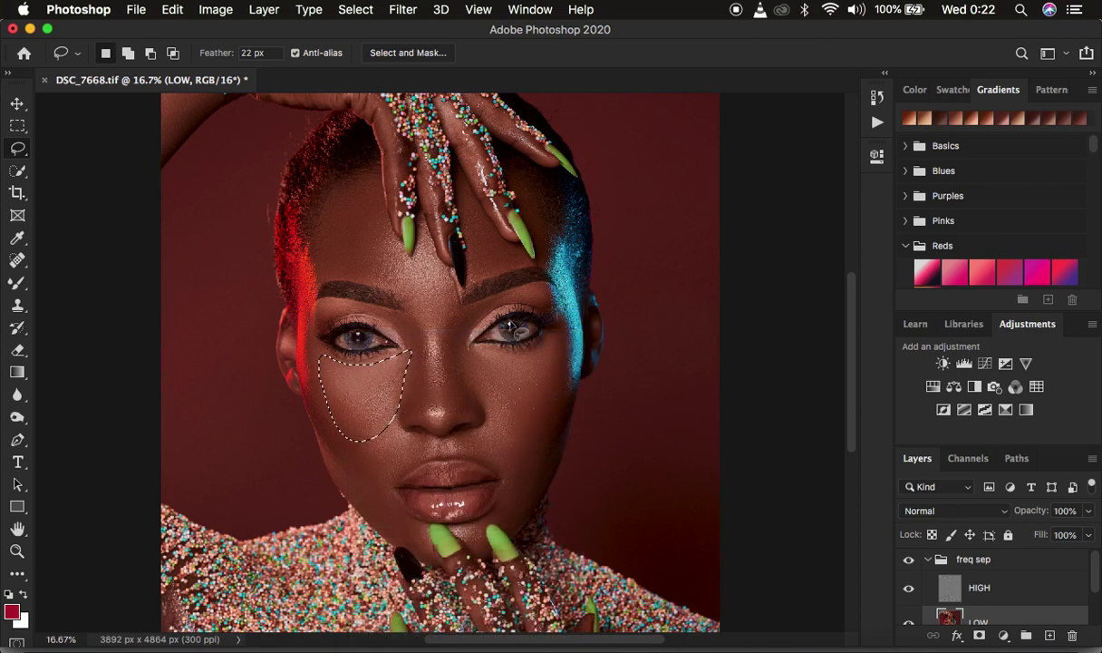
click(517, 406)
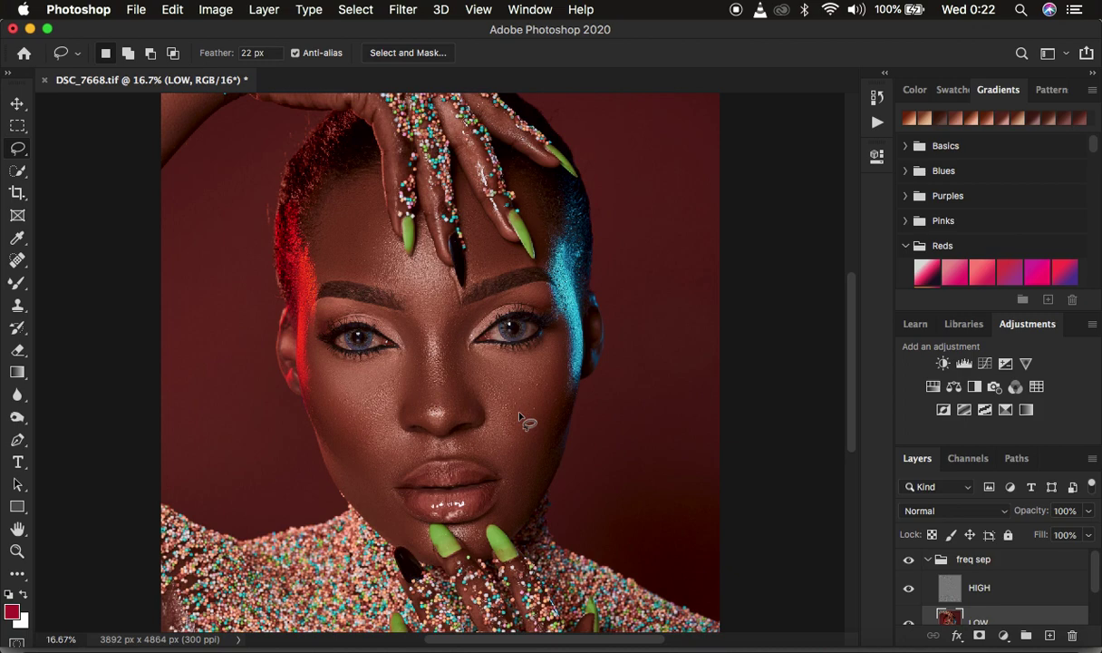
Step: Lasso the lower cheek beside the mouth on the blue-lit side, then the red-lit side, applying Gaussian Blur to each
mouse_move(498, 398)
mouse_down()
mouse_move(484, 449)
mouse_move(505, 476)
mouse_move(535, 454)
mouse_move(541, 412)
mouse_up()
right_click(523, 439)
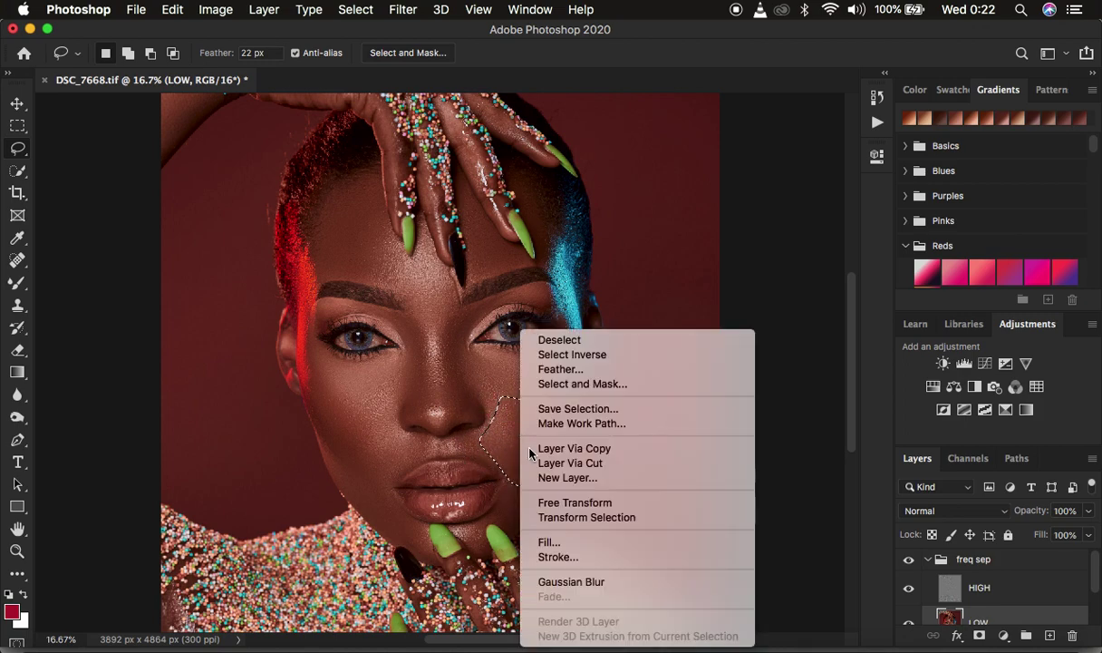
click(605, 581)
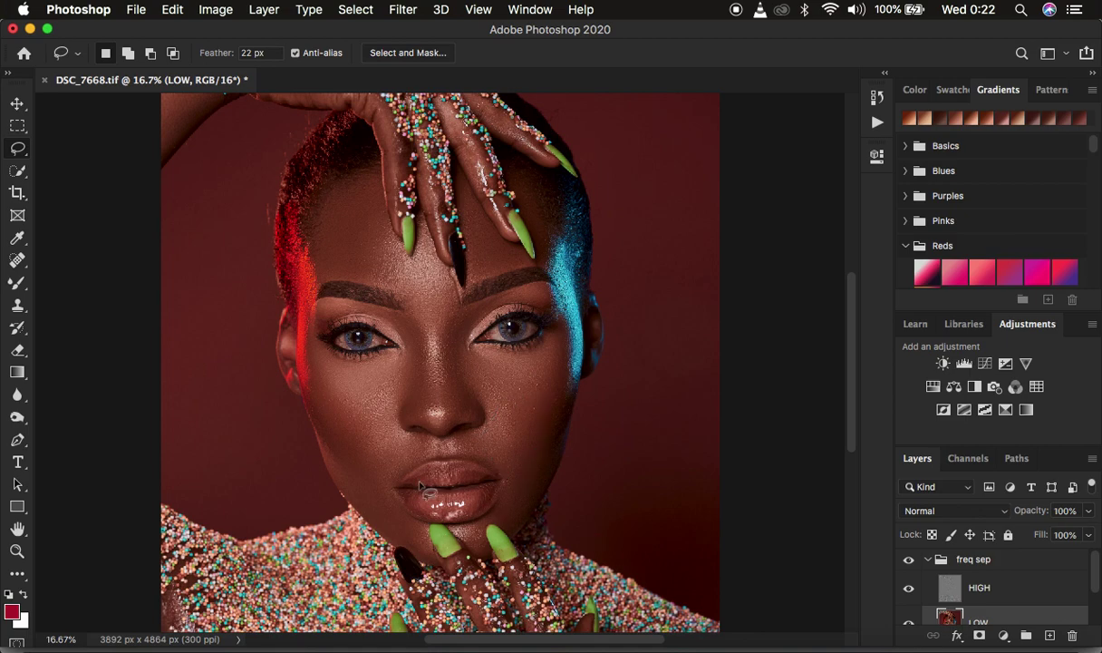
mouse_move(361, 433)
mouse_down()
mouse_move(423, 446)
mouse_move(386, 478)
mouse_move(392, 524)
mouse_move(345, 448)
mouse_move(361, 434)
mouse_up()
right_click(364, 461)
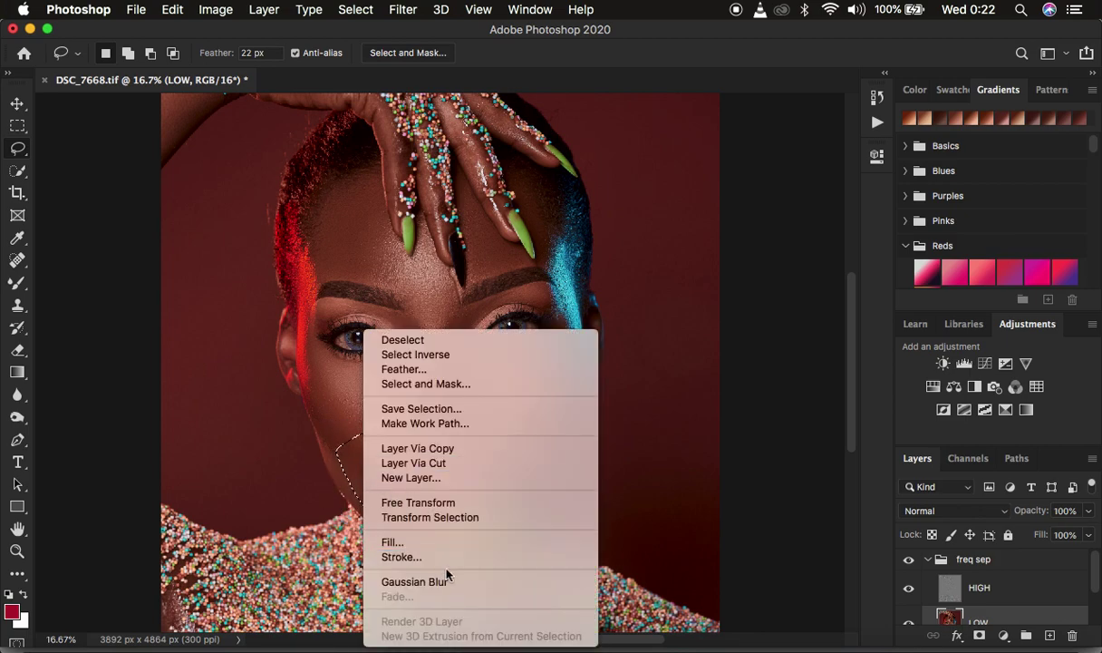
click(450, 580)
key(super+d)
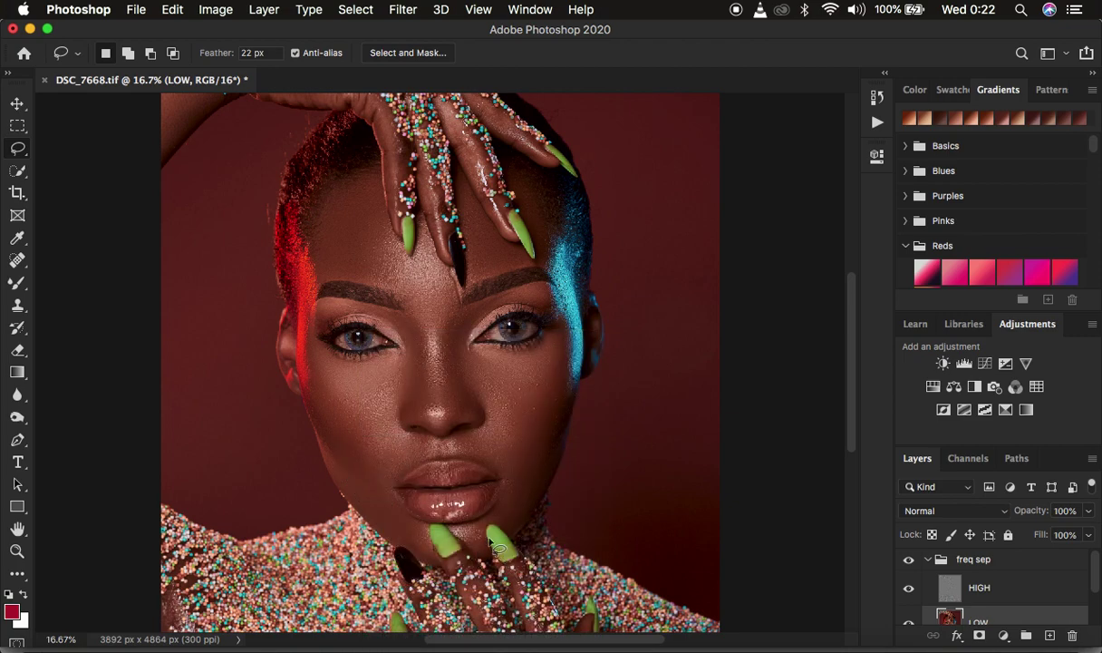
Step: Lasso the forehead above the eyebrow on the red-lit side, apply Gaussian Blur to it and deselect
mouse_move(350, 177)
mouse_down()
mouse_move(308, 270)
mouse_move(321, 283)
mouse_move(413, 288)
mouse_move(379, 230)
mouse_move(371, 170)
mouse_up()
right_click(346, 199)
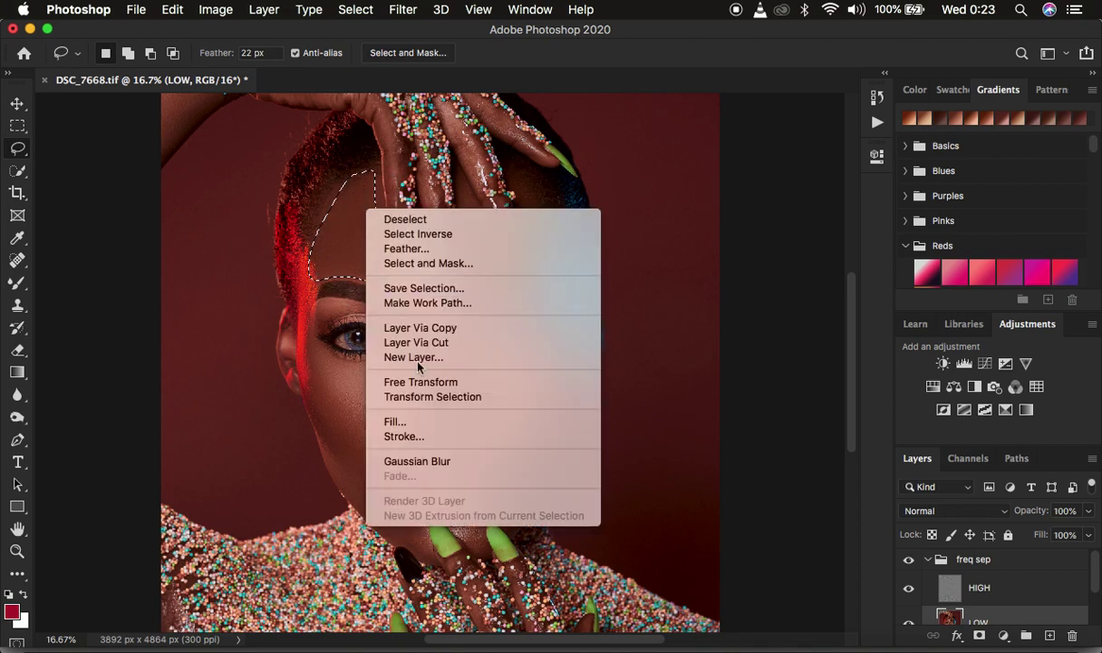
click(428, 440)
key(super+d)
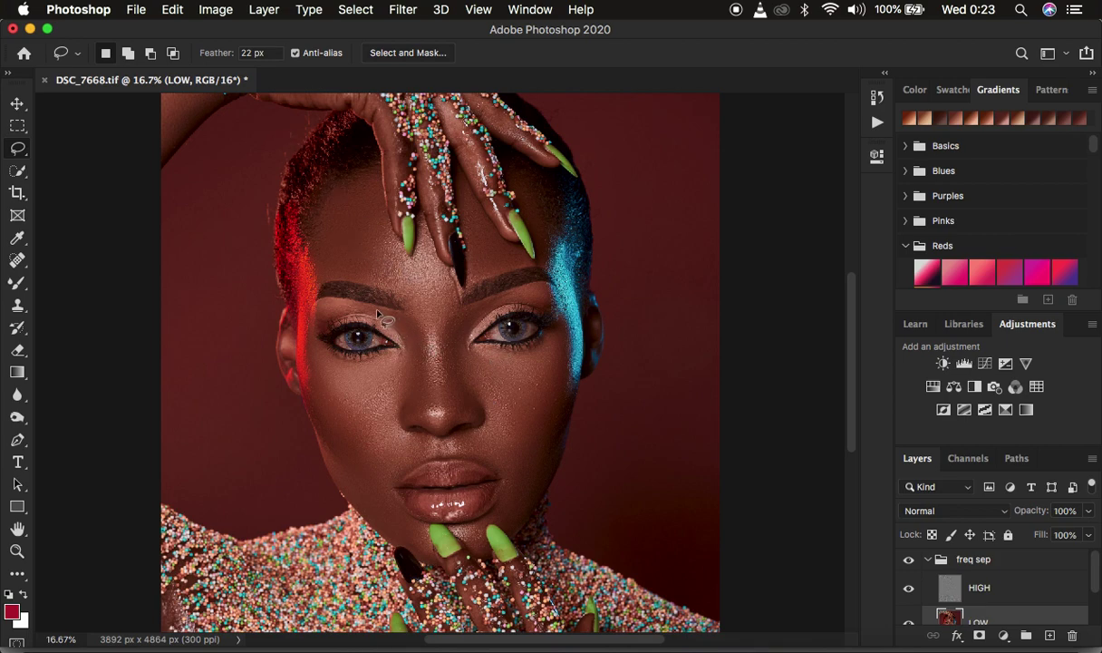
Step: Lasso each side of the nose from the inner eye down to the nostril and apply Gaussian Blur to each selection
mouse_move(378, 313)
mouse_down()
mouse_move(396, 309)
mouse_move(422, 329)
mouse_move(429, 380)
mouse_move(418, 414)
mouse_move(399, 389)
mouse_move(399, 327)
mouse_move(383, 310)
mouse_up()
right_click(408, 332)
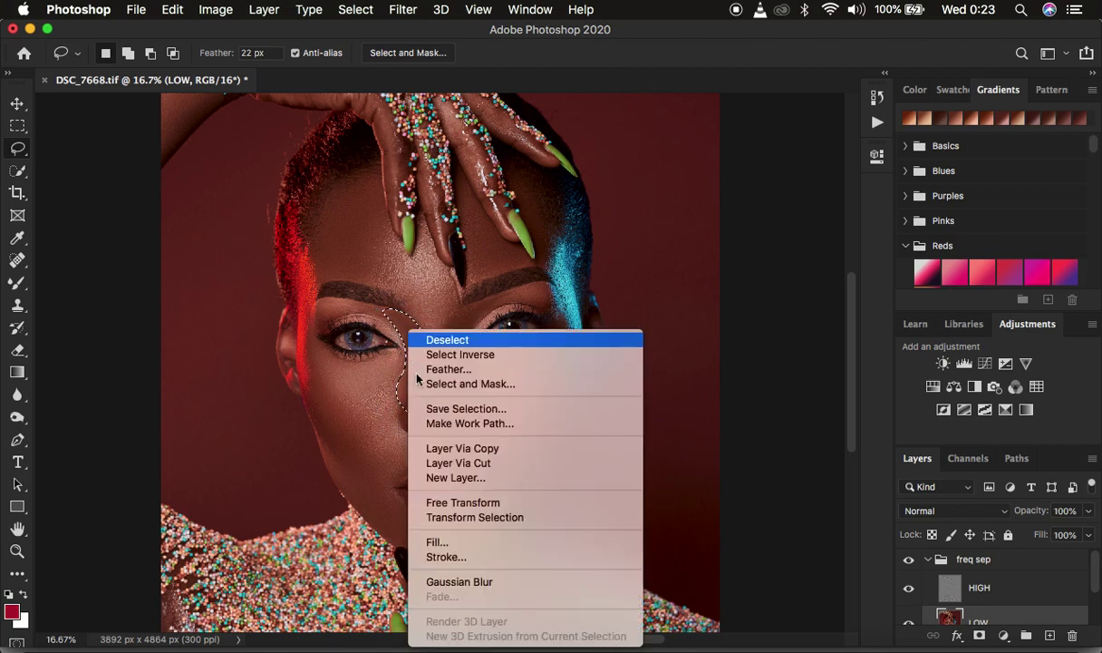
click(488, 582)
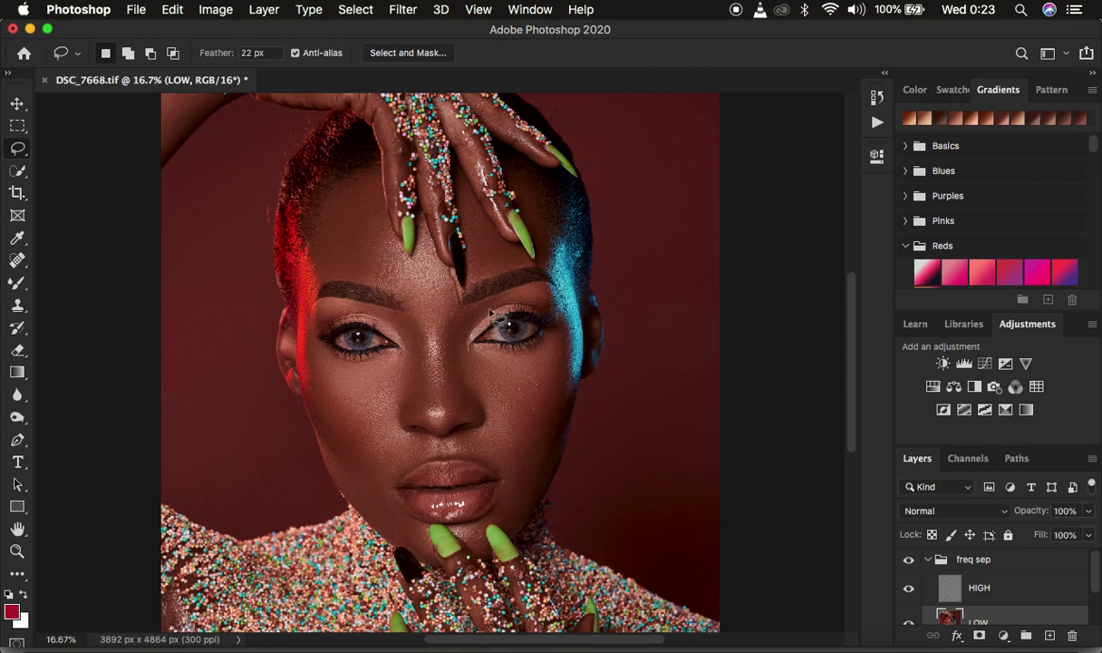
mouse_move(497, 298)
mouse_down()
mouse_move(446, 331)
mouse_move(464, 418)
mouse_move(491, 392)
mouse_move(463, 361)
mouse_move(476, 297)
mouse_up()
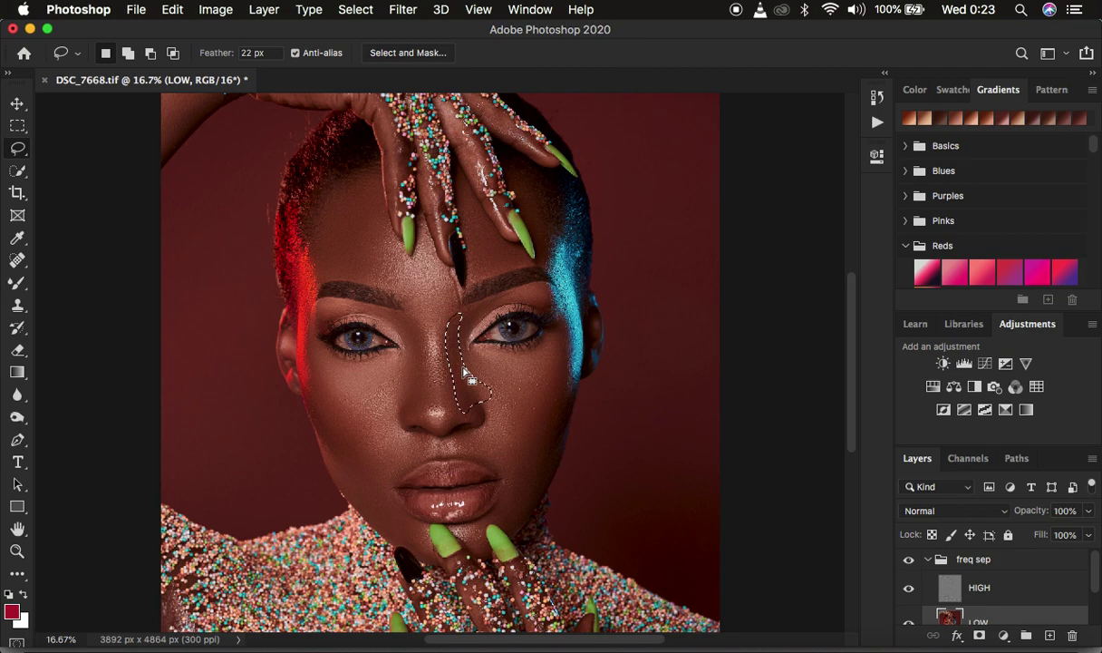
right_click(463, 367)
click(542, 589)
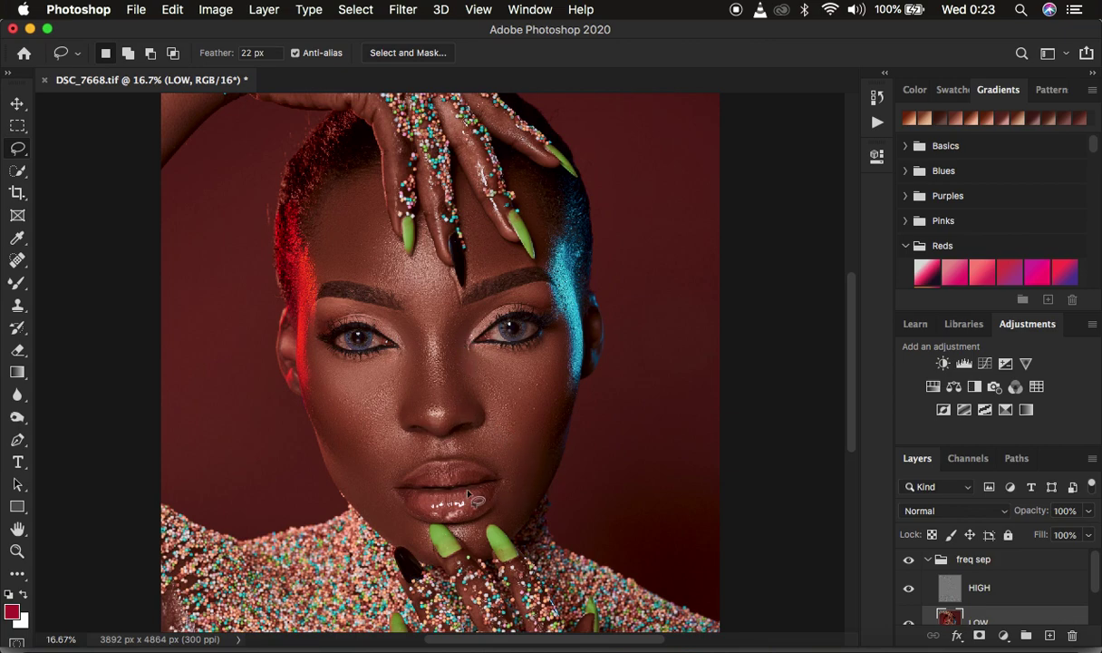
Step: Check the whole portrait at reduced size and compare it with the freq sep group hidden and shown
key(super+minus)
key(super+minus)
key(super+minus)
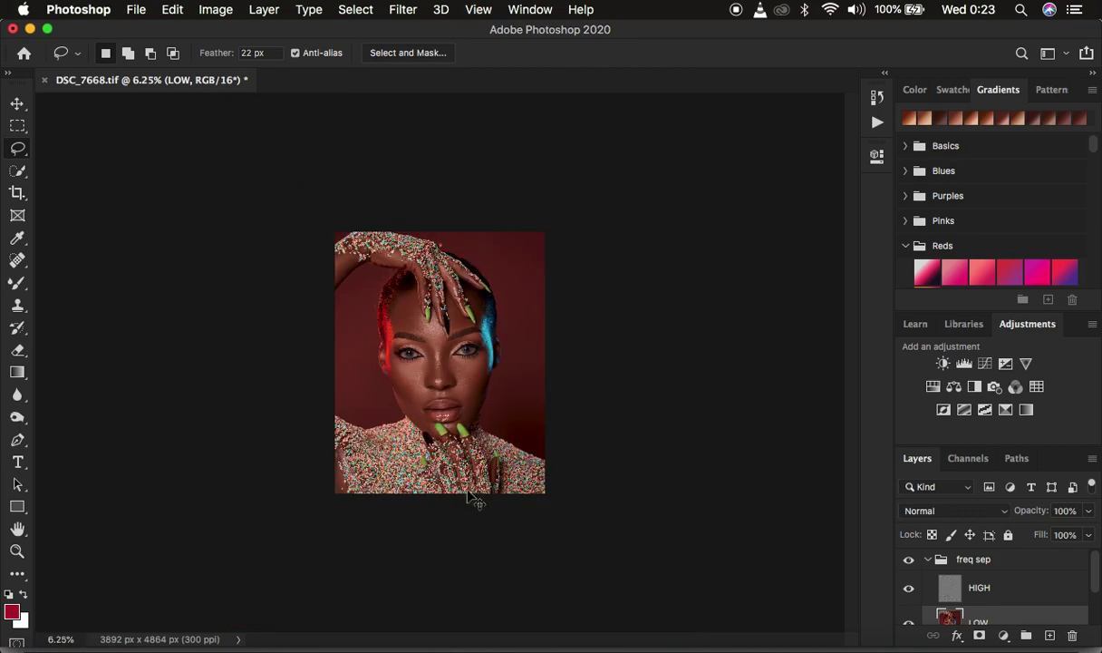
key(super+equal)
key(super+equal)
key(super+equal)
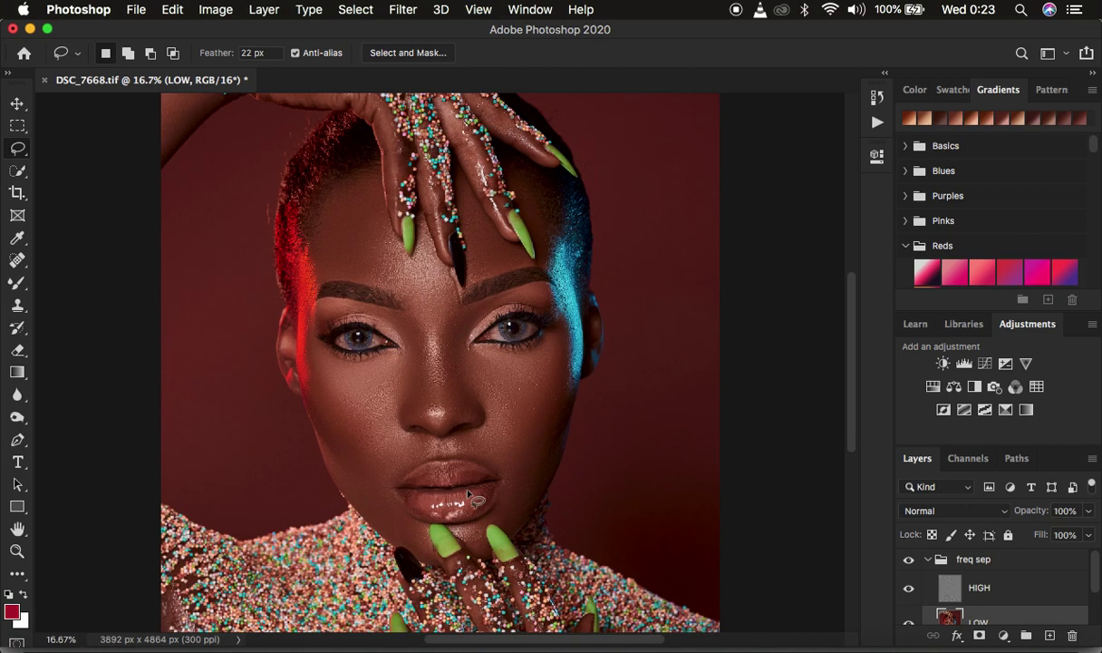
click(908, 561)
click(908, 562)
click(908, 562)
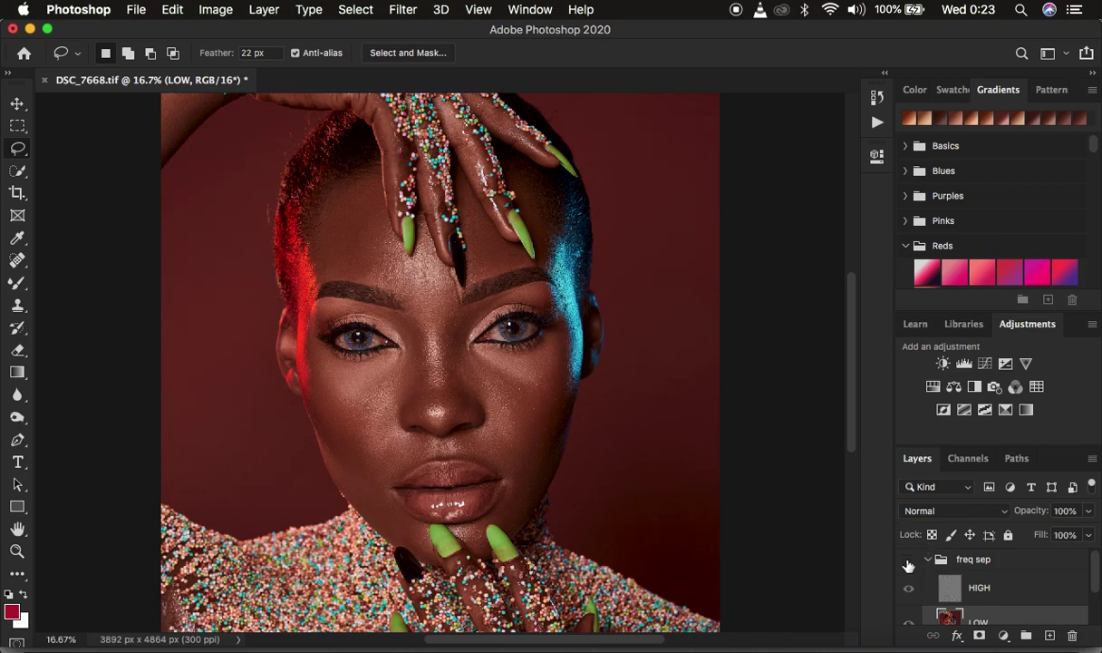
click(908, 562)
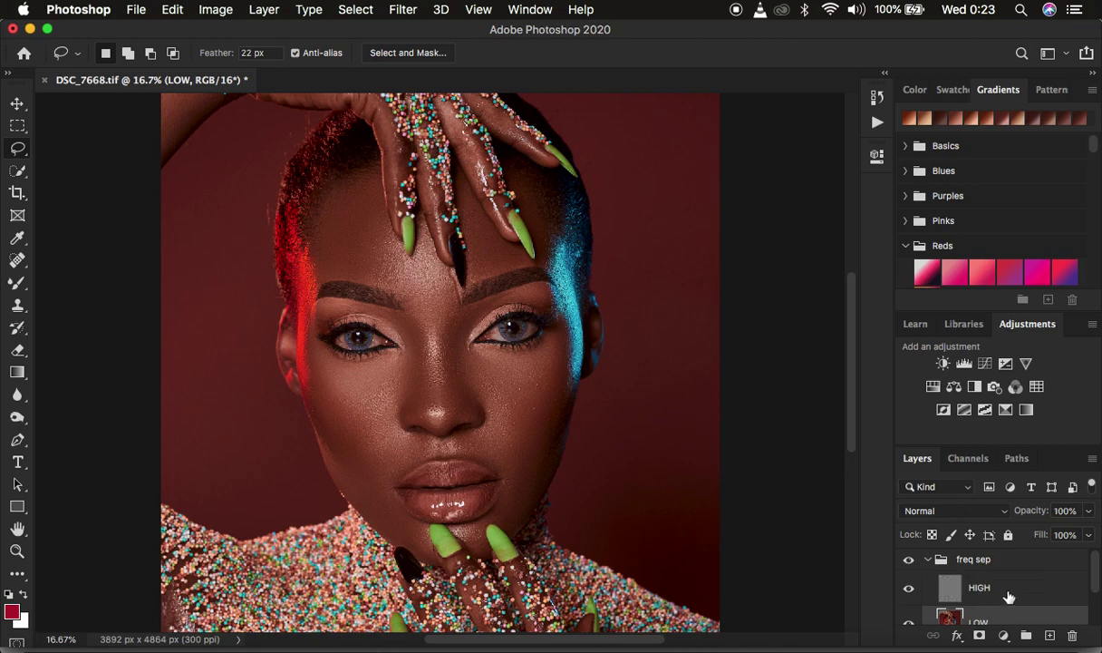
Step: Set up the Clone Stamp on the HIGH layer with aligned sampling from Current Layer for close-up work around the nose
click(961, 587)
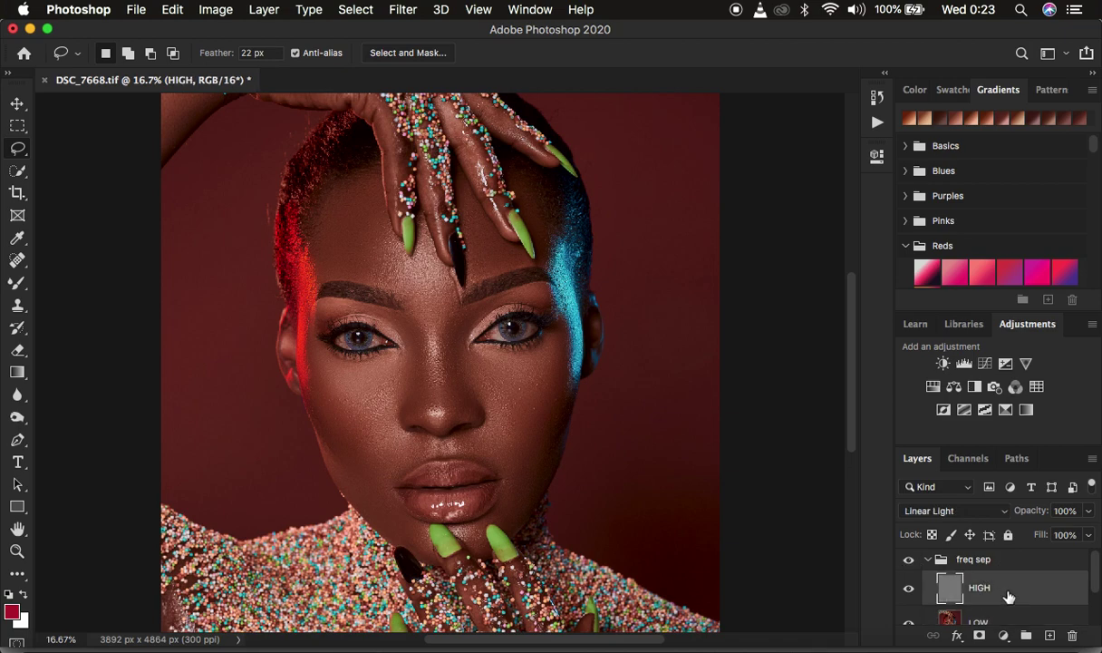
click(18, 309)
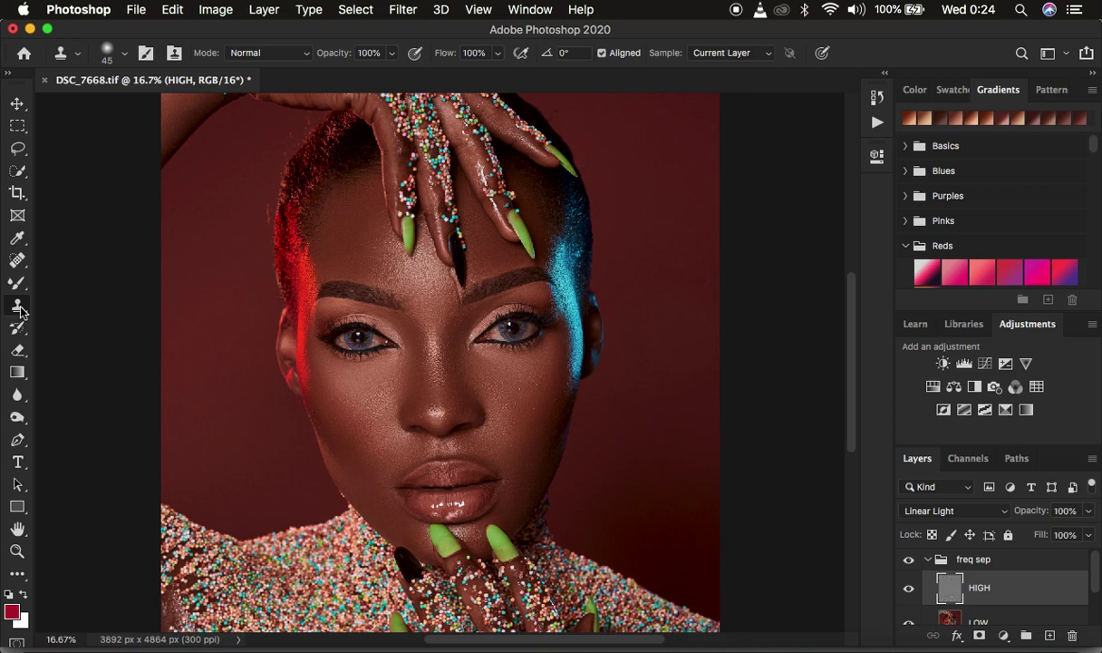
click(118, 52)
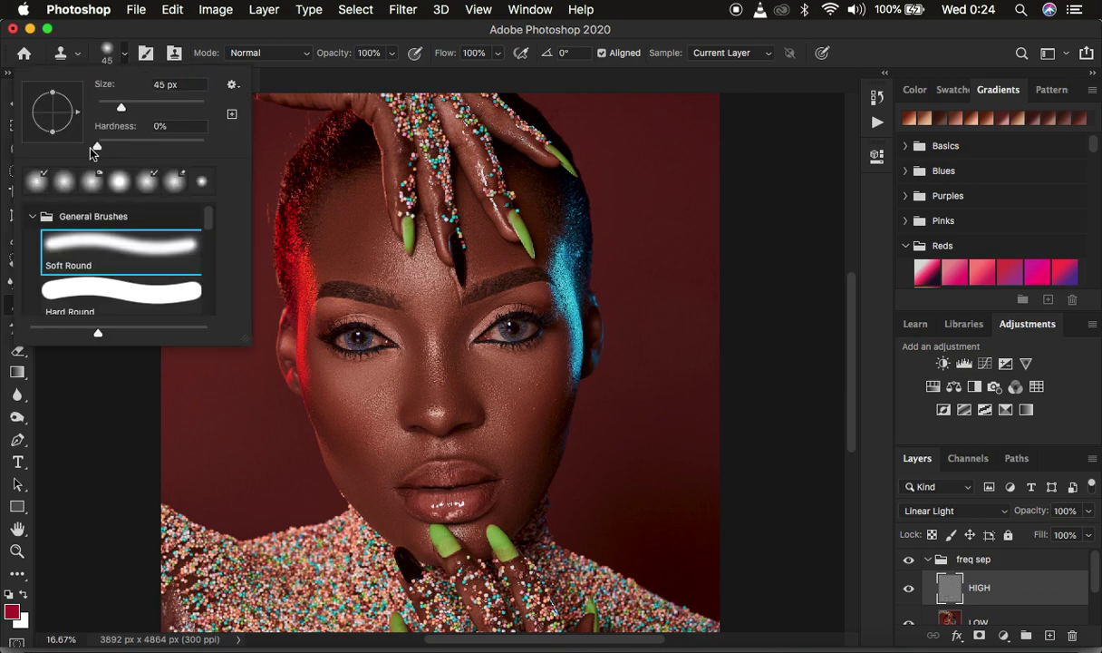
click(121, 51)
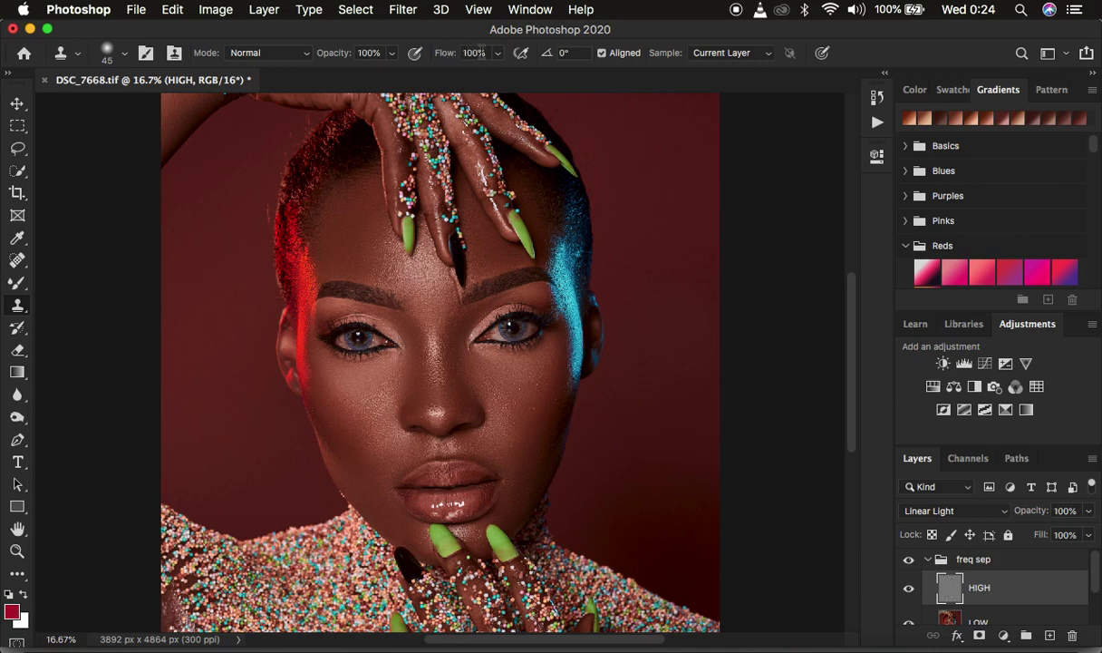
click(601, 54)
click(714, 53)
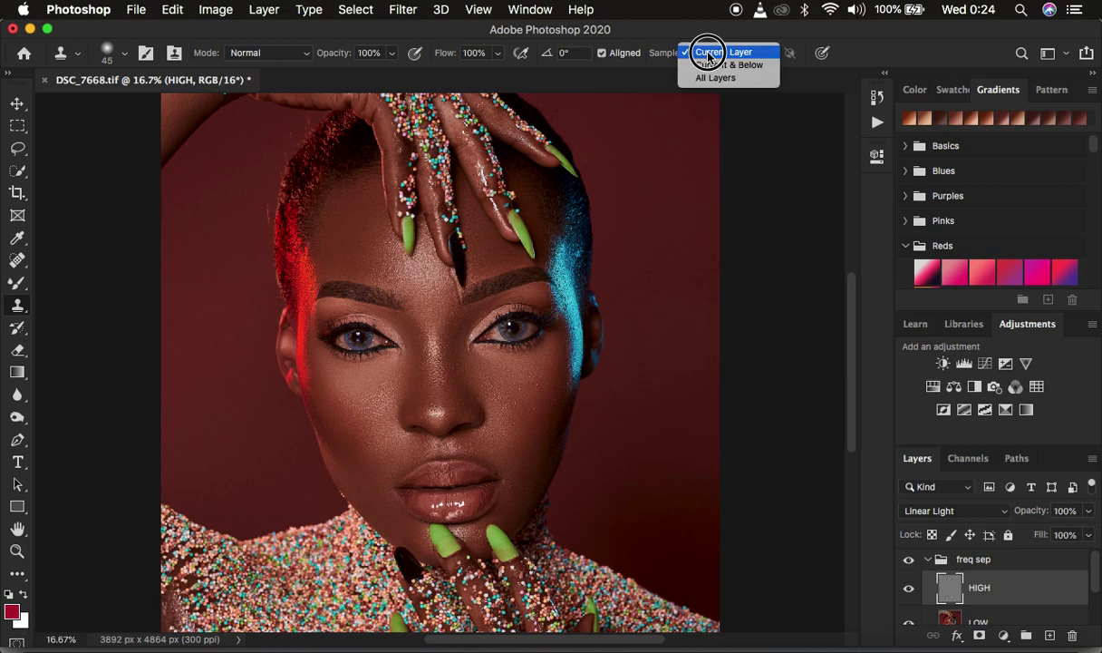
click(709, 54)
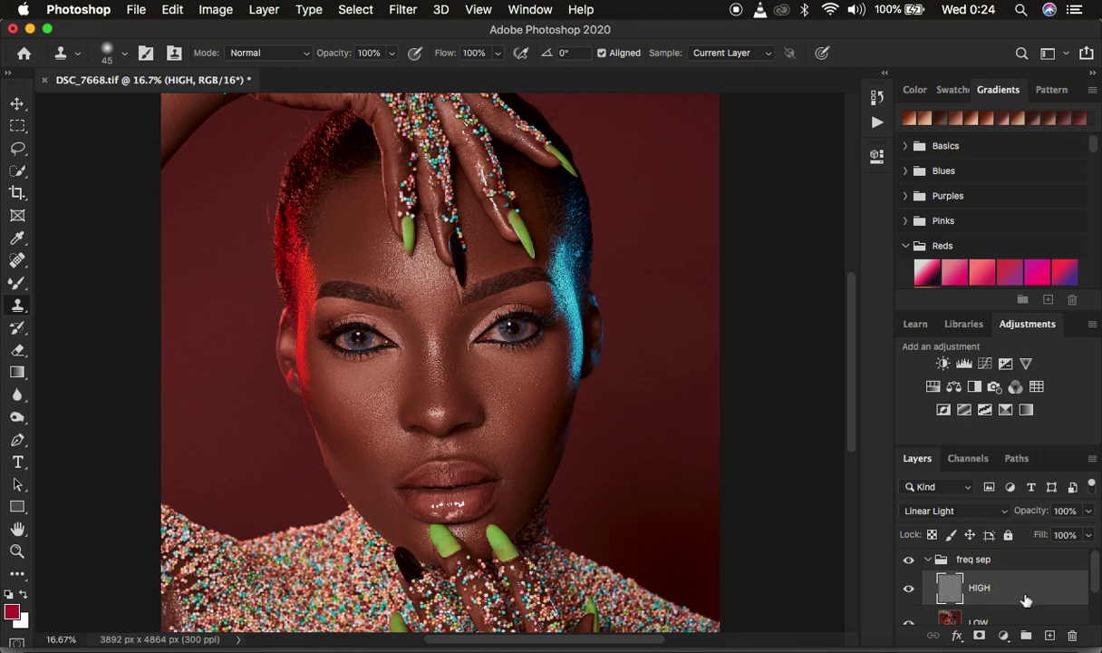
click(730, 53)
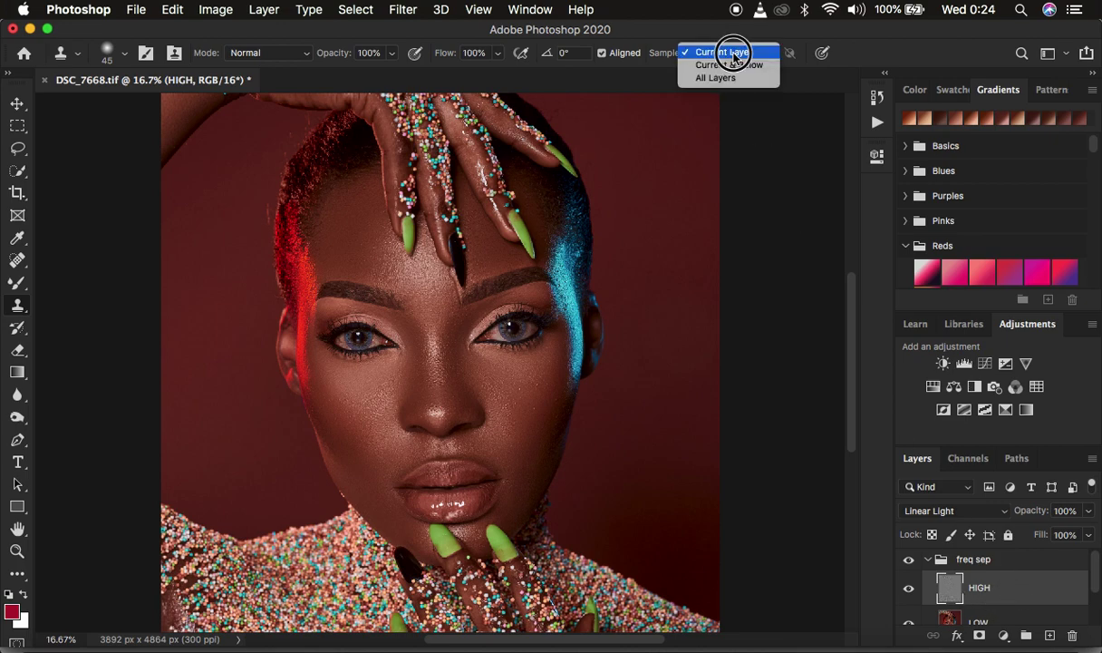
click(734, 53)
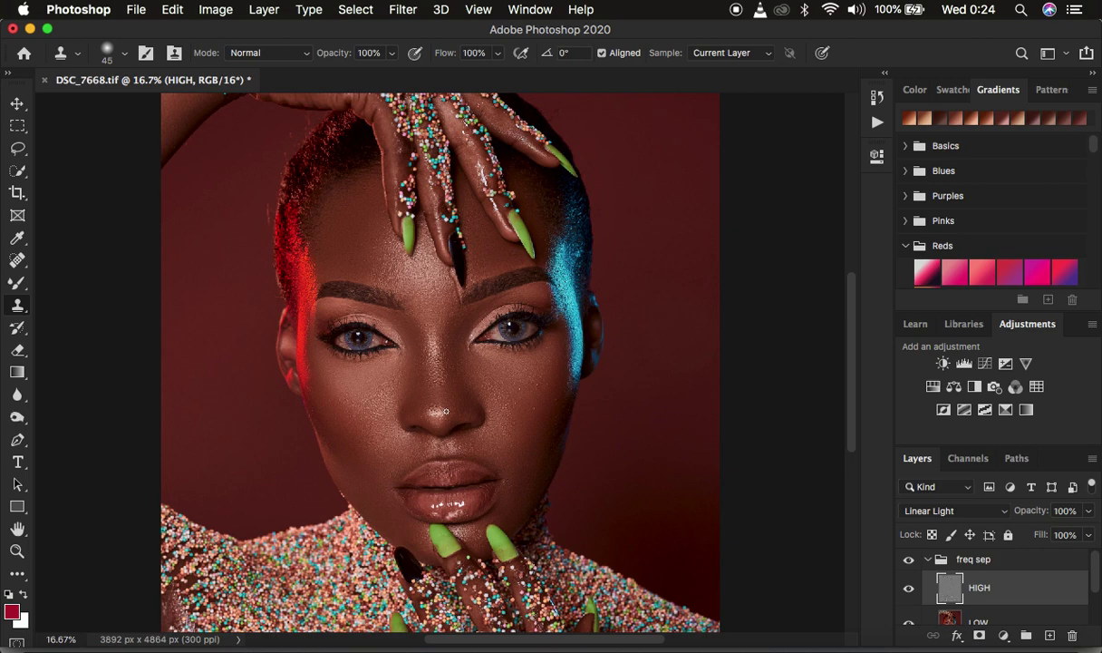
key(super+equal)
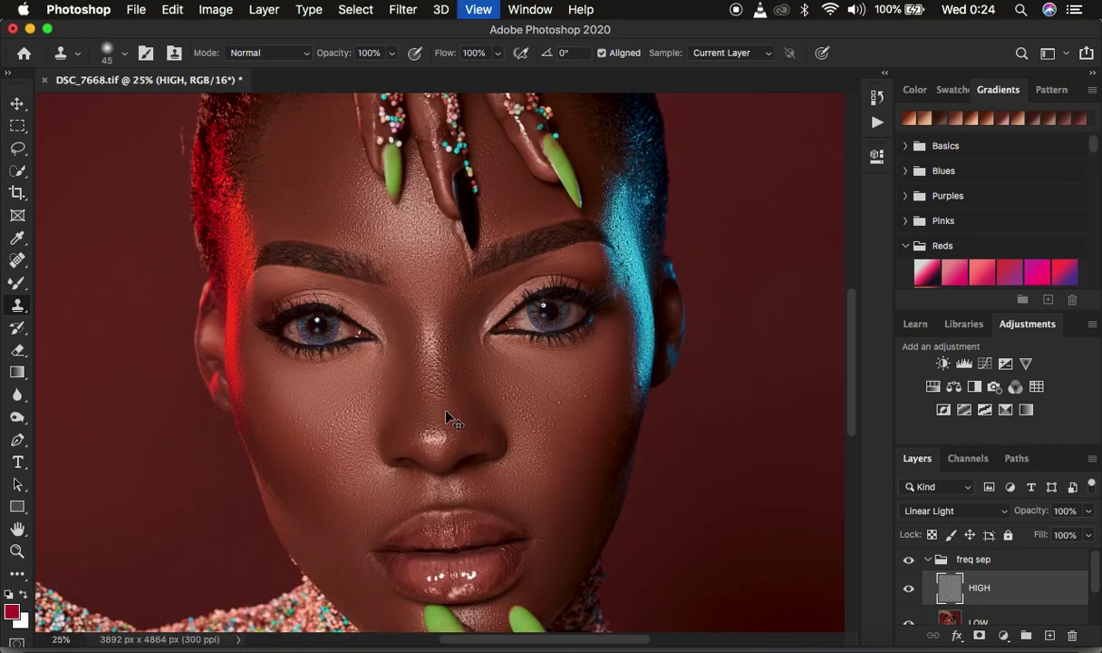
key(super+equal)
key(super+equal)
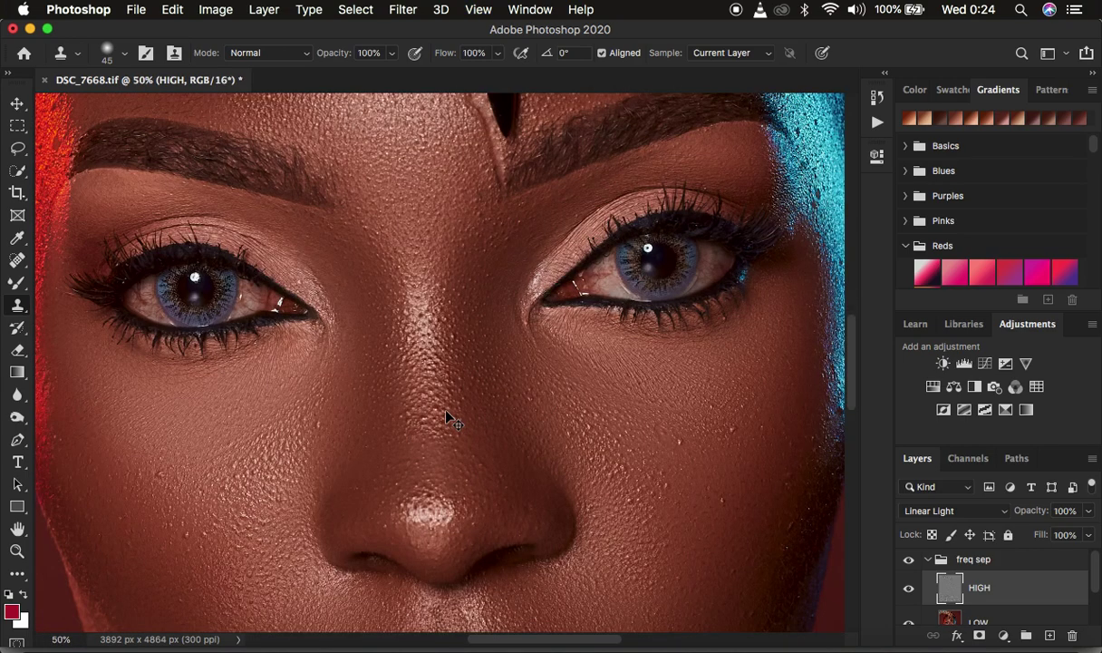
key(super+equal)
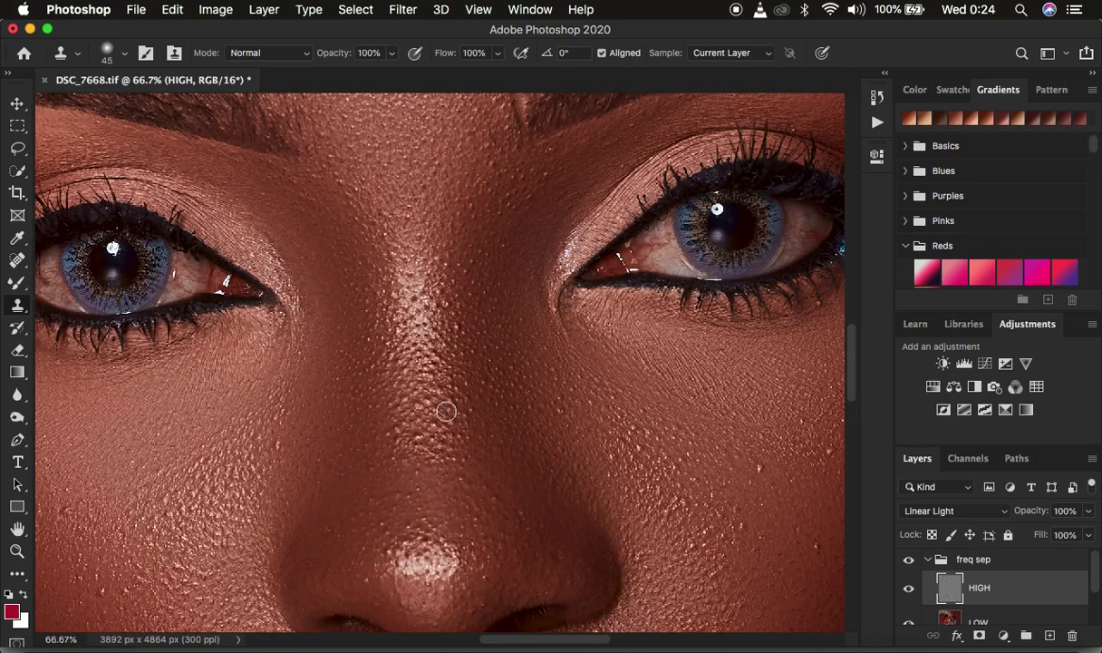
Step: Clone clean skin texture over the small bump on the cheek below the blue-lit eye with a 40 px brush
scroll(744, 480, down, 2)
scroll(744, 480, right, 2)
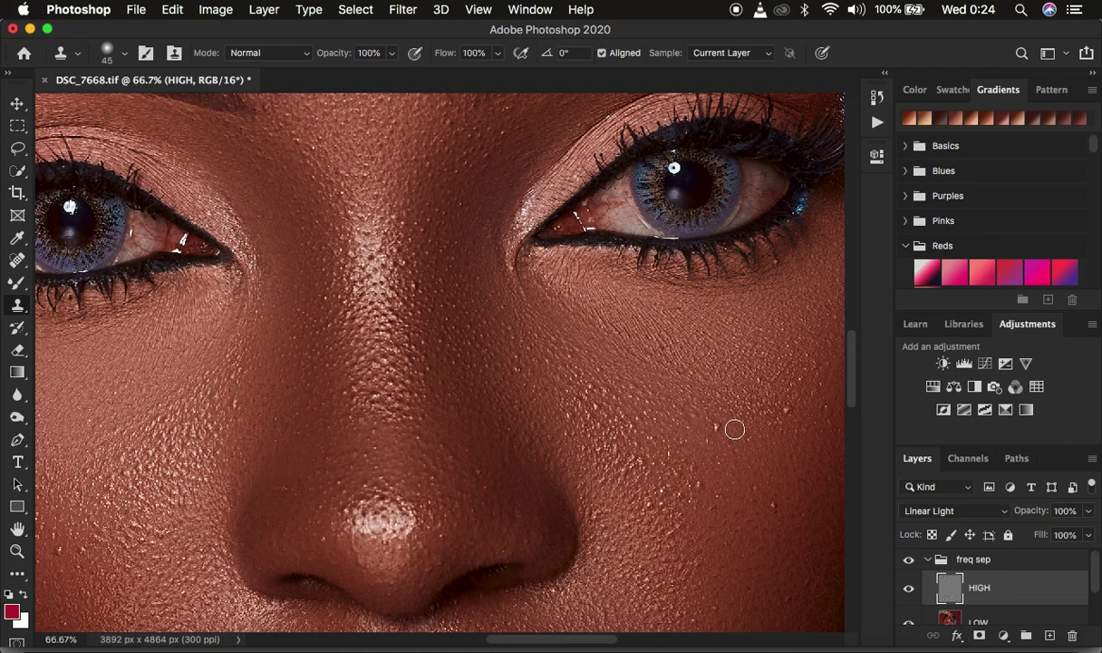
key(bracketleft)
key(bracketright)
key(bracketleft)
key(bracketleft)
key(bracketleft)
key(bracketright)
alt+click(734, 427)
drag(733, 427, 718, 427)
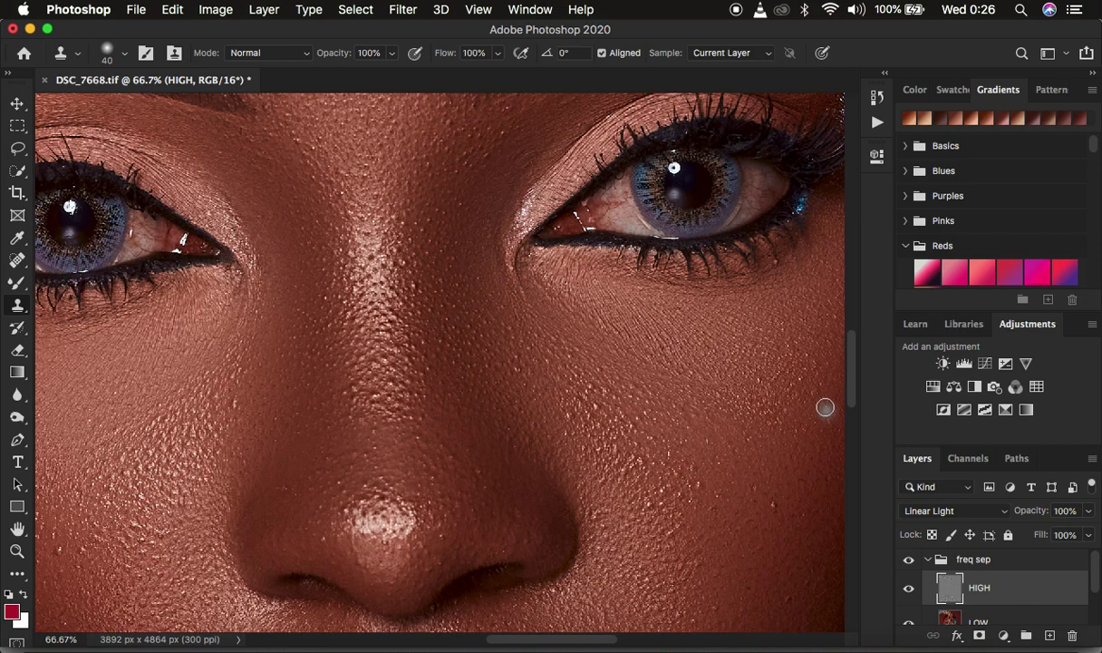
Step: Resample nearby skin and clone over remaining texture flaws on the blue-lit cheek, beside the nose and on the nose bridge
alt+click(824, 406)
drag(786, 473, 787, 523)
alt+click(618, 532)
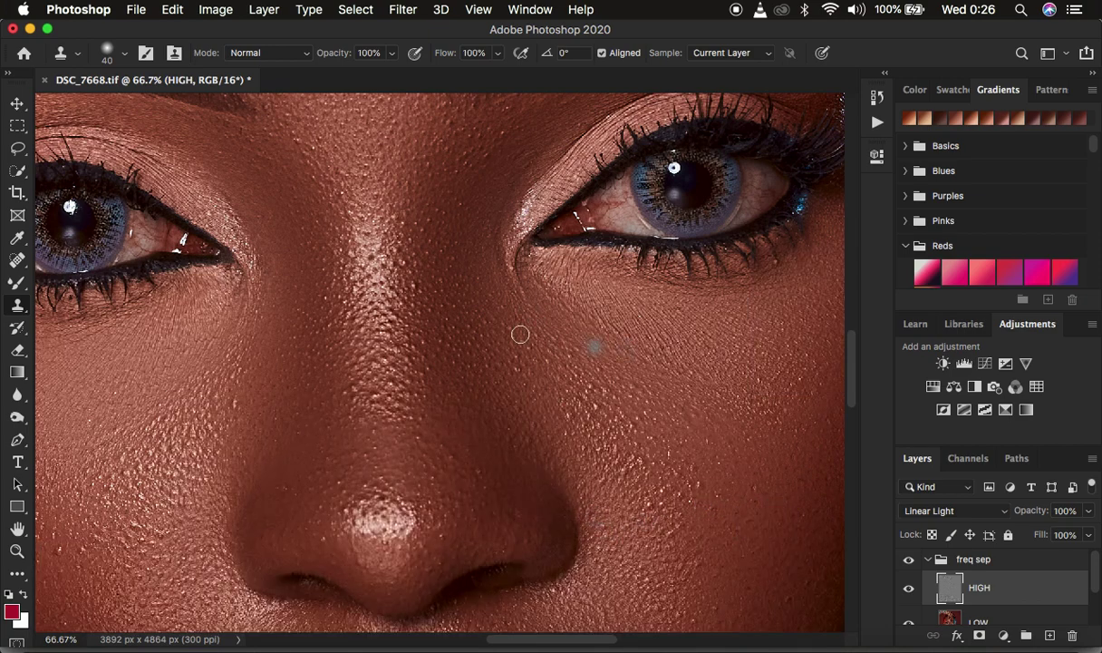
alt+click(414, 273)
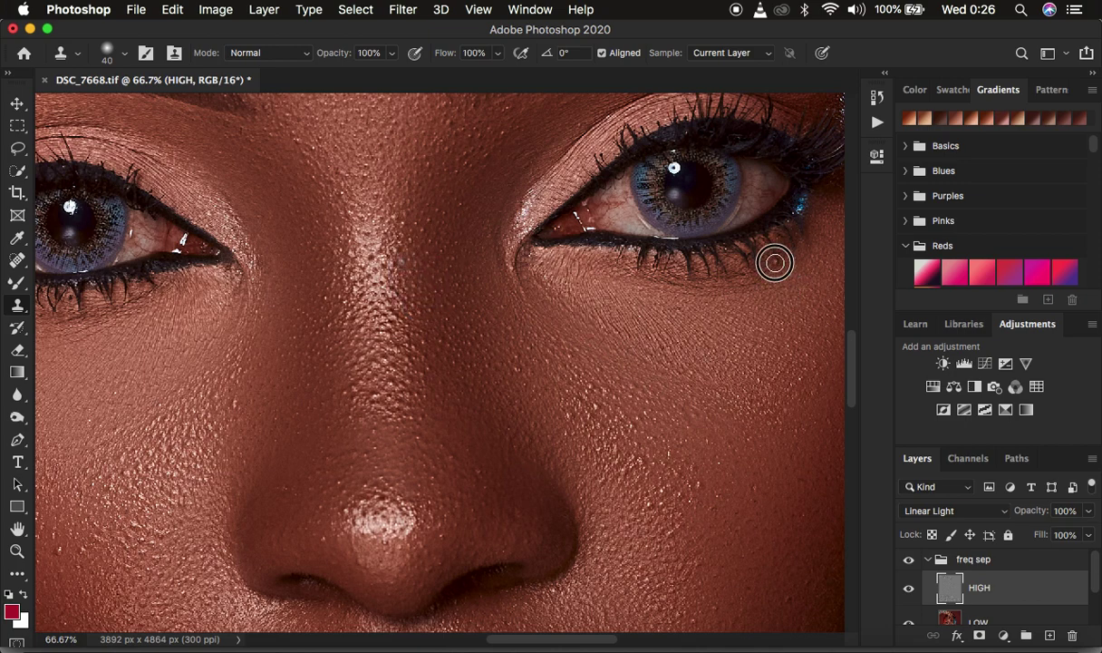
Step: Clone over rough texture in the blue highlight at the temple with a 45 px brush
key(super+minus)
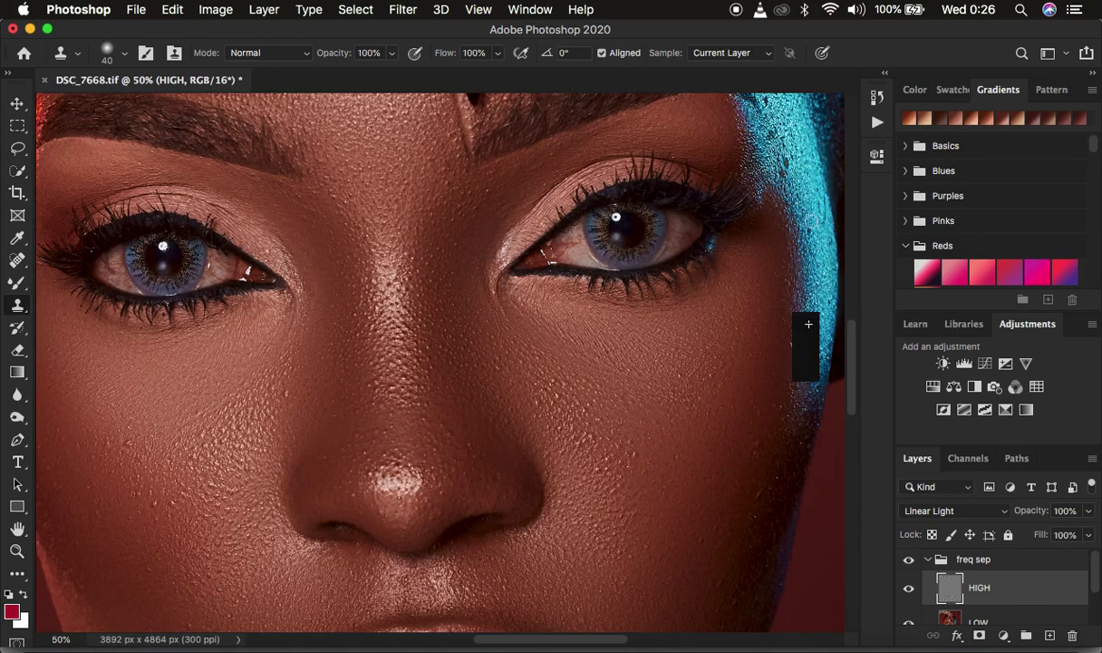
key(bracketright)
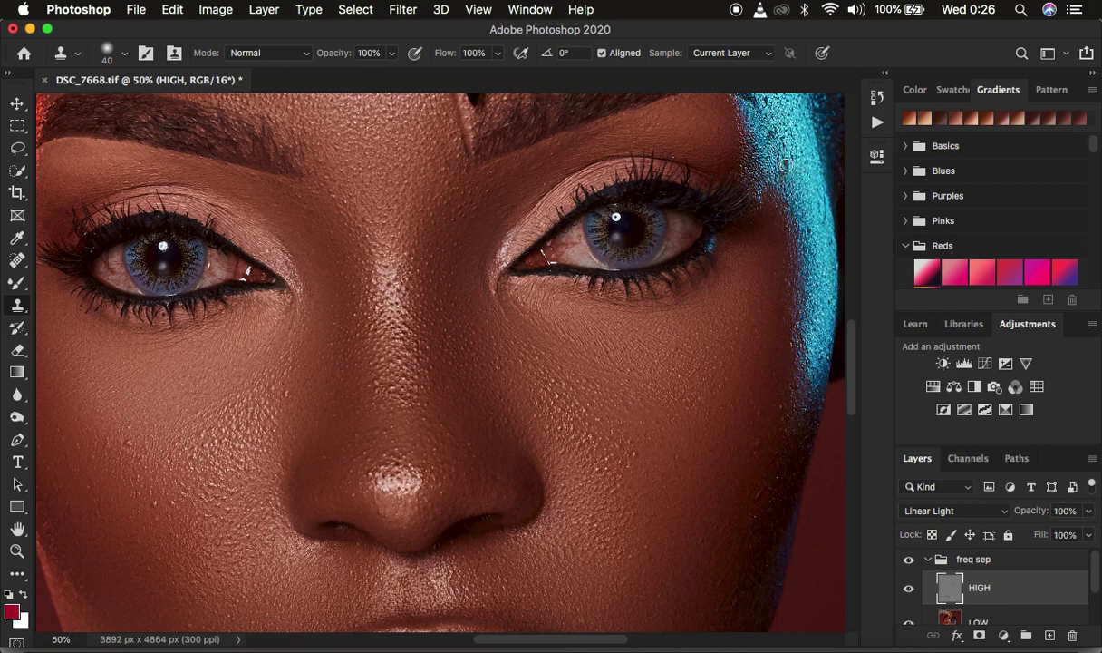
mouse_move(780, 172)
mouse_down()
mouse_move(788, 149)
mouse_move(774, 140)
mouse_move(780, 159)
mouse_up()
Step: Inspect the skin texture on the forehead, red-lit temple, eyes, lips and chin for remaining flaws
scroll(751, 243, up, 5)
scroll(751, 243, left, 4)
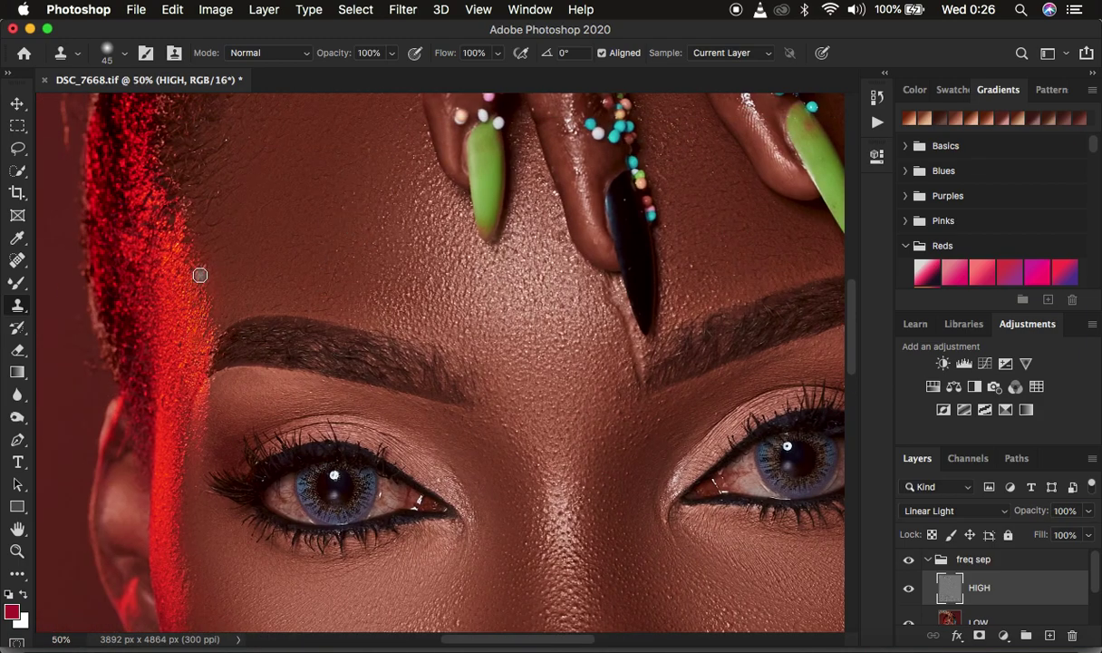
scroll(401, 387, down, 10)
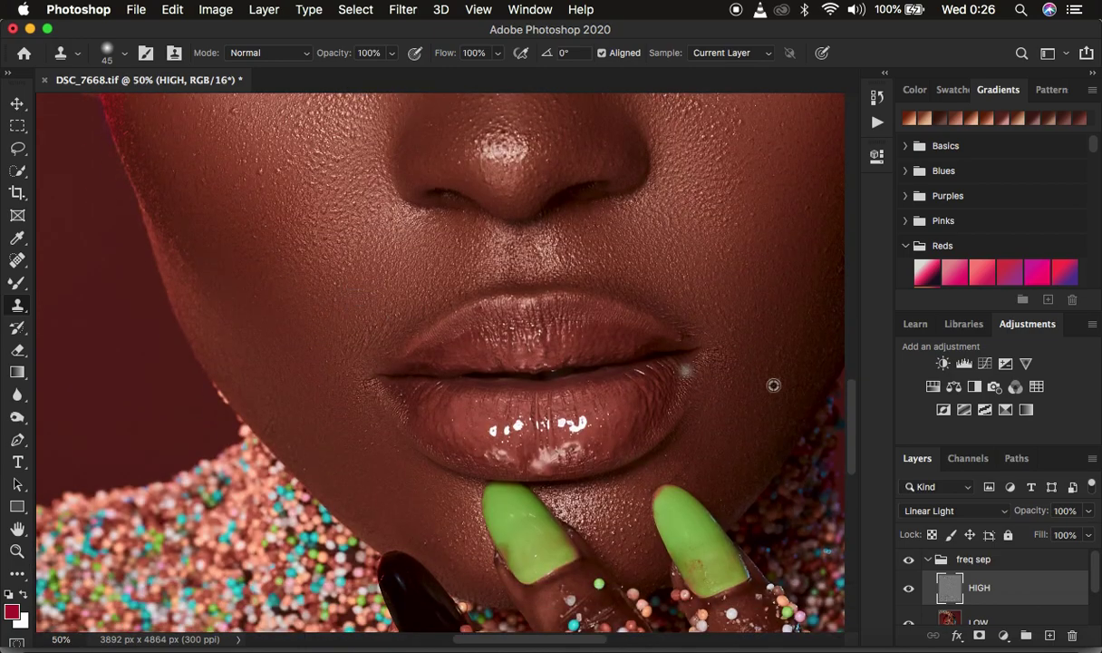
scroll(782, 354, up, 2)
scroll(782, 354, right, 1)
scroll(764, 341, up, 5)
scroll(765, 341, left, 1)
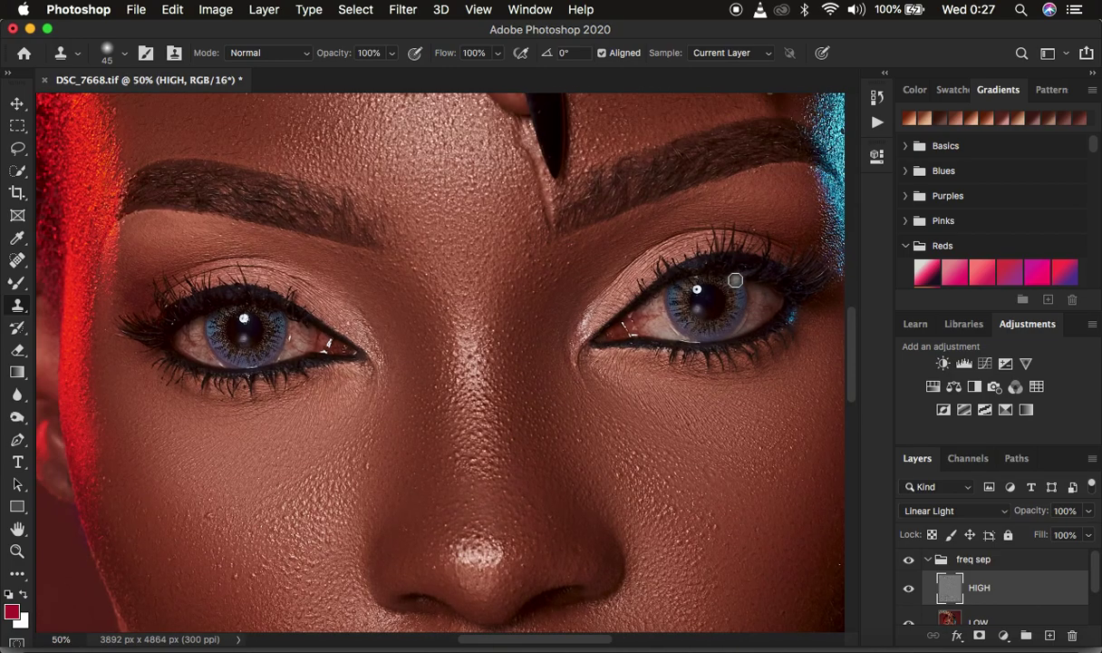
scroll(763, 288, up, 3)
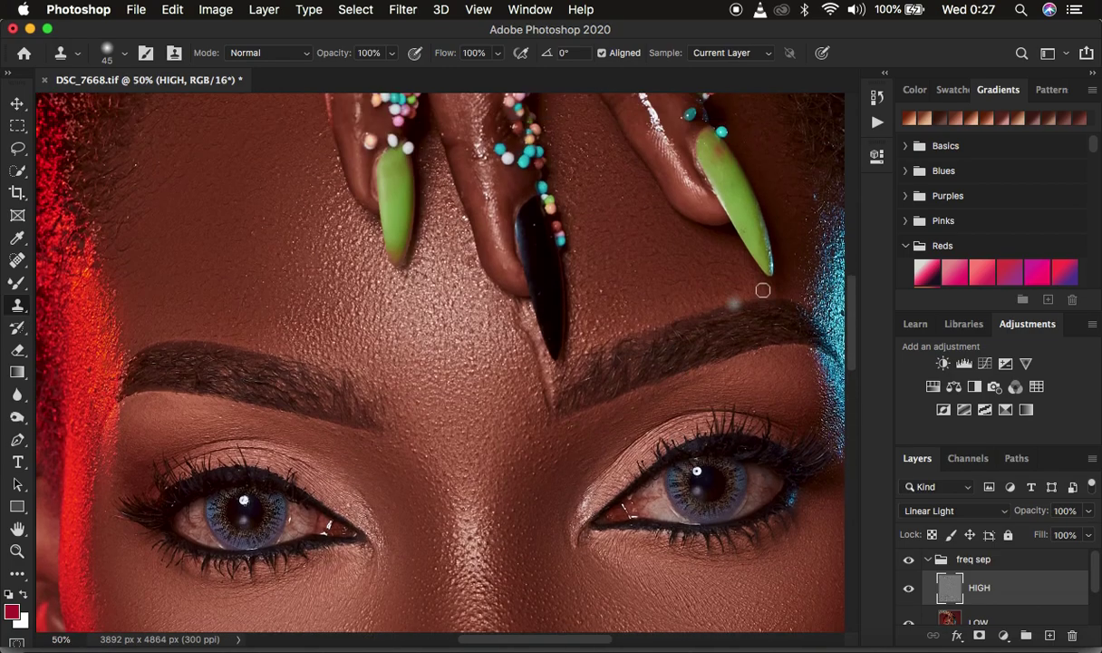
scroll(694, 288, down, 4)
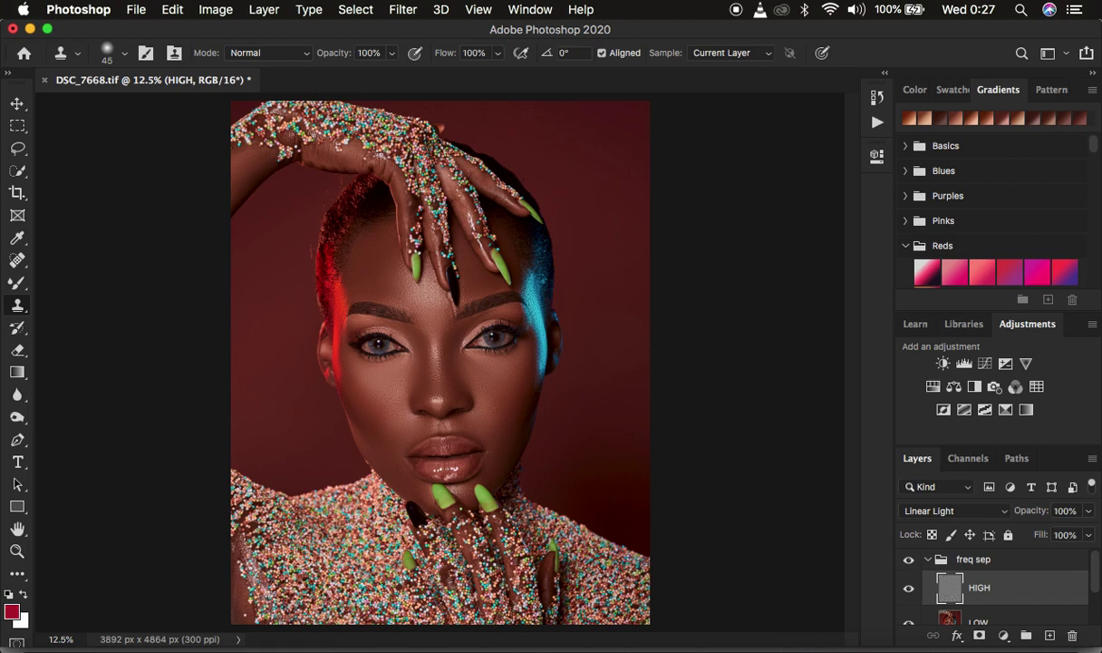
Step: Compare the whole portrait with the freq sep group hidden and shown
click(908, 561)
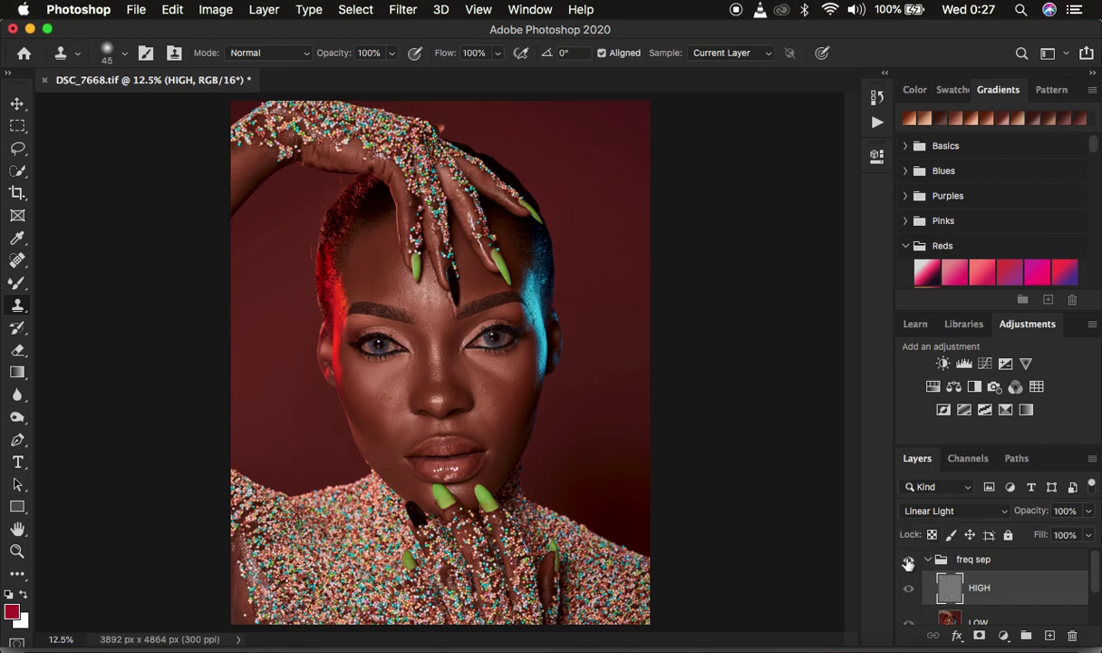
click(908, 560)
click(908, 563)
click(908, 562)
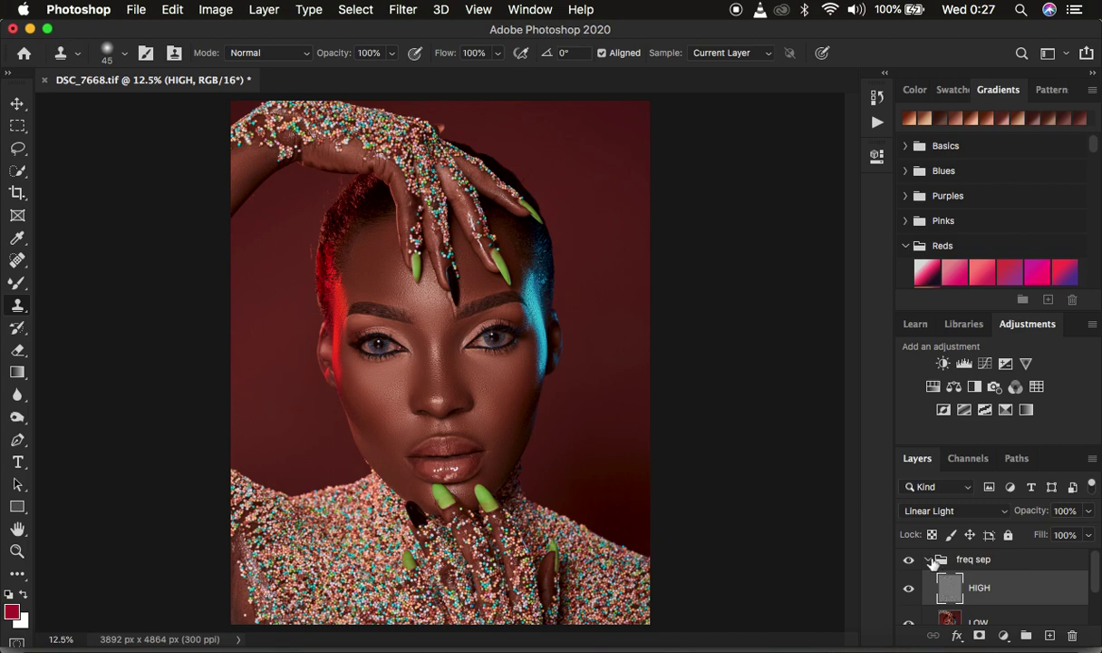
Step: Collapse the freq sep group and add a Hue/Saturation adjustment layer above it with Saturation at -61
click(929, 561)
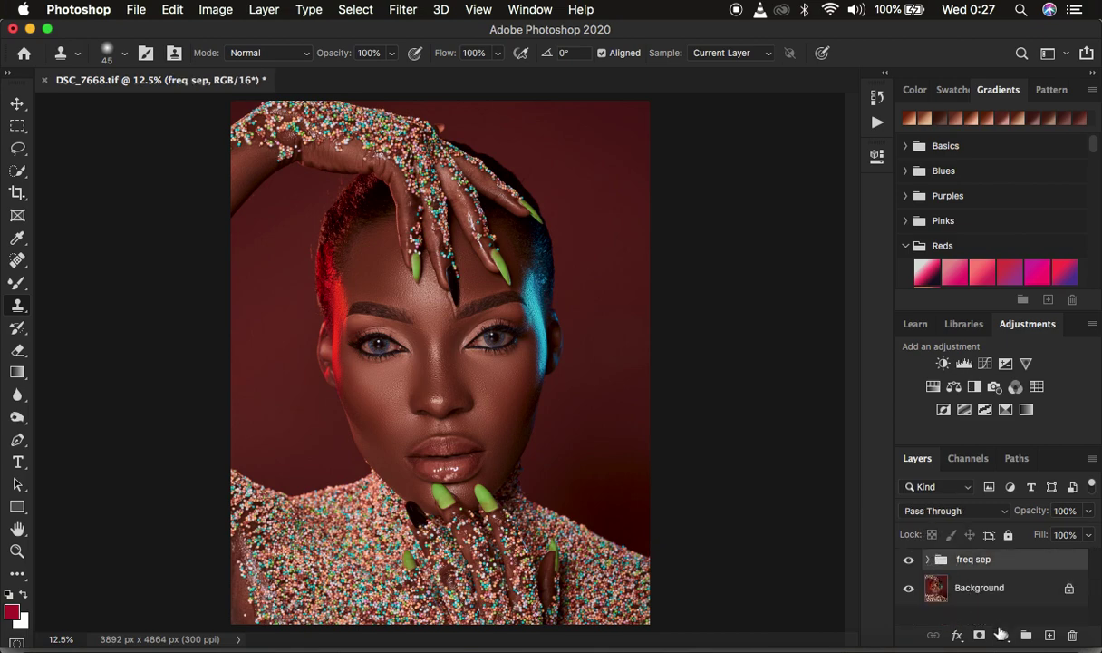
click(1004, 636)
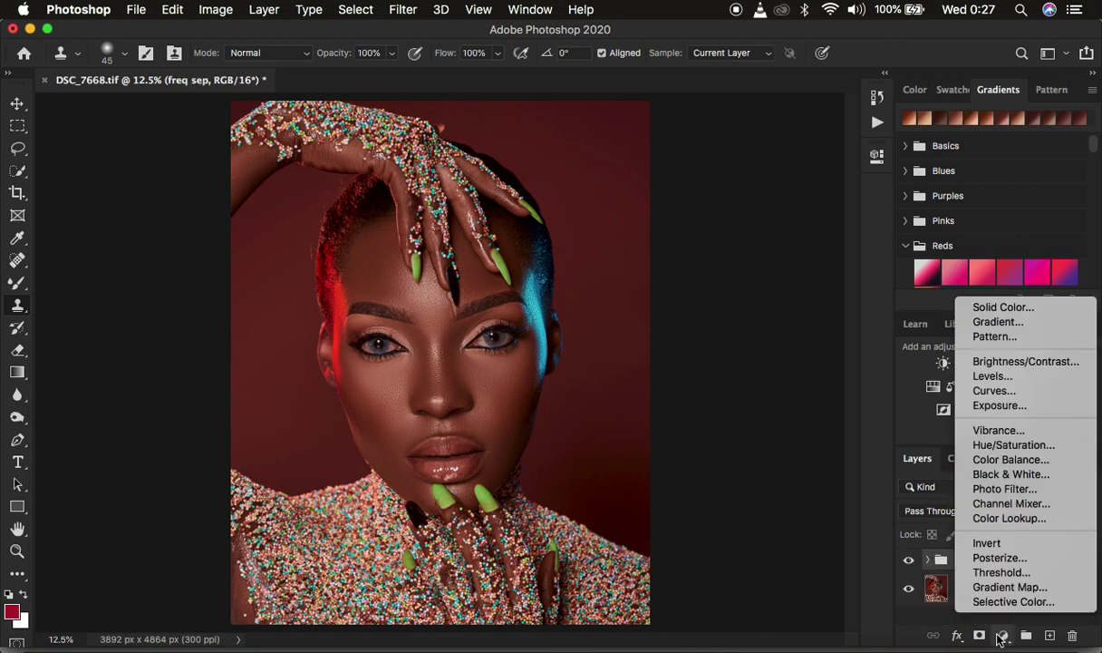
click(997, 445)
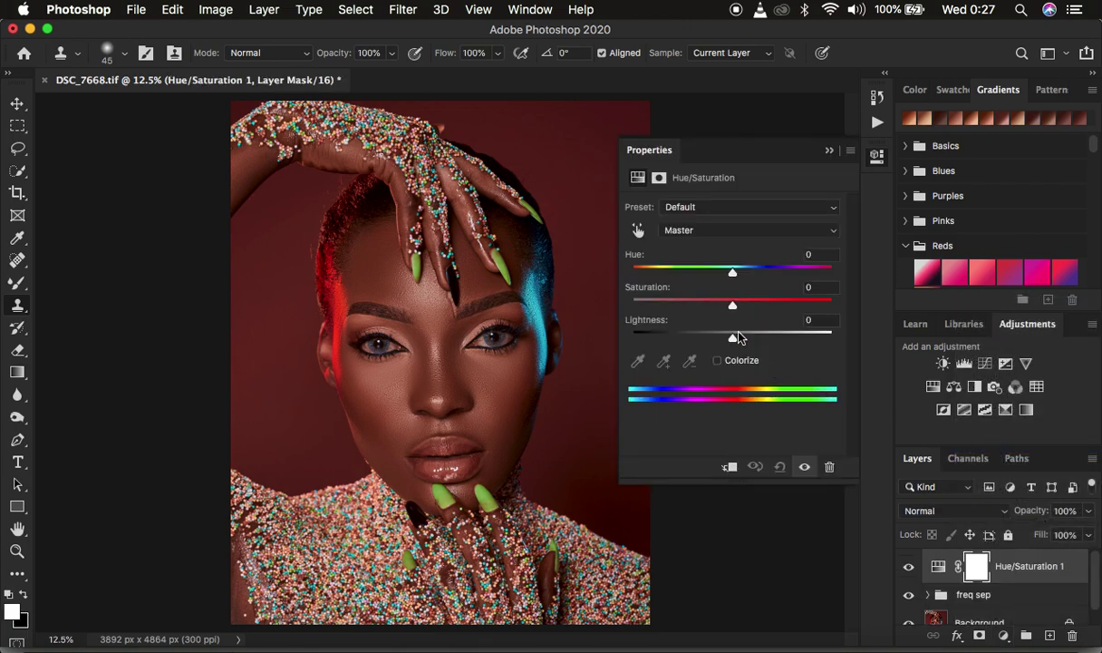
drag(732, 306, 671, 308)
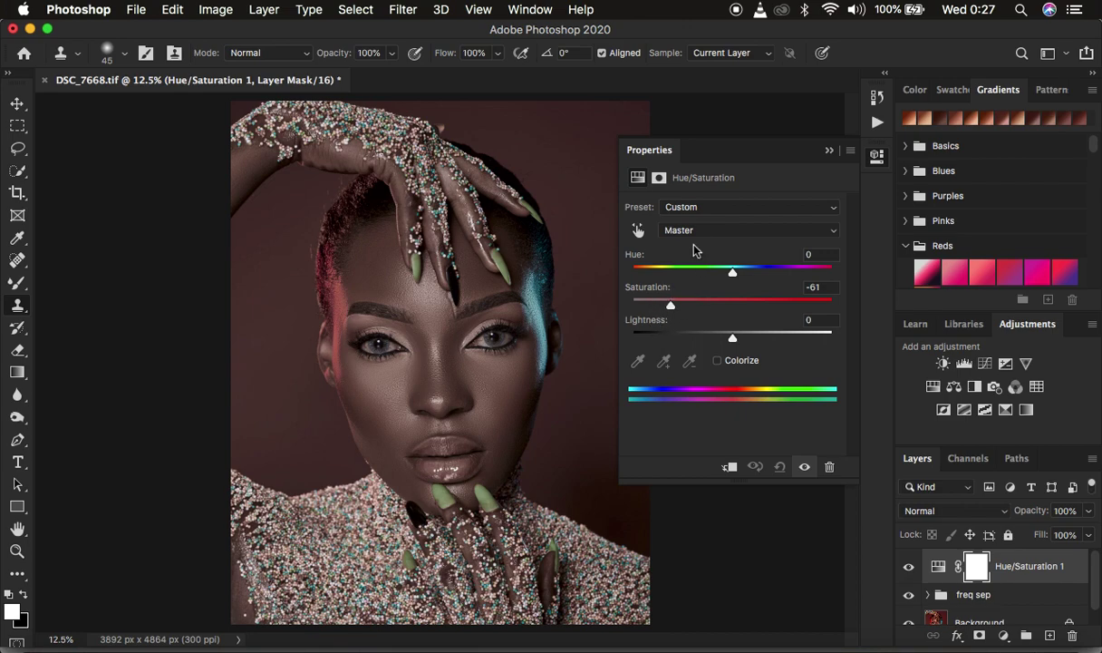
drag(679, 232, 686, 231)
click(828, 150)
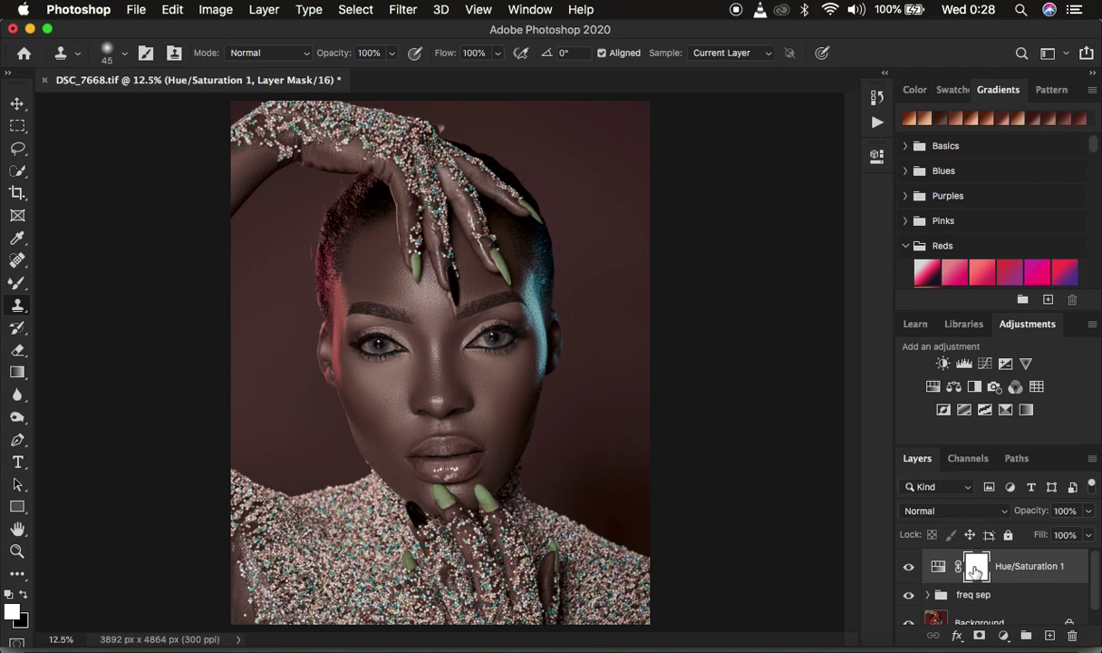
Step: Invert the Hue/Saturation layer's mask to black
drag(978, 569, 975, 569)
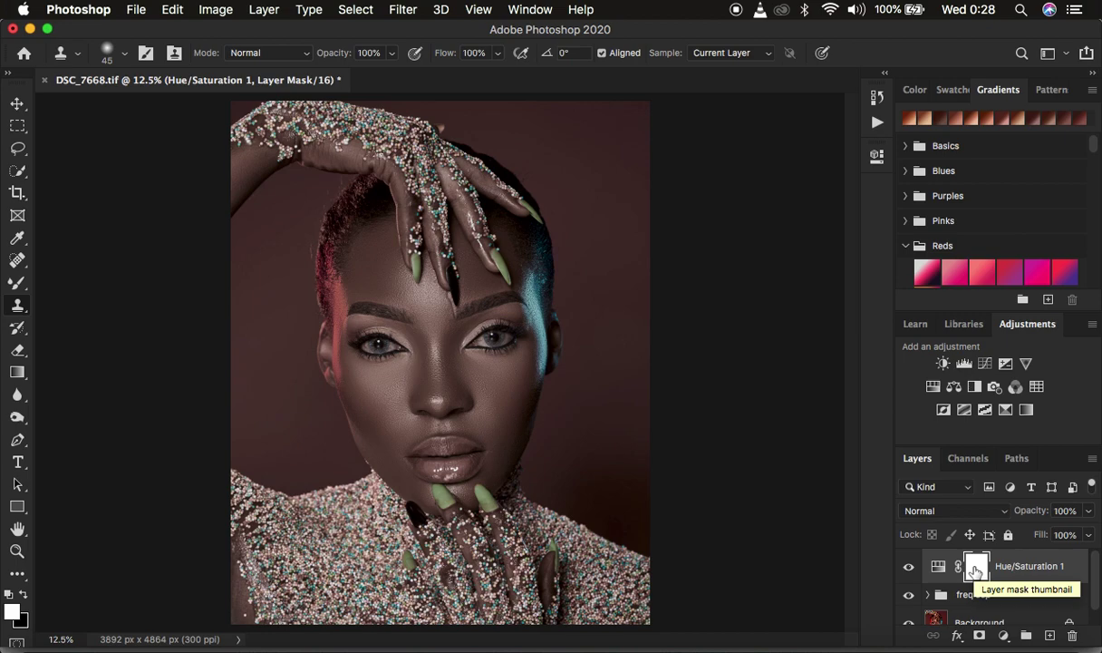
drag(975, 569, 975, 570)
key(super+i)
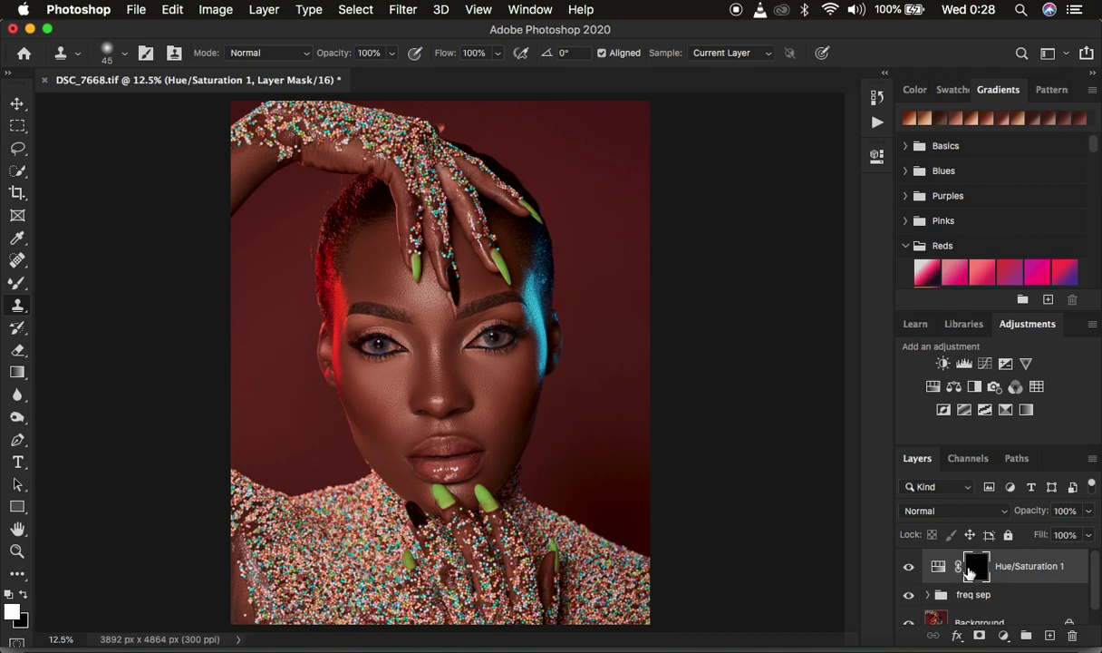
Step: Switch to the standard Brush tool with a Soft Round tip at 0% hardness and default foreground and background colours
click(14, 283)
right_click(16, 284)
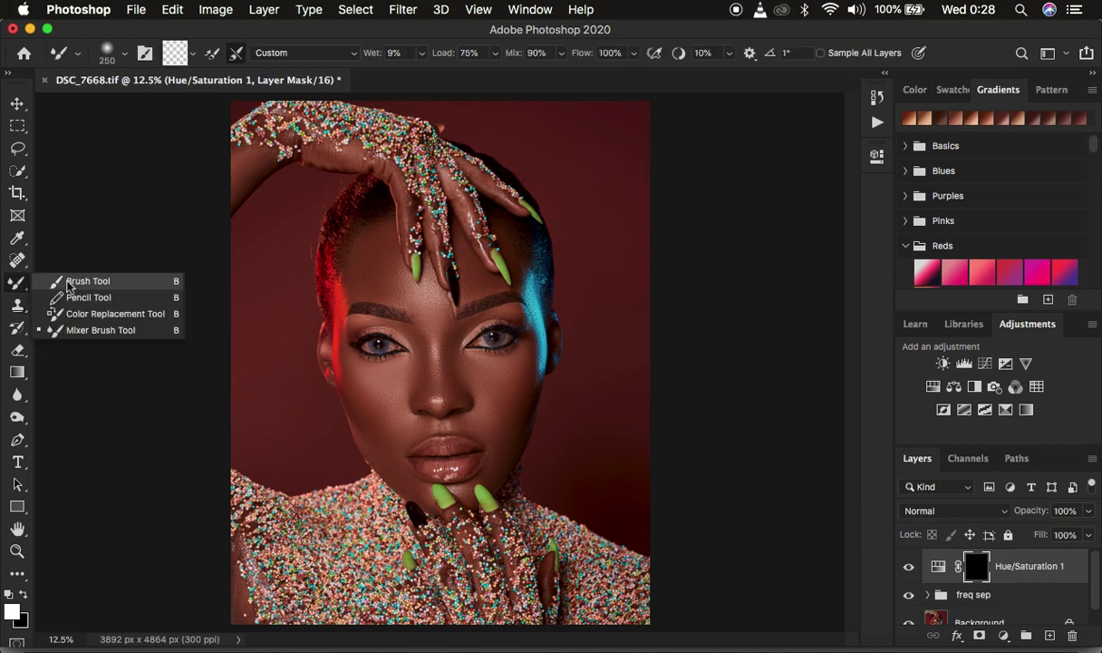
click(70, 287)
click(118, 52)
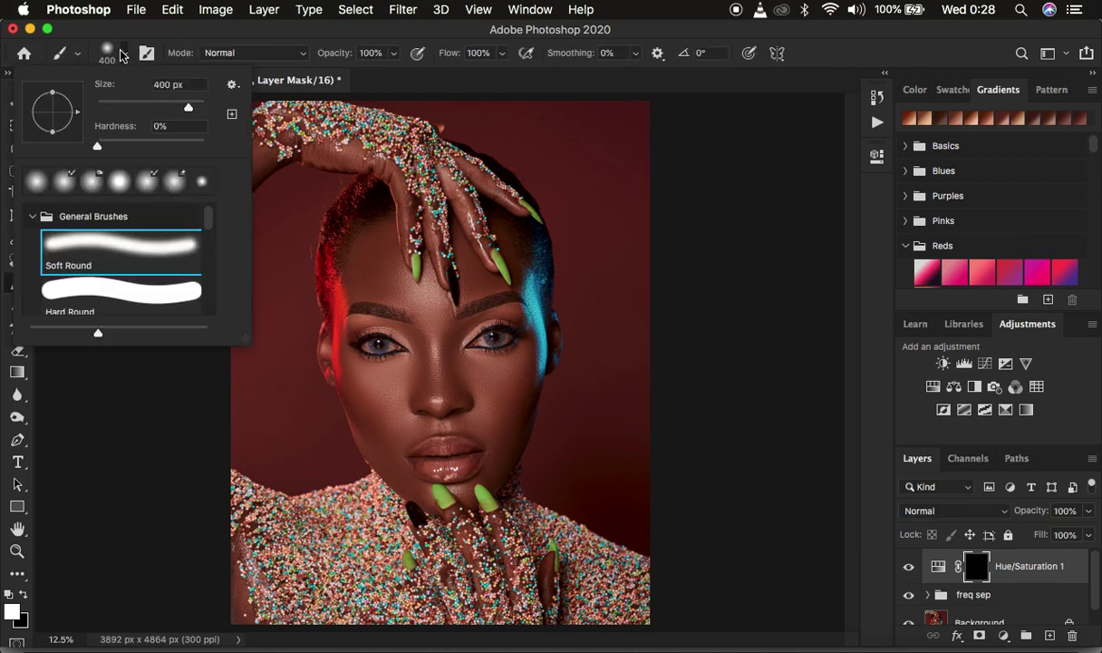
click(117, 52)
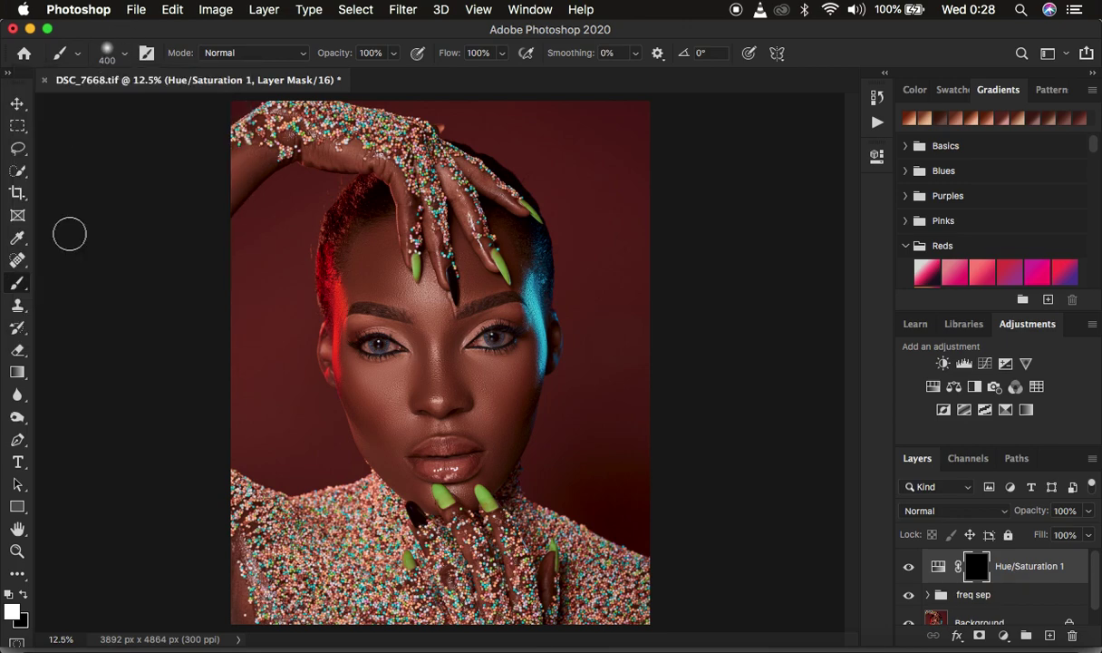
click(9, 595)
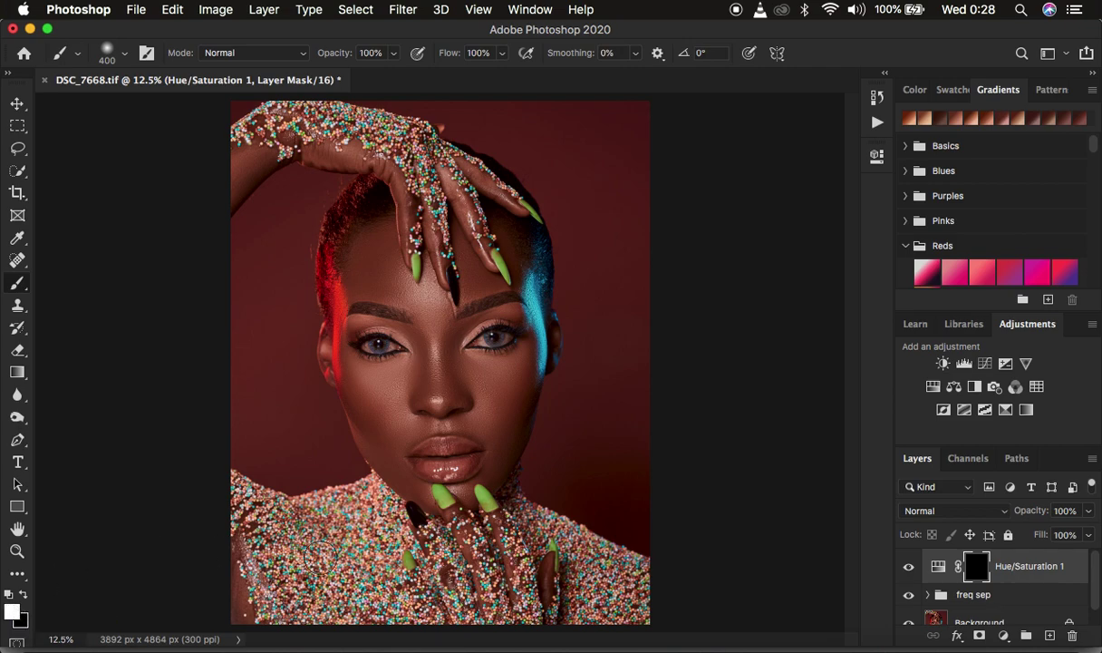
Step: Reduce the brush to 60 px and paint white over both eyes on the Hue/Saturation mask to desaturate them
key(super+equal)
key(super+equal)
key(super+equal)
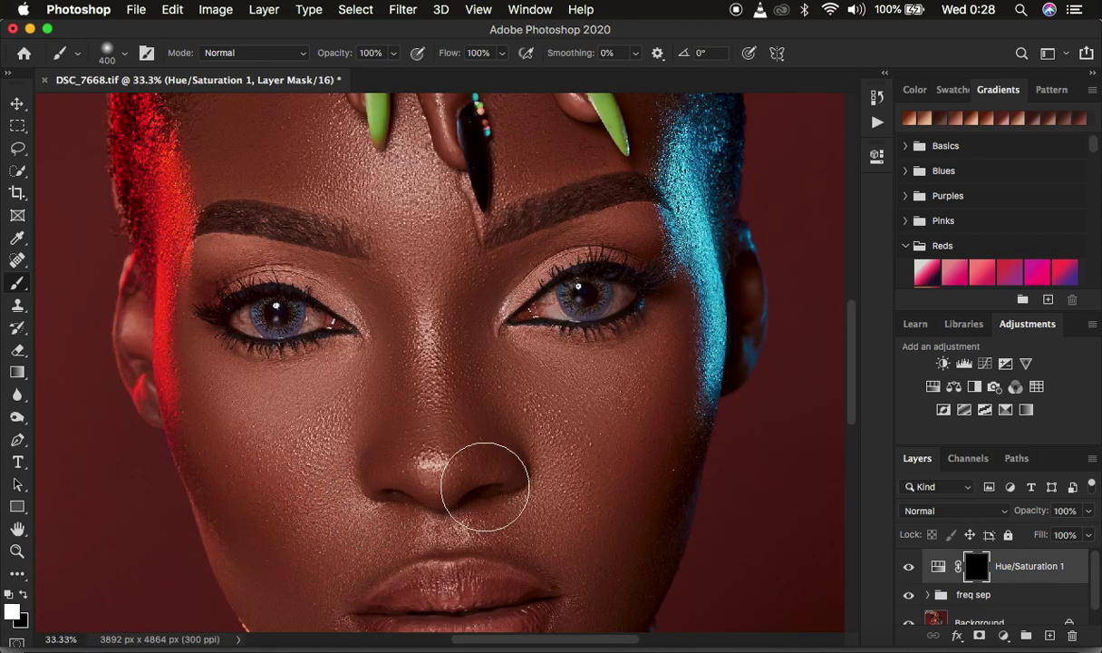
key(bracketleft)
key(bracketleft)
key(bracketleft)
key(bracketleft)
key(bracketleft)
key(bracketleft)
key(bracketleft)
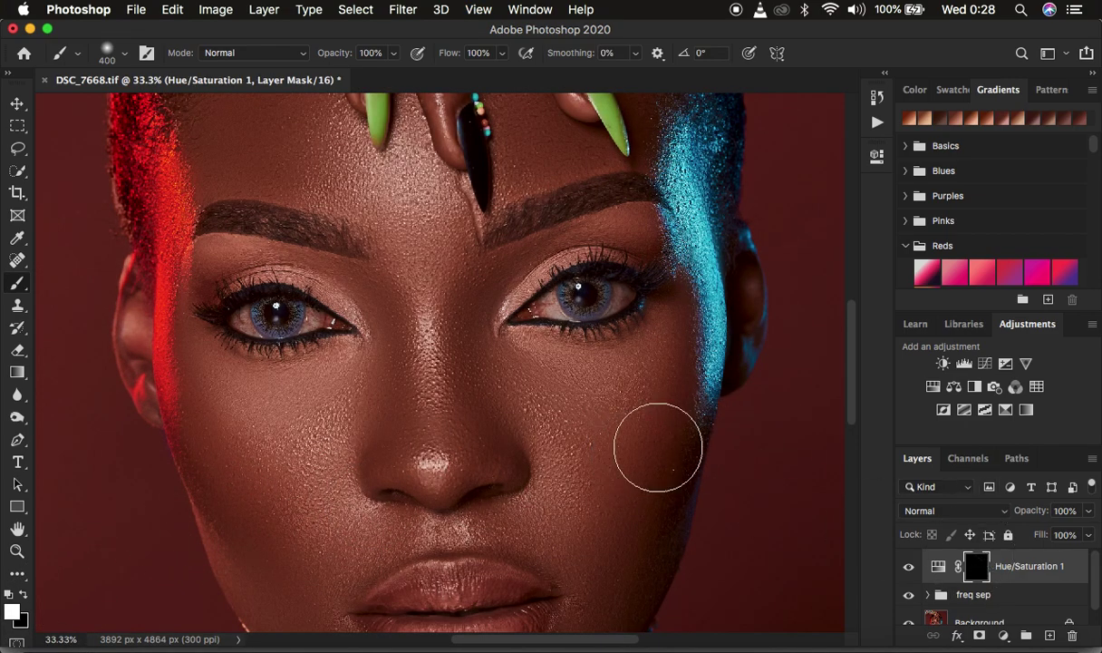
key(bracketleft)
key(bracketleft)
key(bracketleft)
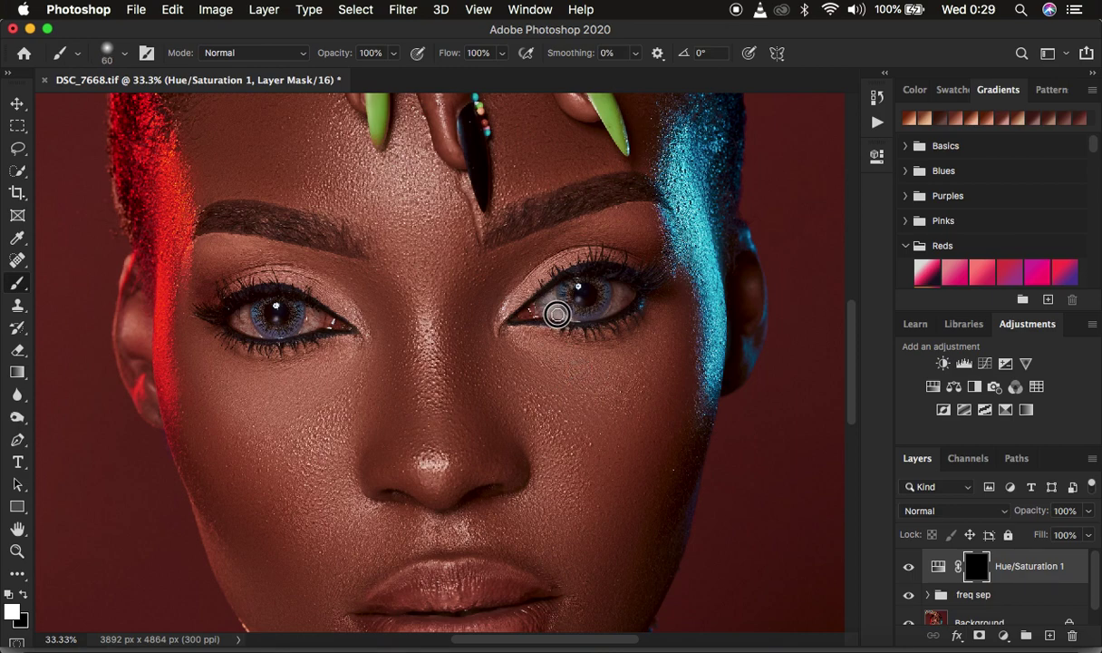
mouse_move(554, 296)
mouse_down()
mouse_move(562, 305)
mouse_move(544, 279)
mouse_move(620, 286)
mouse_move(612, 301)
mouse_move(629, 293)
mouse_move(617, 300)
mouse_up()
mouse_move(270, 317)
mouse_down()
mouse_move(256, 323)
mouse_move(238, 312)
mouse_move(261, 329)
mouse_move(245, 312)
mouse_move(312, 308)
mouse_move(304, 327)
mouse_move(318, 318)
mouse_move(308, 307)
mouse_move(314, 317)
mouse_move(308, 310)
mouse_move(297, 330)
mouse_move(308, 308)
mouse_move(245, 312)
mouse_move(234, 323)
mouse_move(245, 309)
mouse_move(268, 322)
mouse_up()
Step: Add a Curves layer that raises the midtones from input 106 to output 142, and invert its mask to black
key(super+minus)
key(super+minus)
key(super+minus)
key(super+minus)
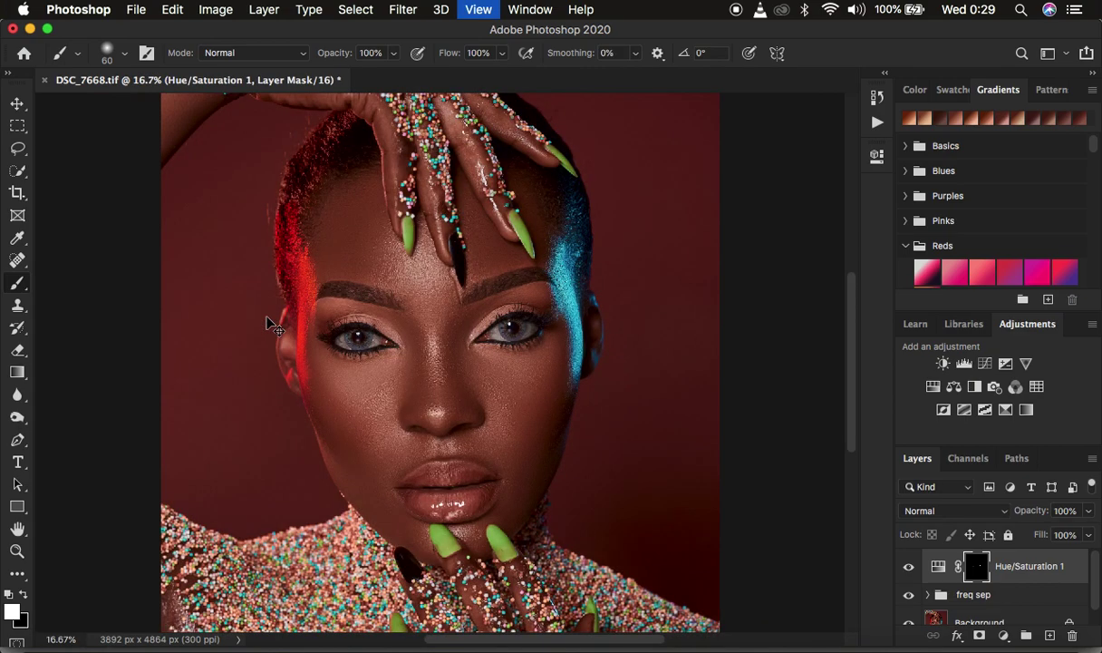
key(super+plus)
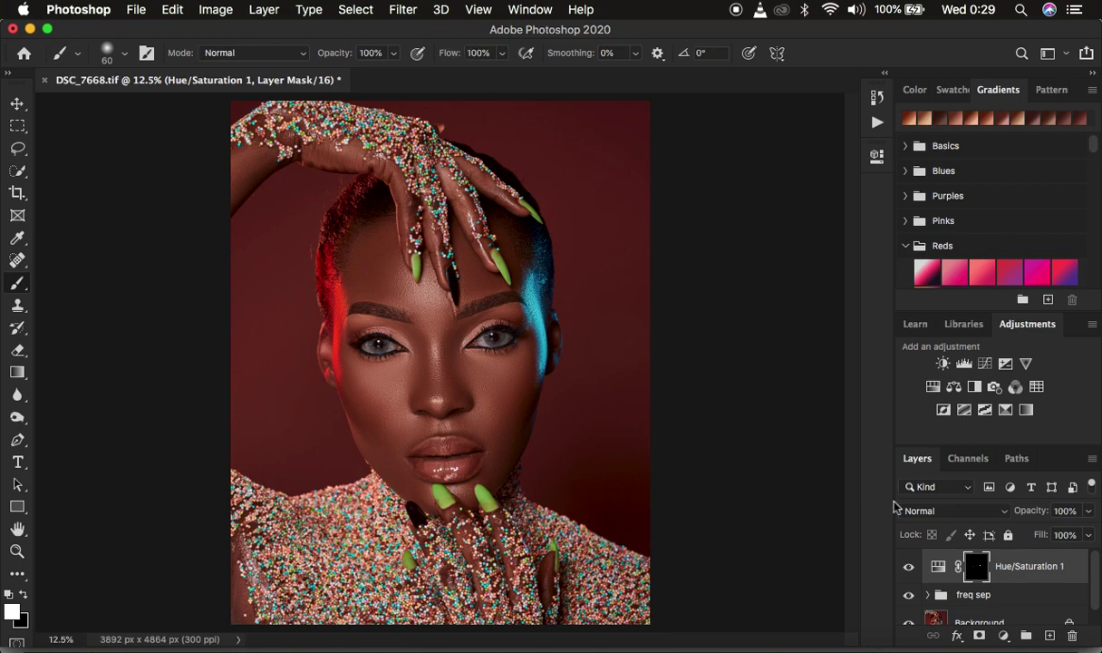
click(1003, 635)
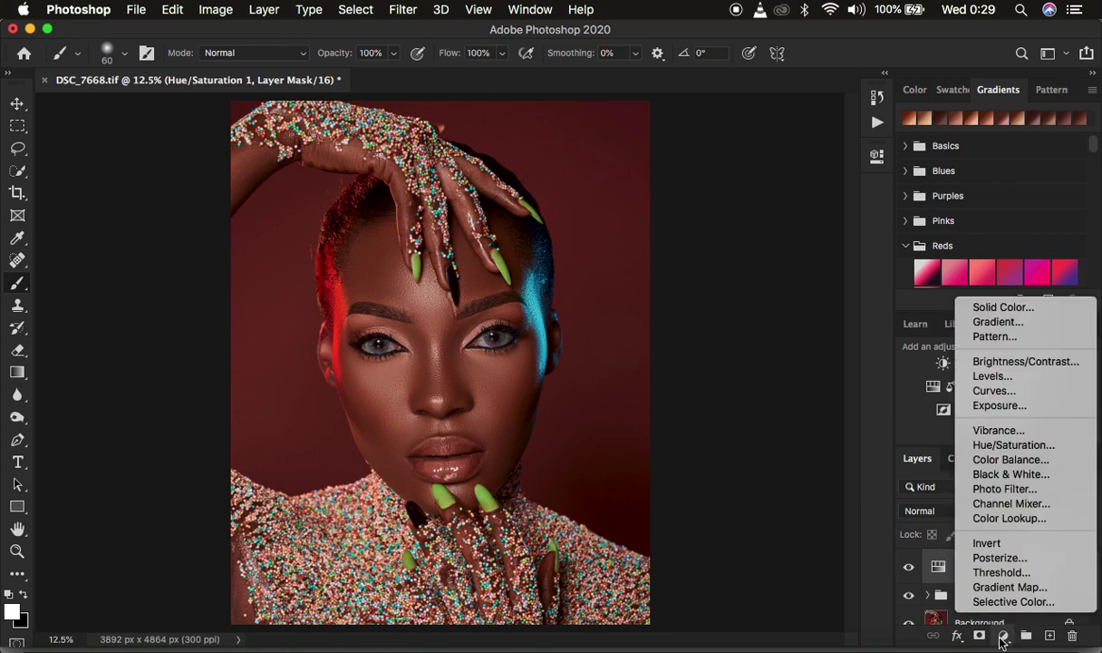
click(1000, 392)
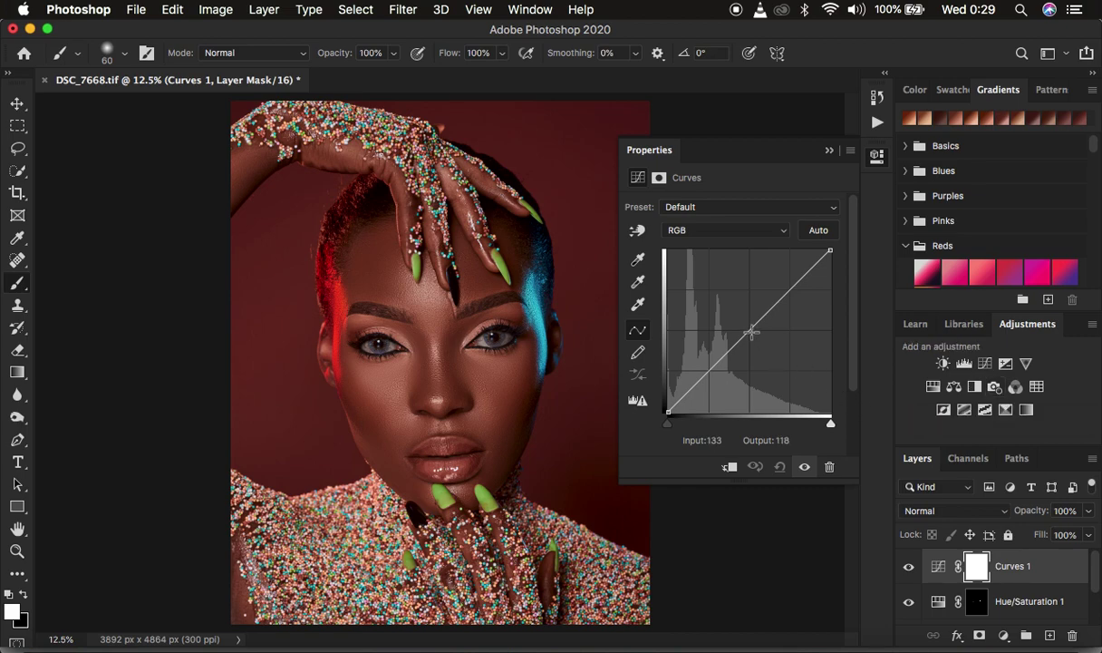
drag(749, 329, 738, 319)
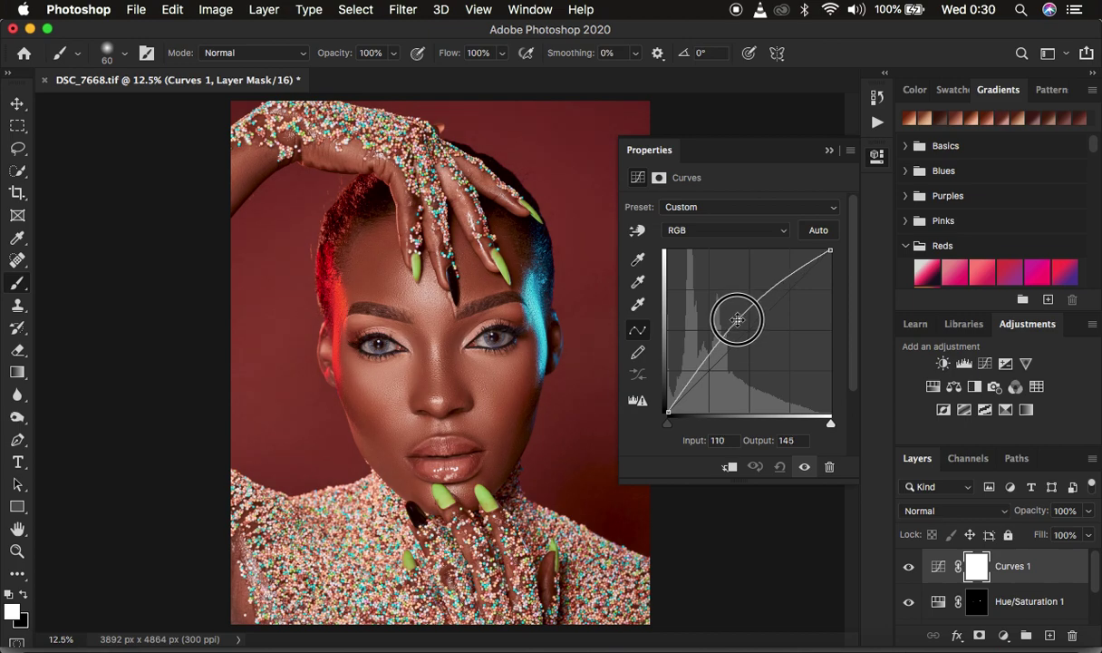
mouse_move(738, 319)
mouse_down()
mouse_move(746, 323)
mouse_move(735, 321)
mouse_up()
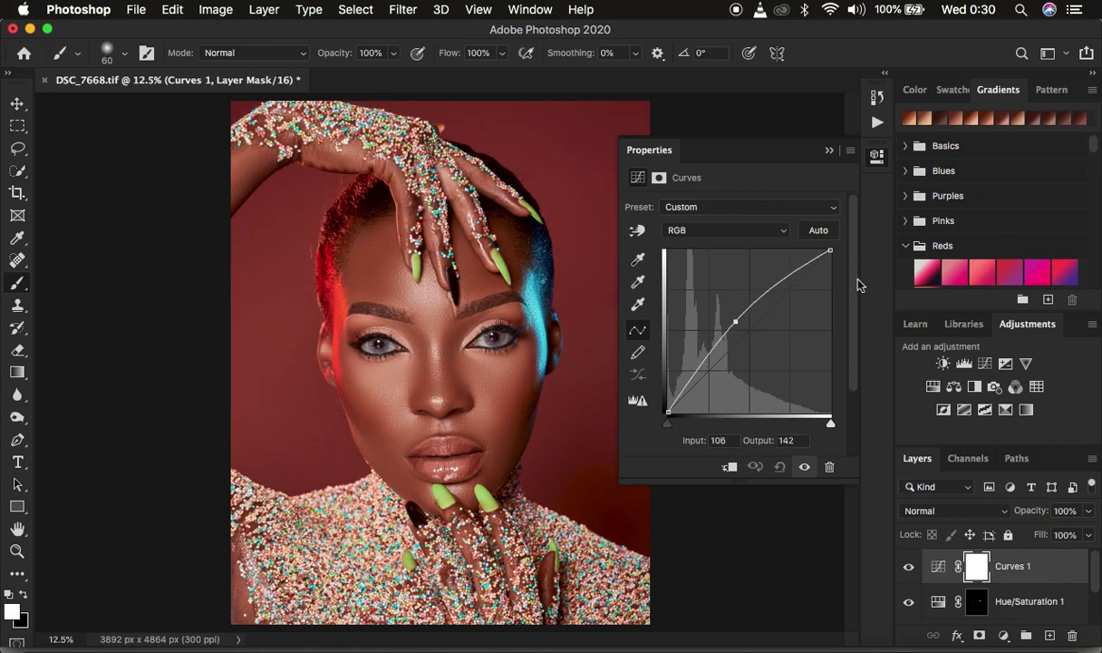
click(827, 151)
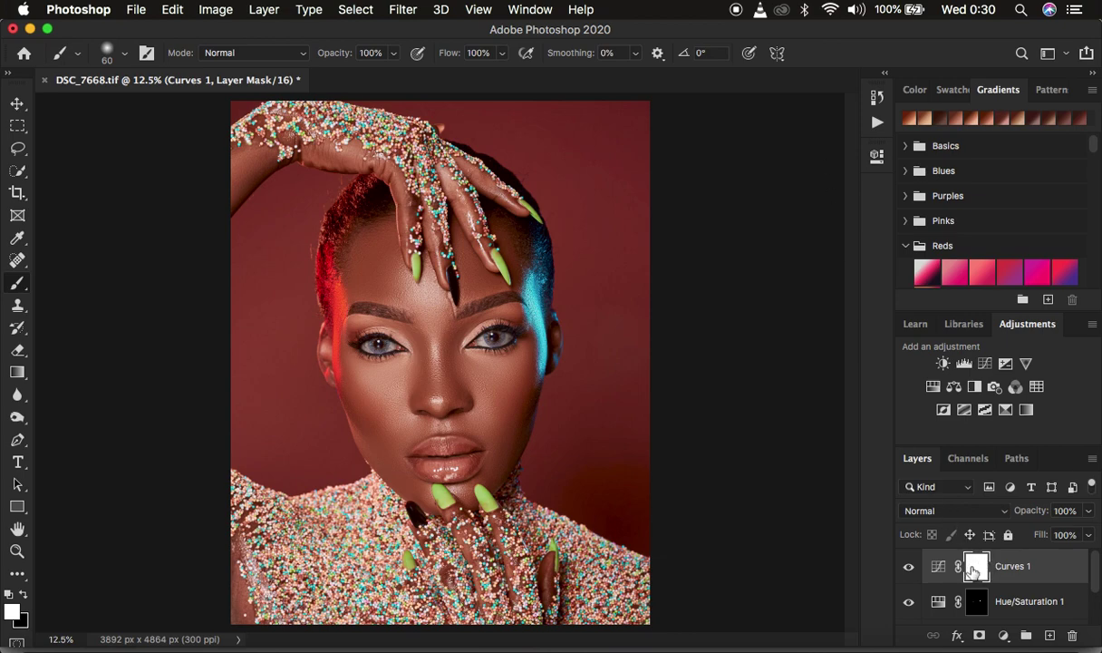
key(super+i)
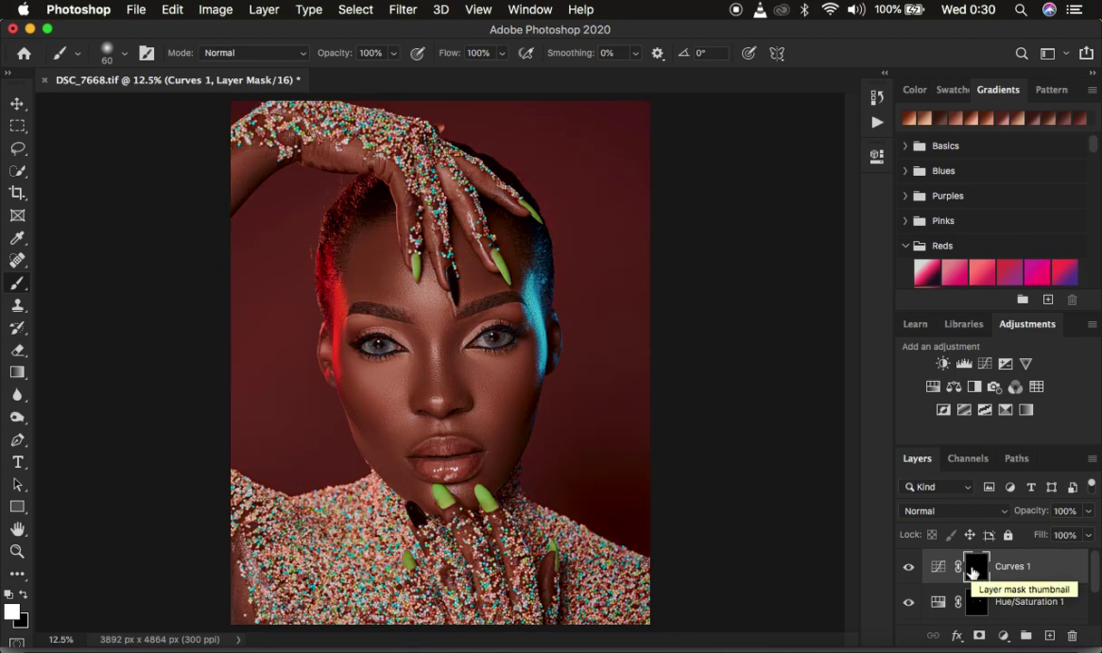
Step: Rename the brightening Curves layer as dodge
double_click(1013, 566)
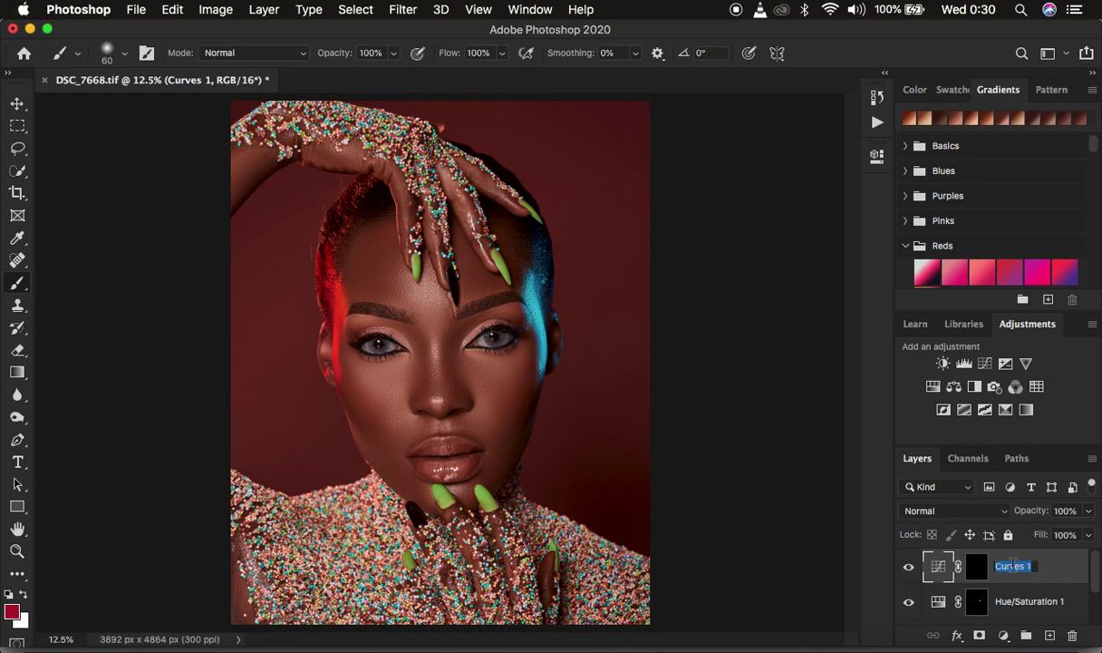
text(dodge)
key(Return)
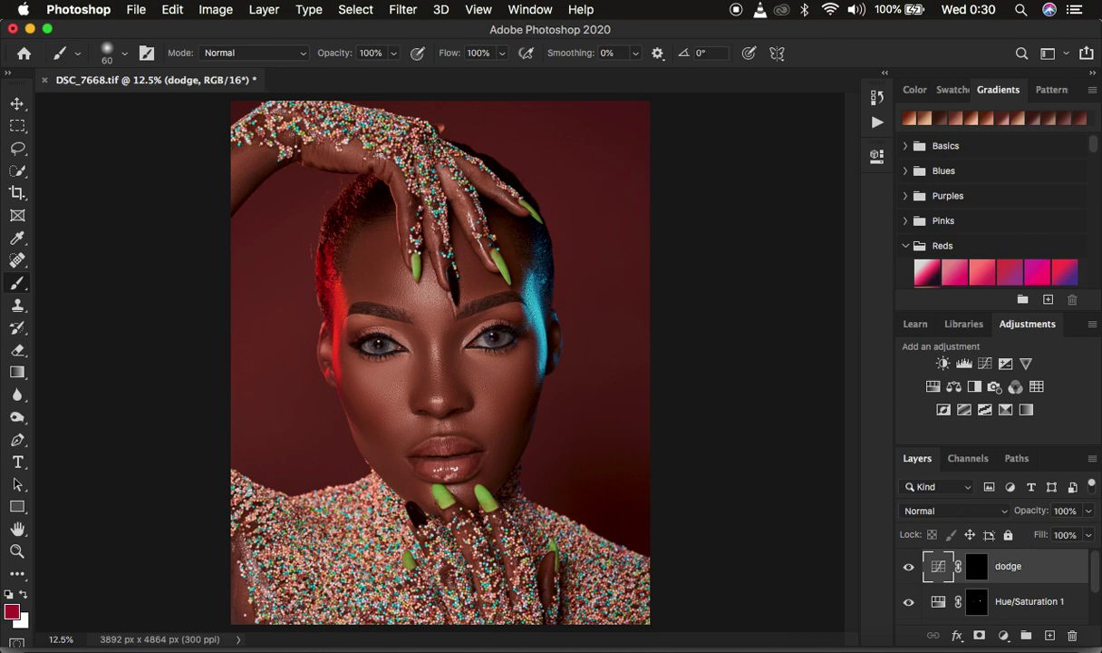
Step: Add a second Curves layer that lowers the midtones from input 146 to output 113, and invert its mask to black
click(1002, 635)
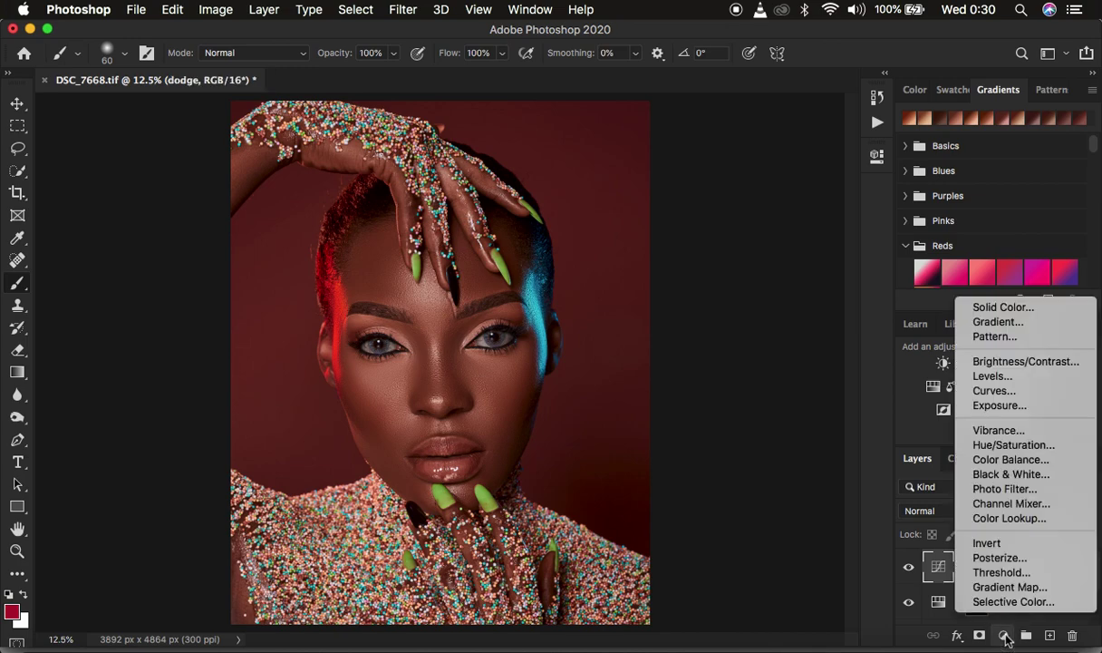
click(1009, 395)
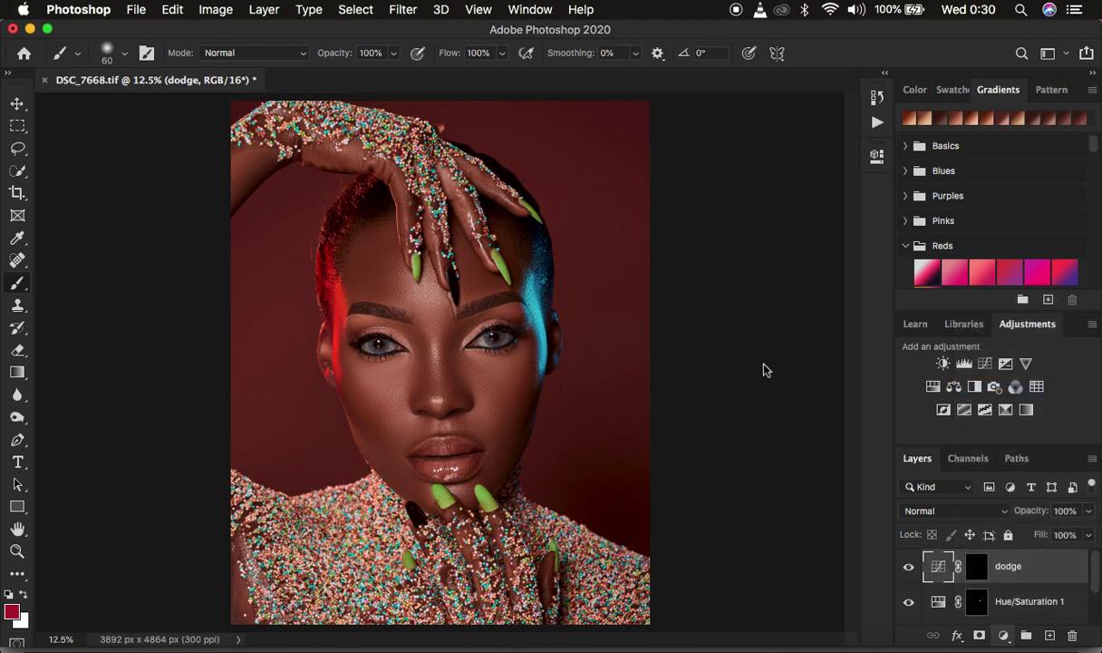
drag(749, 329, 762, 343)
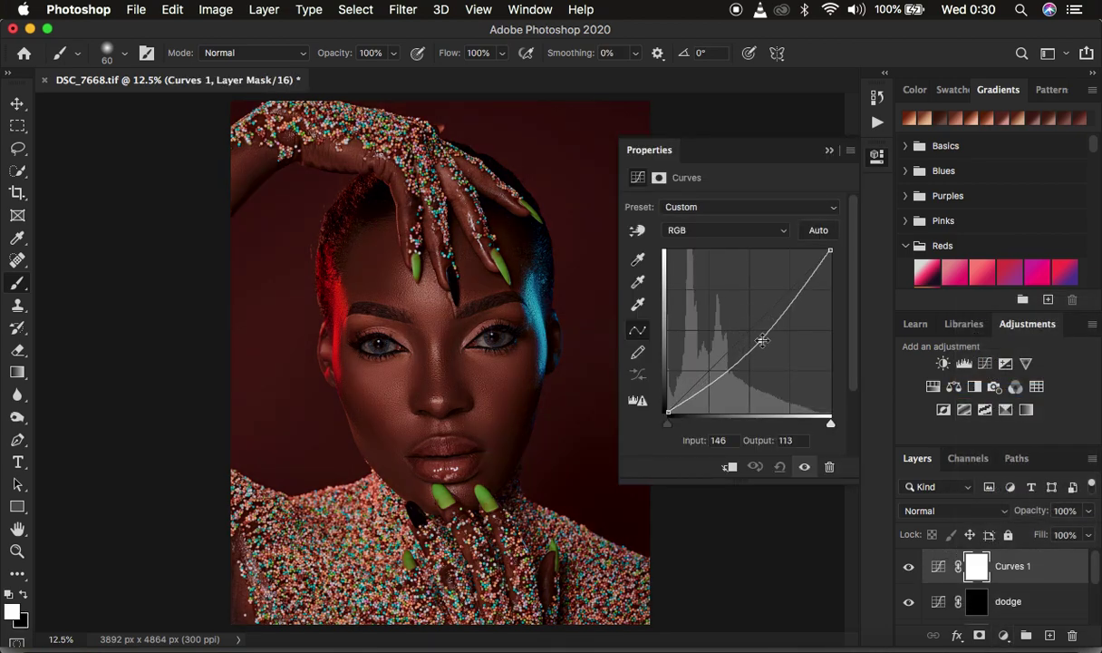
click(829, 151)
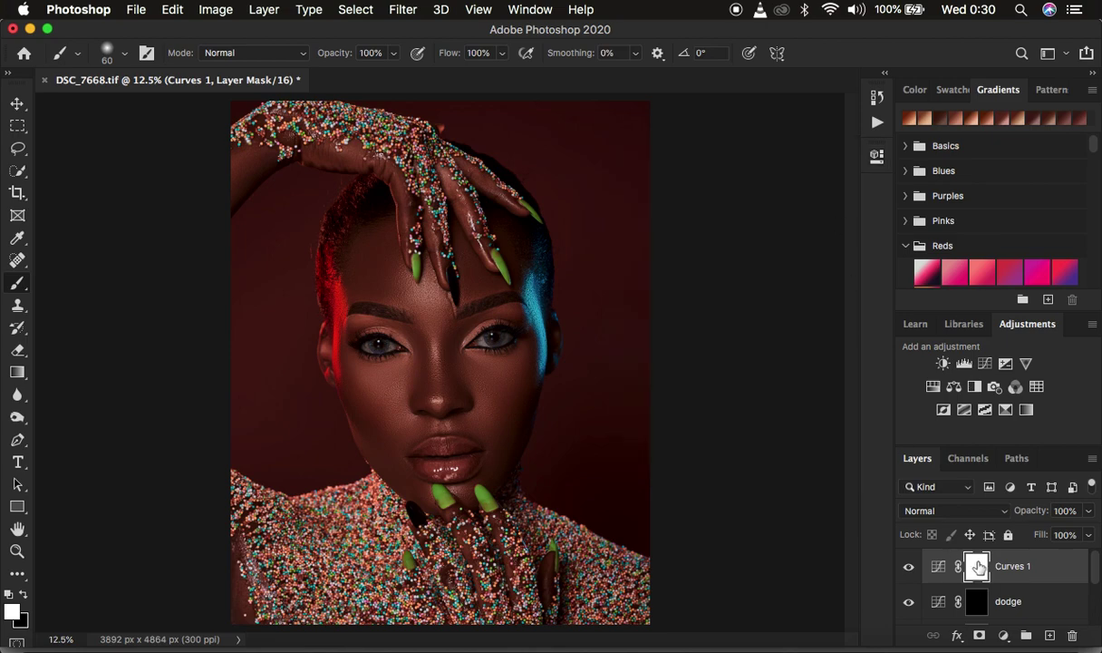
key(super+i)
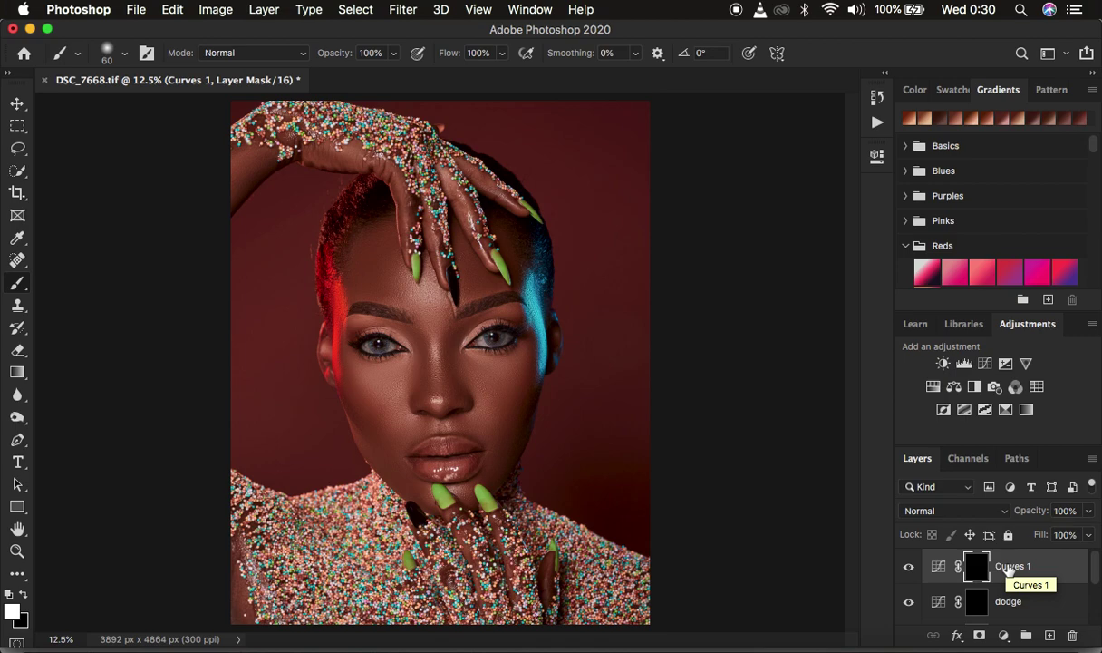
Step: Rename the darkening Curves layer as burn
double_click(1011, 566)
text(burn)
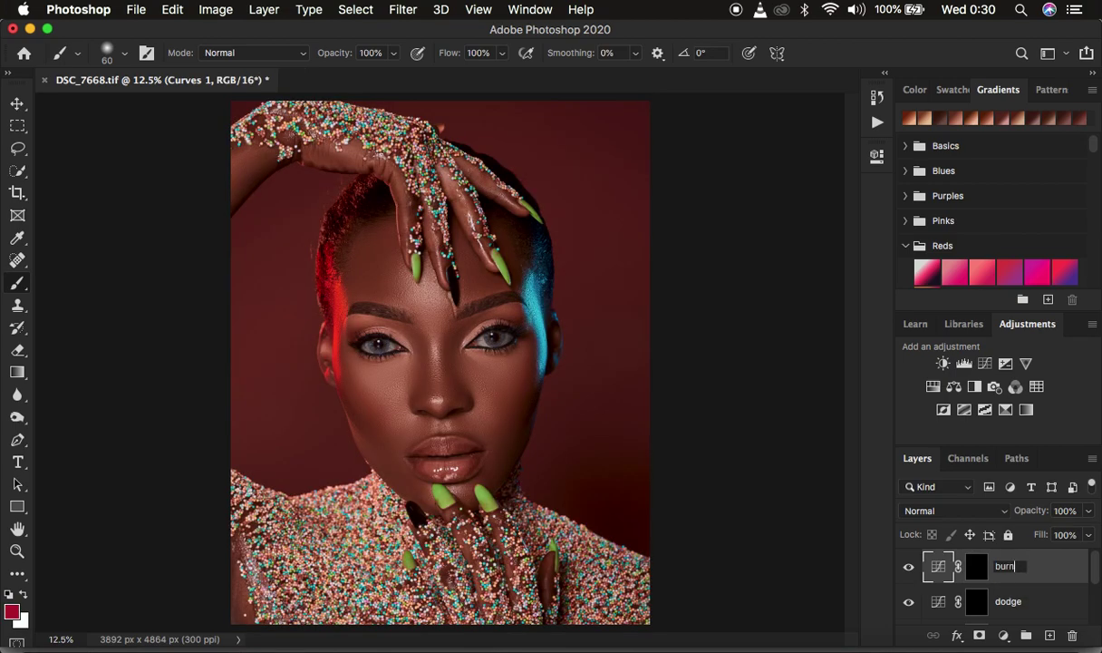
key(Return)
Step: Group the burn and dodge layers together and name the group dnb
shift+click(1040, 599)
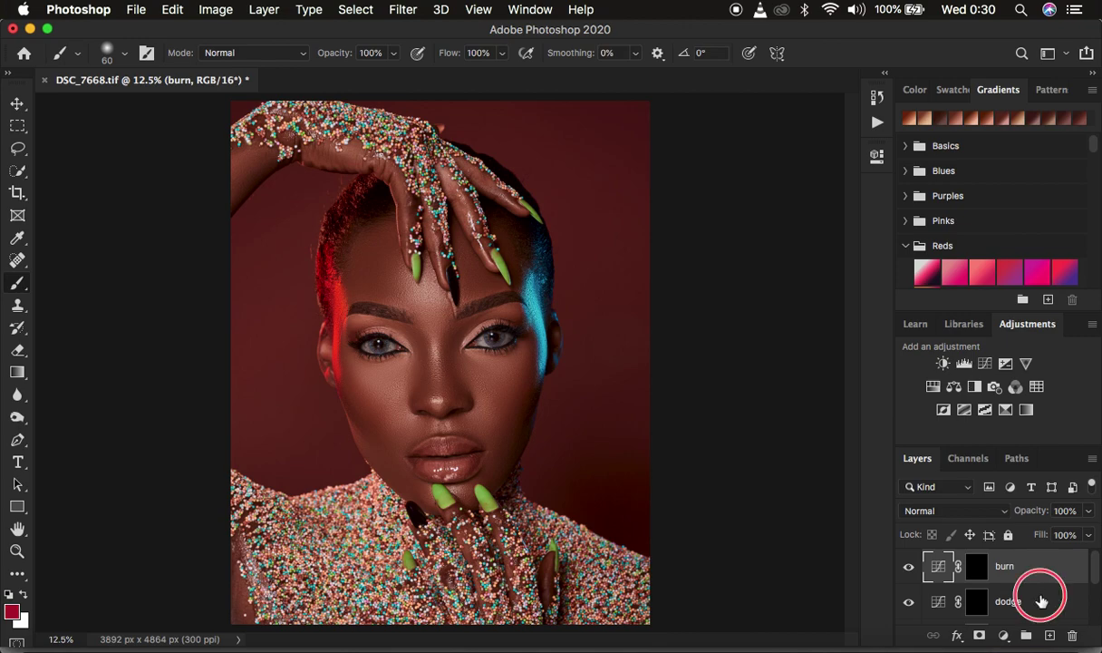
key(super+g)
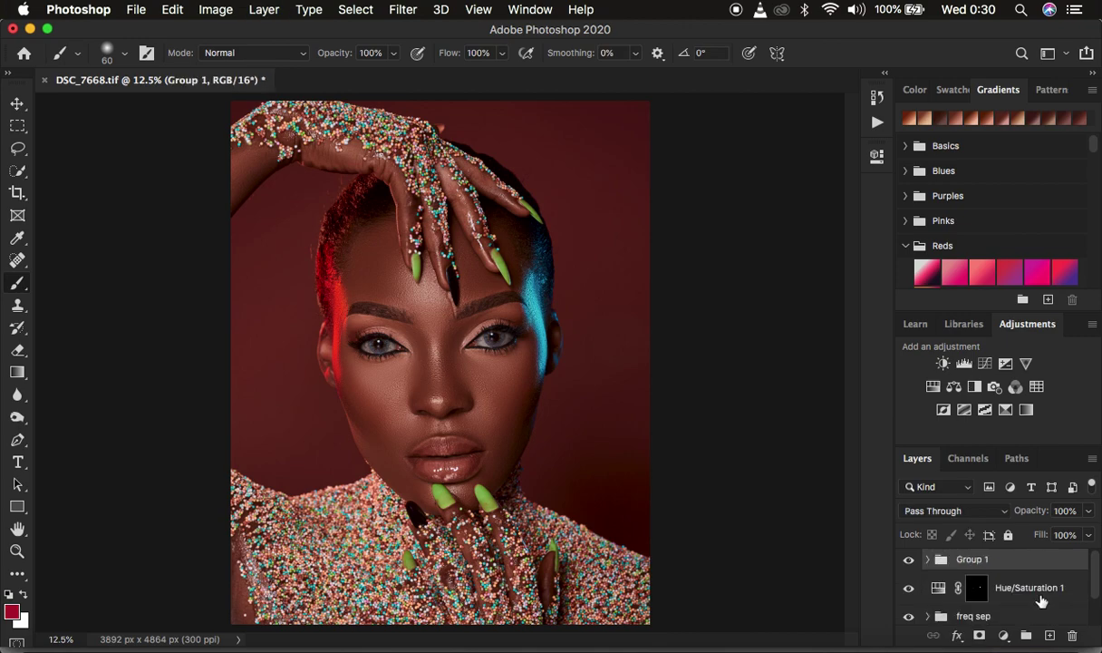
double_click(968, 558)
text(dnb)
key(Return)
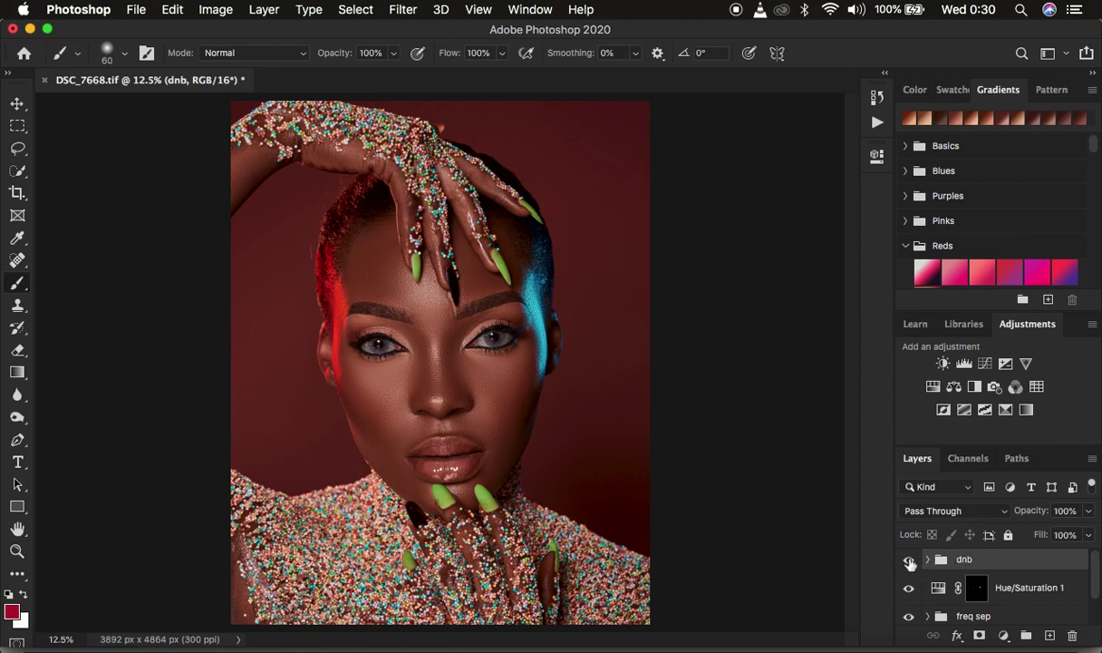
Step: Target the burn layer's mask and set up the Soft Round brush at 10% opacity
click(929, 561)
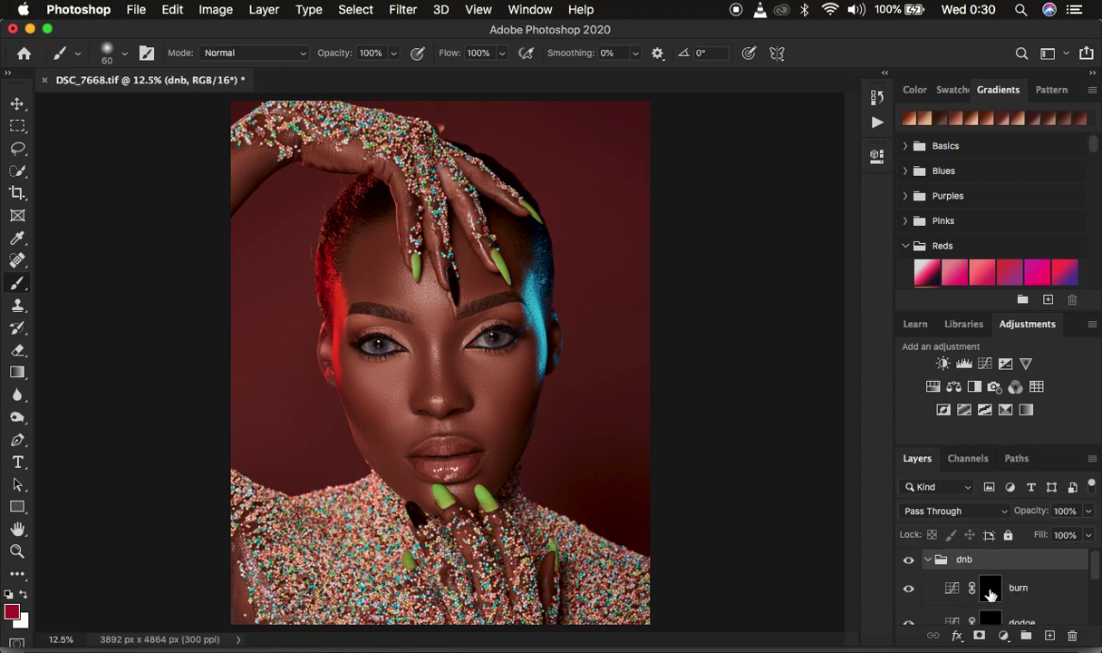
click(990, 591)
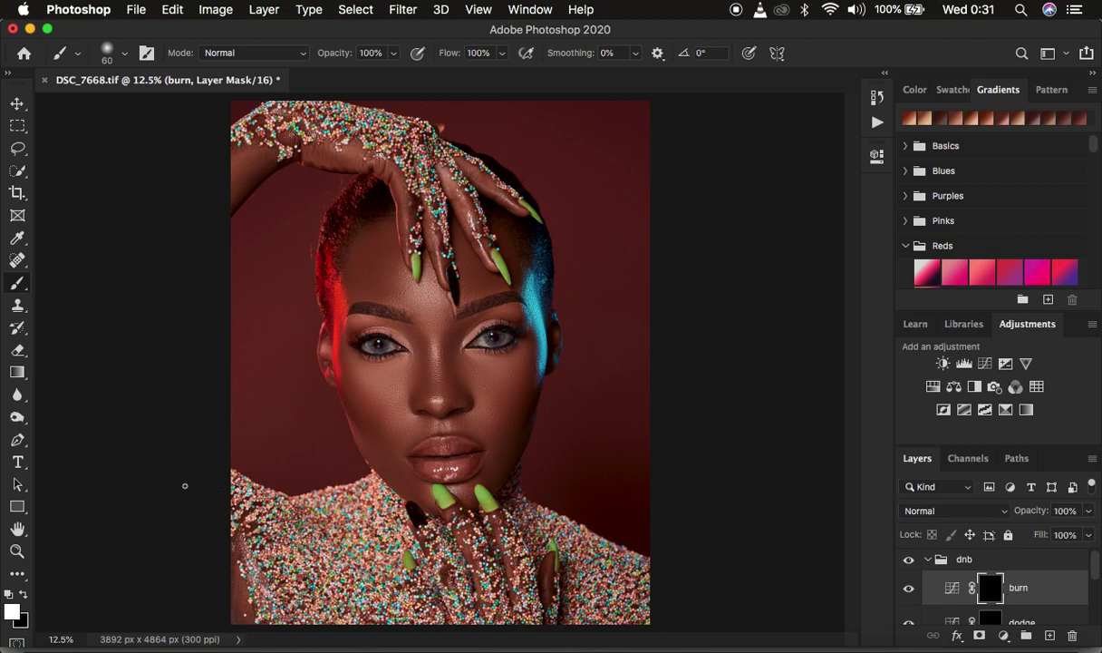
right_click(16, 288)
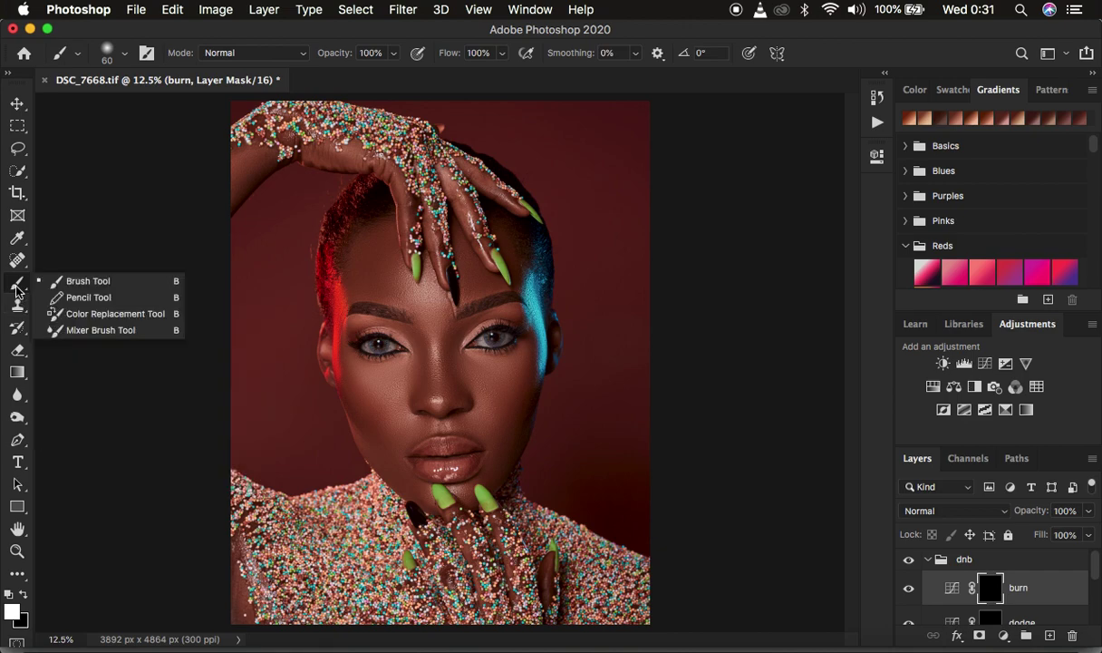
click(88, 281)
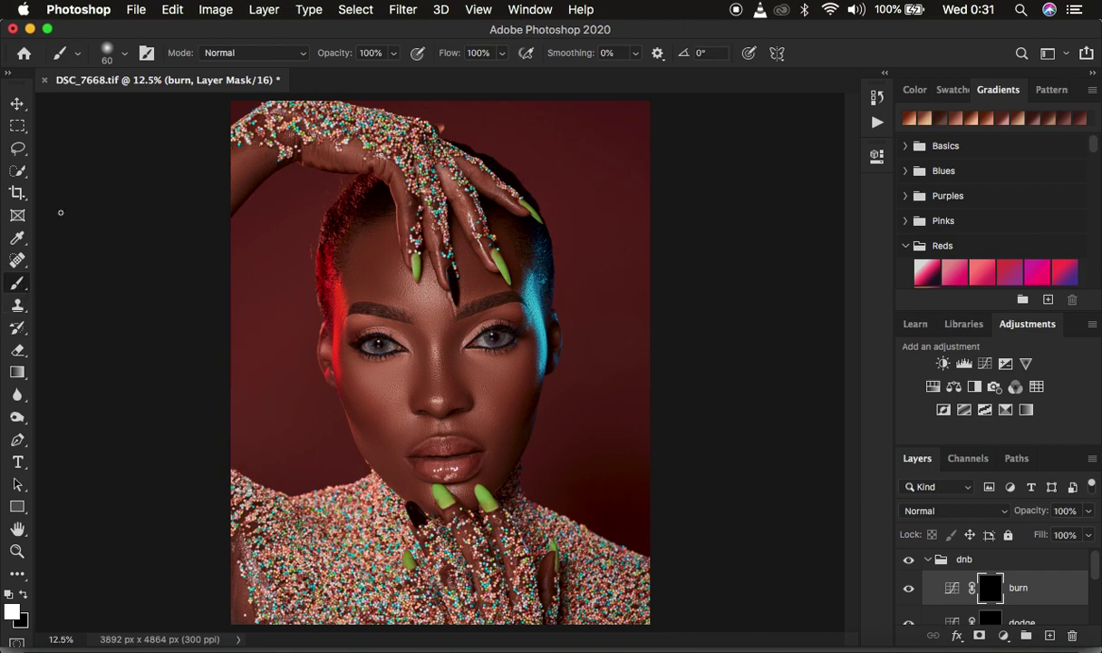
click(78, 56)
click(124, 53)
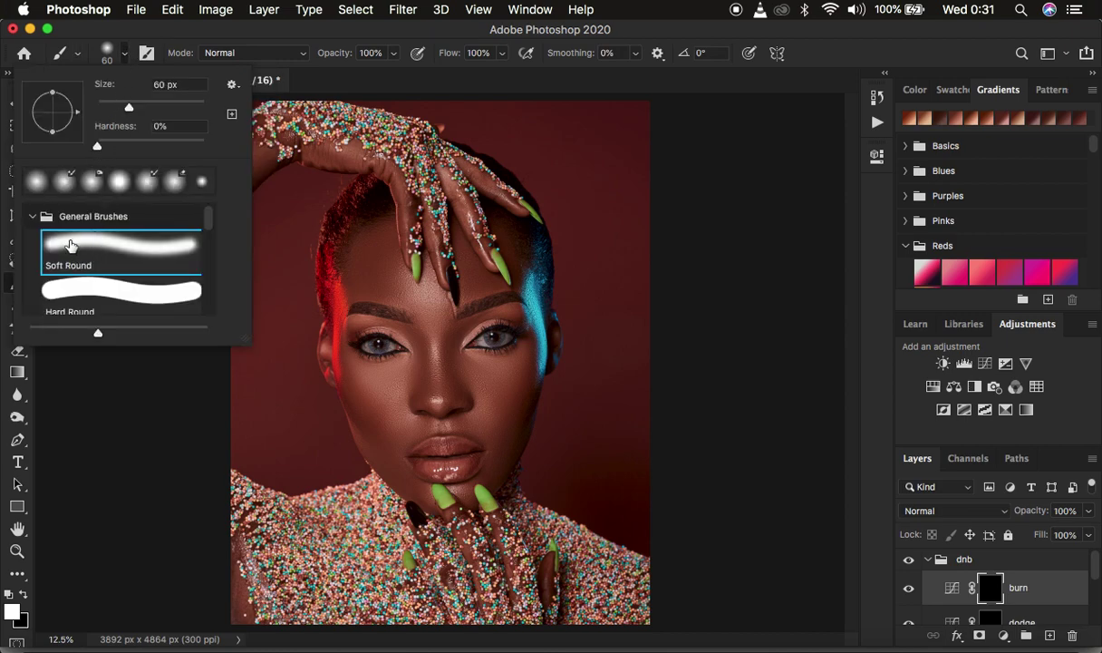
click(257, 44)
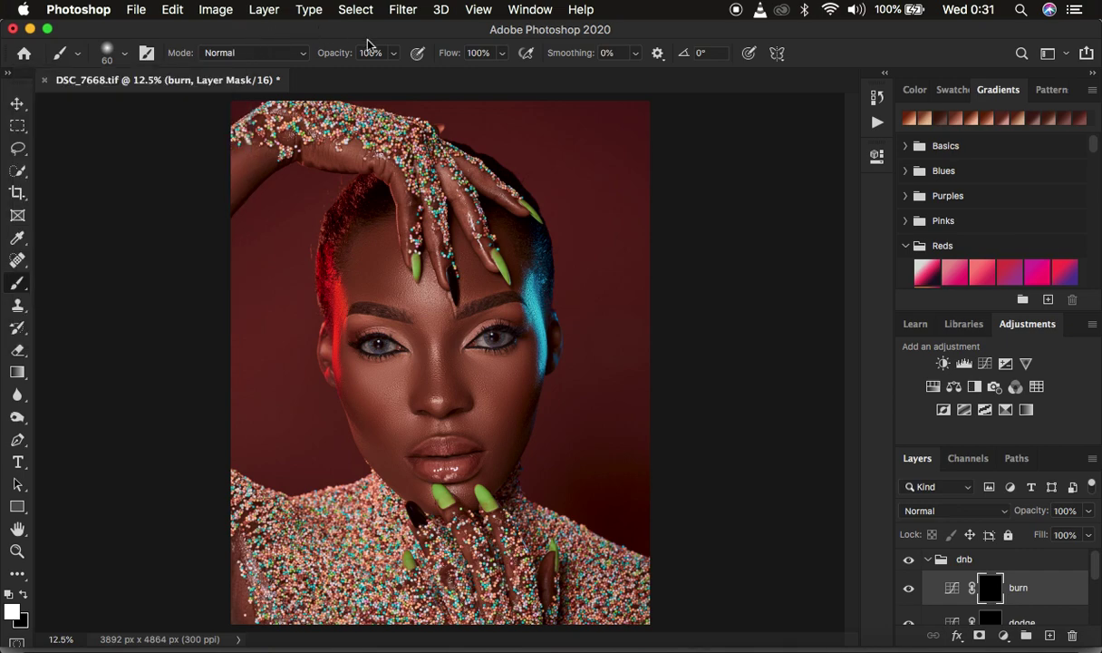
drag(348, 57, 257, 57)
Step: Paint white on the burn mask along both sides of the nose to darken its contours
key(bracketright)
key(bracketright)
key(bracketleft)
key(bracketleft)
key(bracketleft)
mouse_move(407, 331)
mouse_down()
mouse_move(421, 395)
mouse_move(407, 334)
mouse_move(424, 391)
mouse_up()
mouse_move(454, 355)
mouse_down()
mouse_move(465, 328)
mouse_move(448, 357)
mouse_move(463, 401)
mouse_move(452, 358)
mouse_move(463, 329)
mouse_move(440, 383)
mouse_up()
Step: Enlarge the brush to 400 px and burn the outer cheek below the blue-lit temple
key(bracketright)
key(bracketright)
key(bracketright)
mouse_move(532, 338)
mouse_down()
mouse_move(509, 433)
mouse_move(521, 393)
mouse_up()
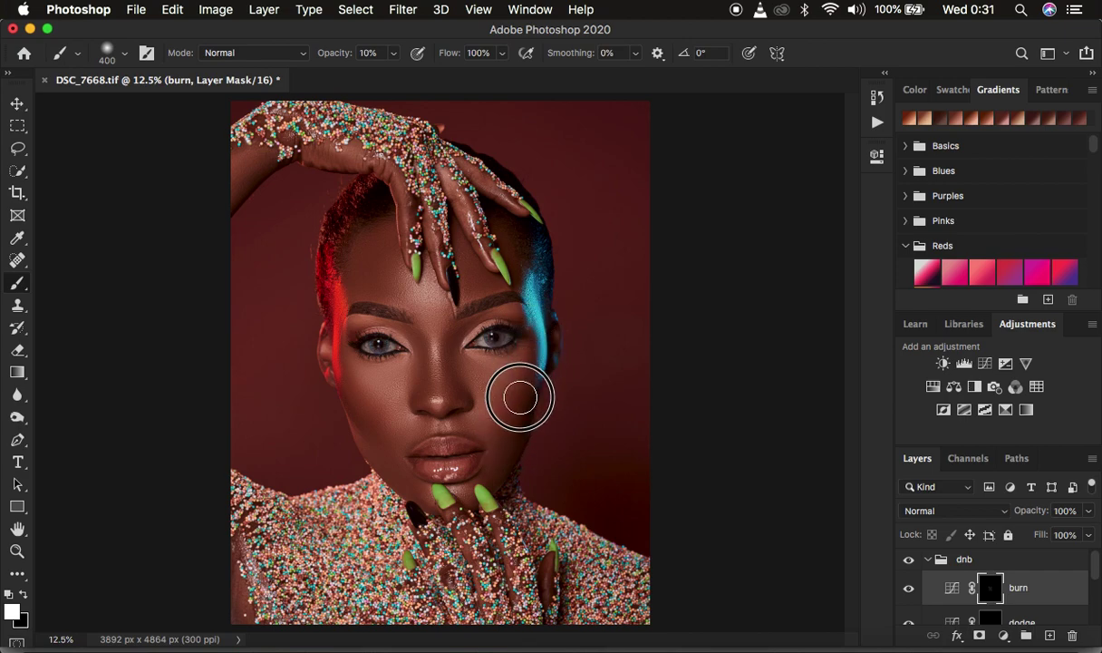
Step: Reduce the brush to 250 px and burn the outer cheek below the red-lit temple and the inner brow area
key(bracketleft)
key(bracketleft)
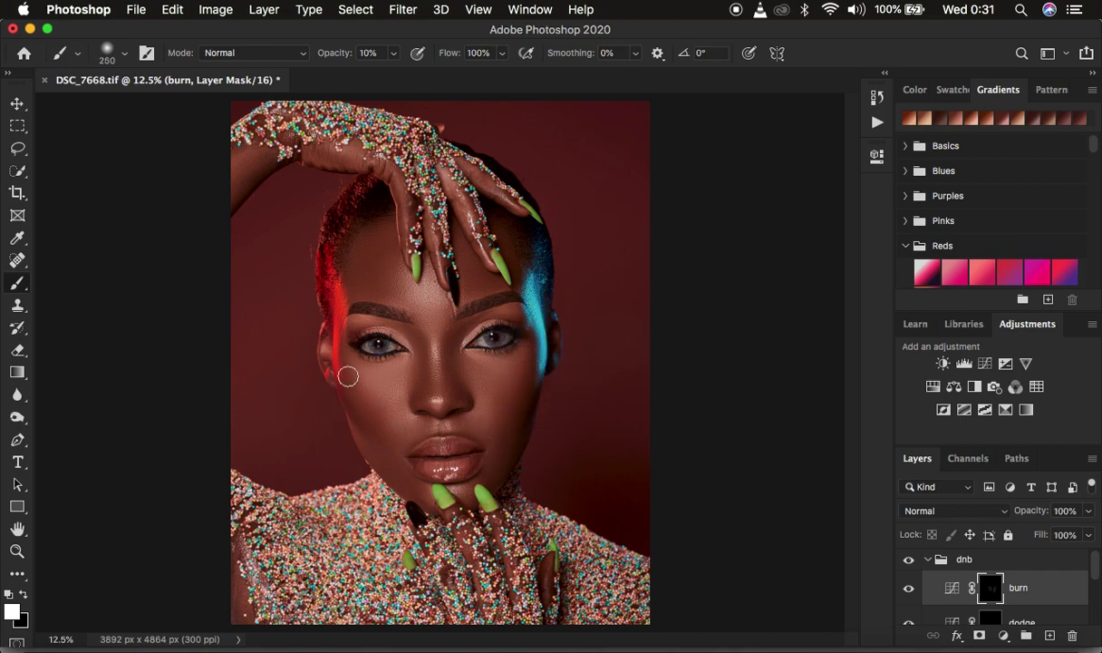
mouse_move(341, 368)
mouse_down()
mouse_move(367, 423)
mouse_move(340, 358)
mouse_move(344, 392)
mouse_up()
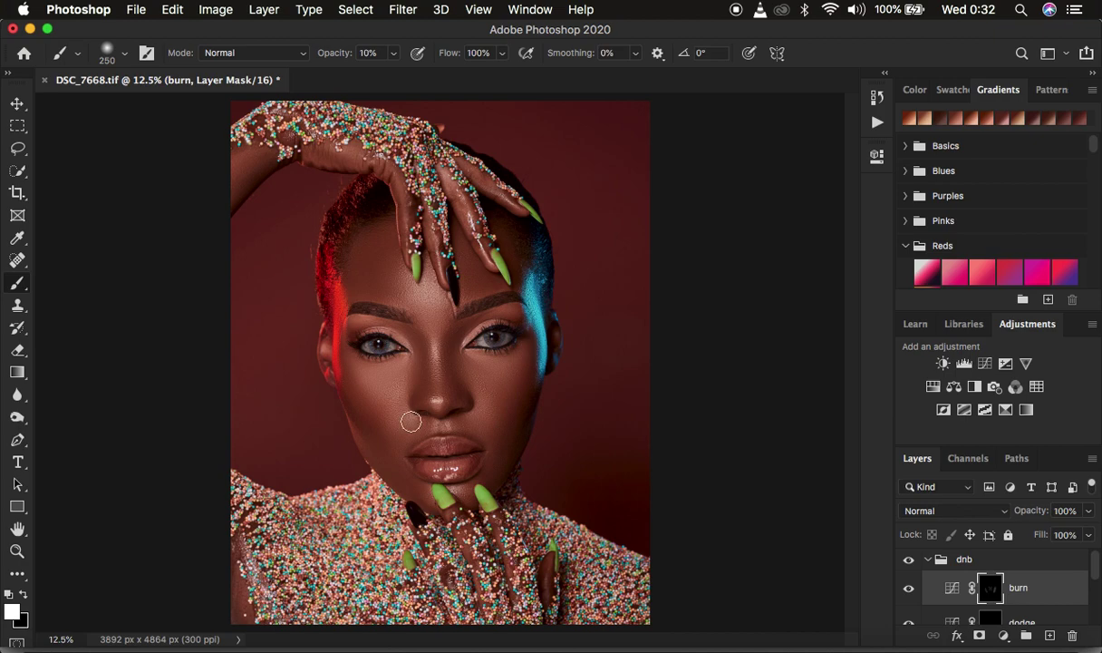
drag(348, 386, 322, 351)
drag(399, 321, 404, 326)
Step: Enlarge the brush to 600 px and burn the side of the forehead above the eyebrow on the red-lit side
key(bracketright)
key(bracketright)
key(bracketright)
key(bracketright)
mouse_move(371, 282)
mouse_down()
mouse_move(368, 251)
mouse_move(343, 284)
mouse_move(371, 224)
mouse_move(342, 286)
mouse_move(373, 228)
mouse_up()
Step: Toggle the burn layer's visibility to compare the face before and after darkening
click(905, 589)
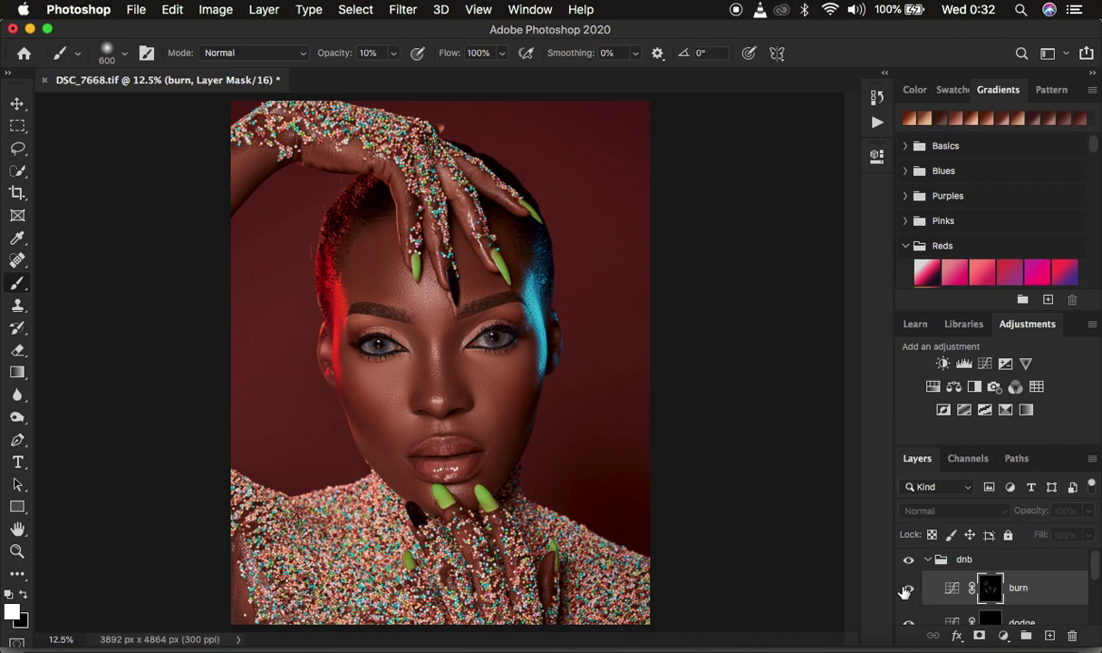
click(905, 589)
click(906, 589)
click(906, 589)
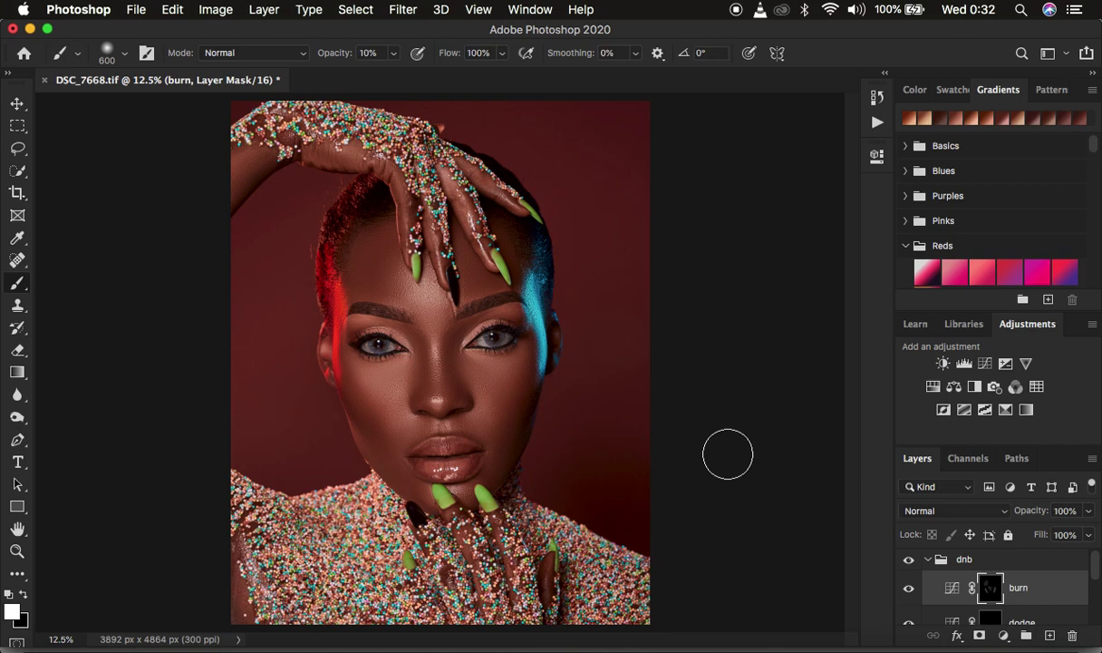
Step: Resize the brush and paint white on the dodge layer's mask over both cheeks, the lower lip and the nose bridge
scroll(1057, 588, down, 2)
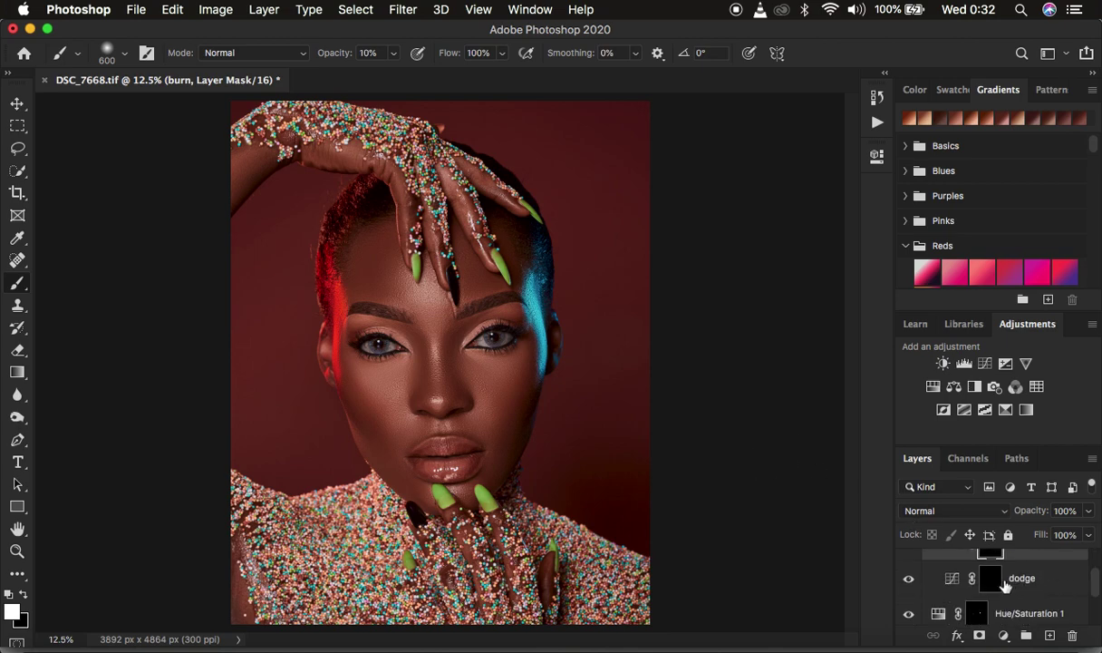
click(1042, 578)
key(bracketleft)
key(bracketleft)
key(bracketleft)
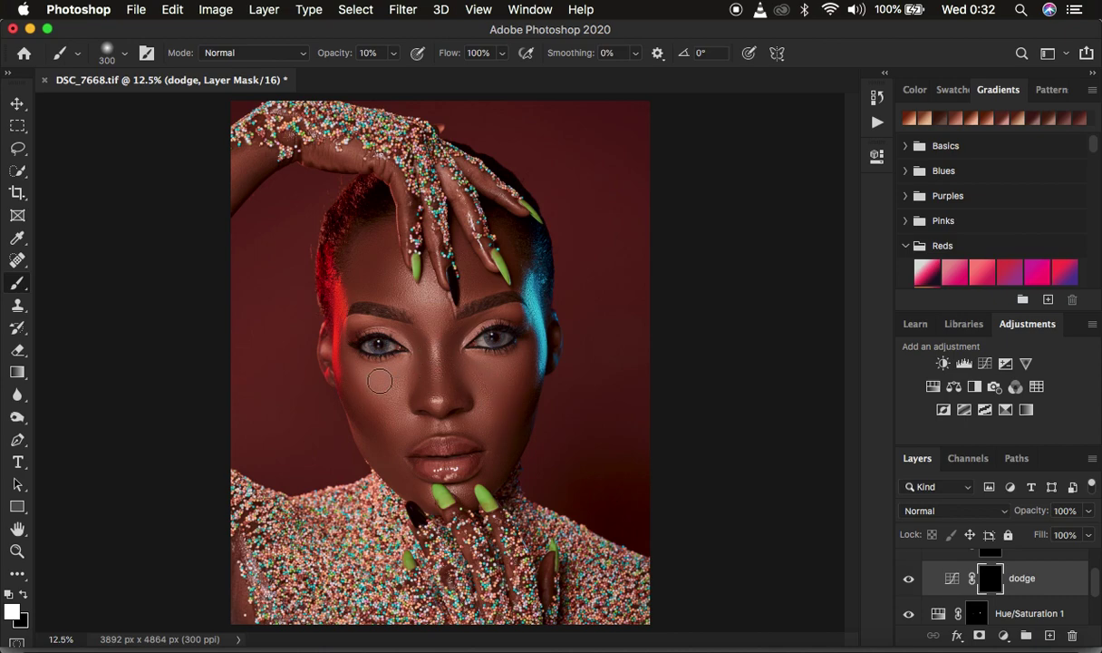
key(bracketright)
key(bracketright)
drag(374, 379, 382, 380)
mouse_move(479, 365)
mouse_down()
mouse_move(500, 371)
mouse_move(490, 392)
mouse_up()
drag(458, 465, 435, 466)
mouse_move(431, 348)
mouse_down()
mouse_move(433, 338)
mouse_move(434, 391)
mouse_move(435, 375)
mouse_up()
Step: Try different opacities on the burn layer and the dnb group, and check the group's overall effect
scroll(1015, 579, up, 1)
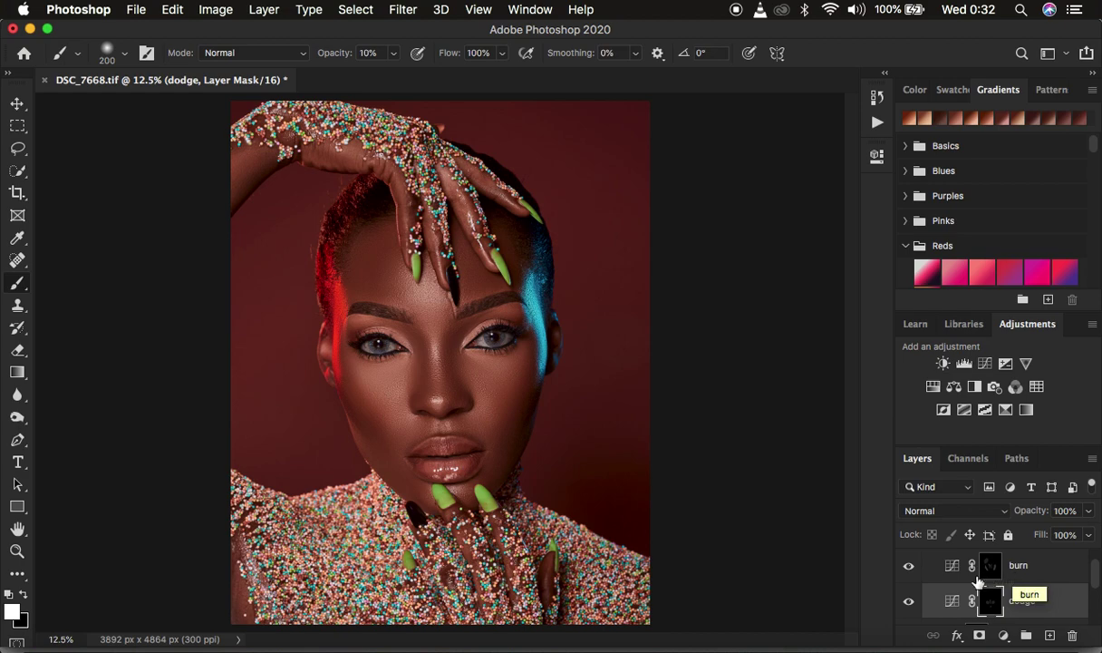
click(1042, 570)
mouse_move(1031, 510)
mouse_down()
mouse_move(1000, 515)
mouse_move(1082, 492)
mouse_up()
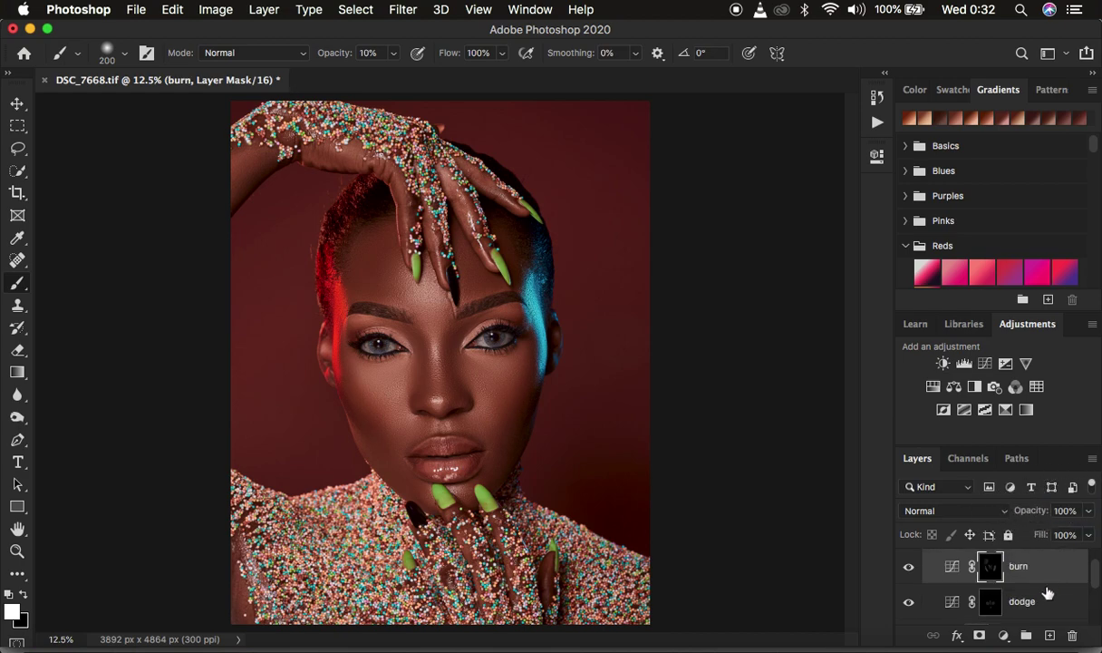
key(super+g)
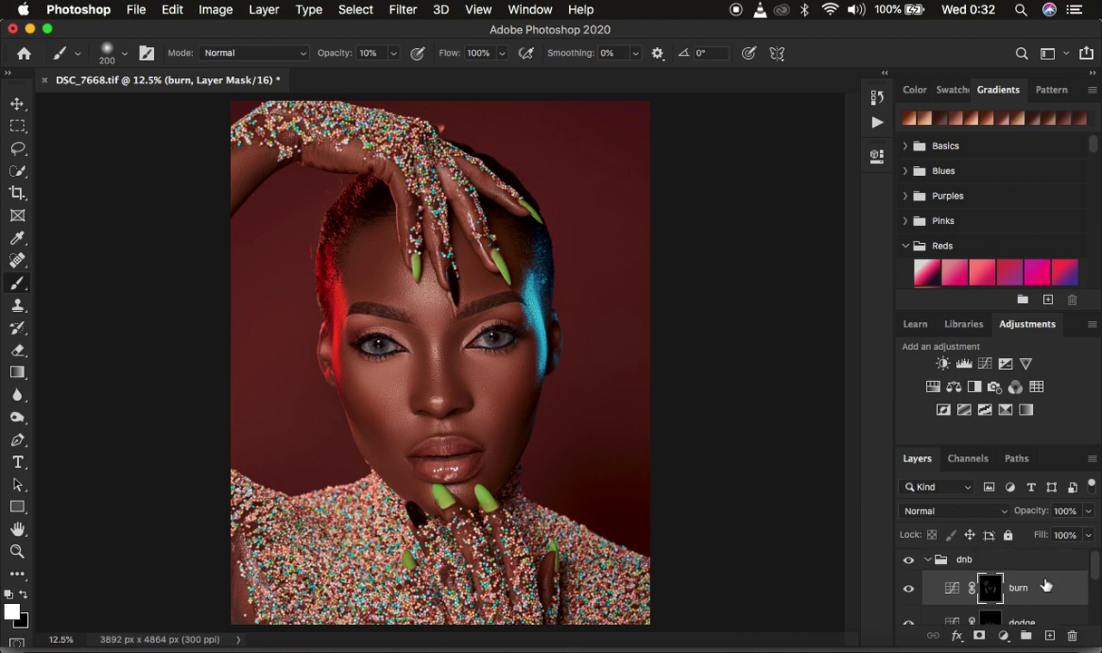
click(928, 560)
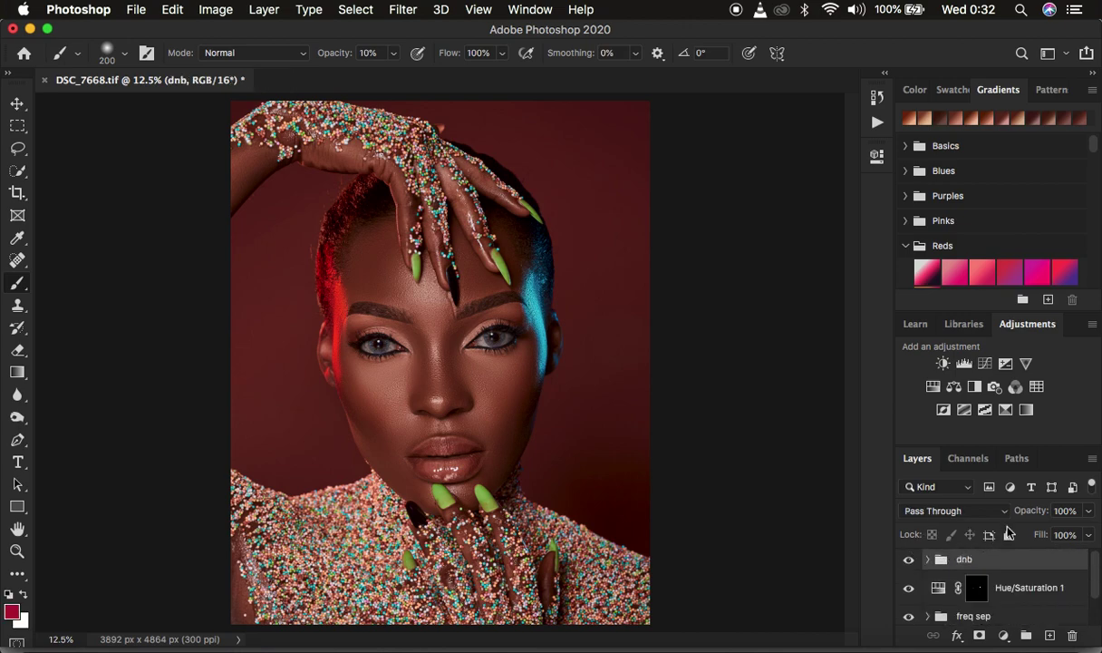
drag(1029, 513, 979, 514)
drag(1029, 510, 1056, 510)
click(910, 563)
Step: Open the Export As settings for the portrait and choose Bicubic Sharper resampling for the JPG
click(136, 9)
mouse_move(194, 251)
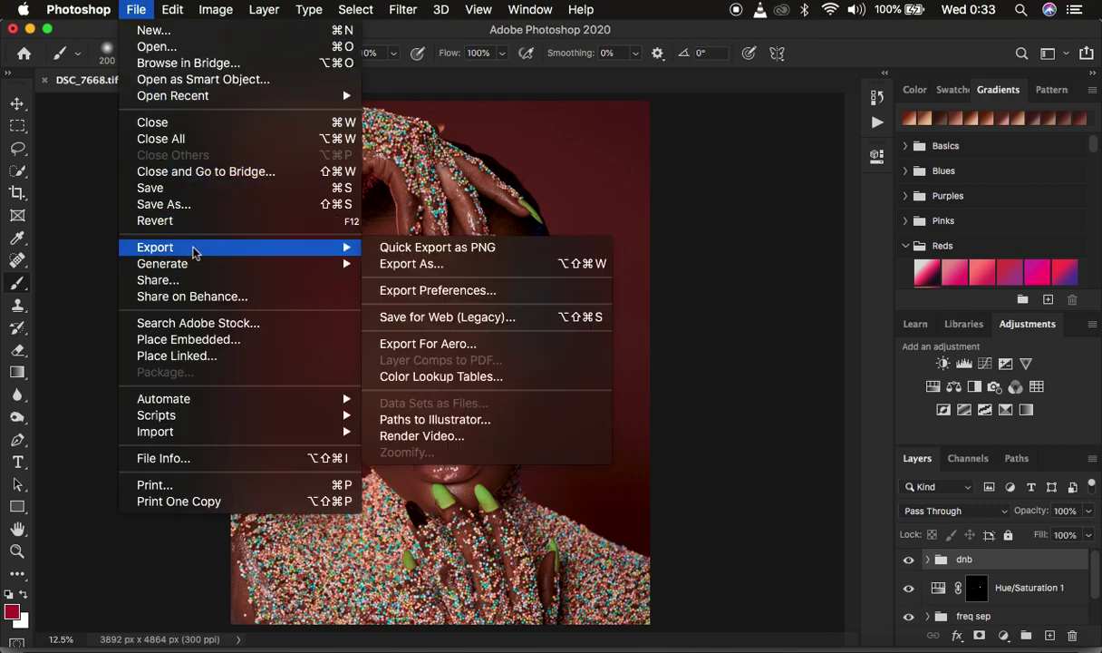
click(403, 261)
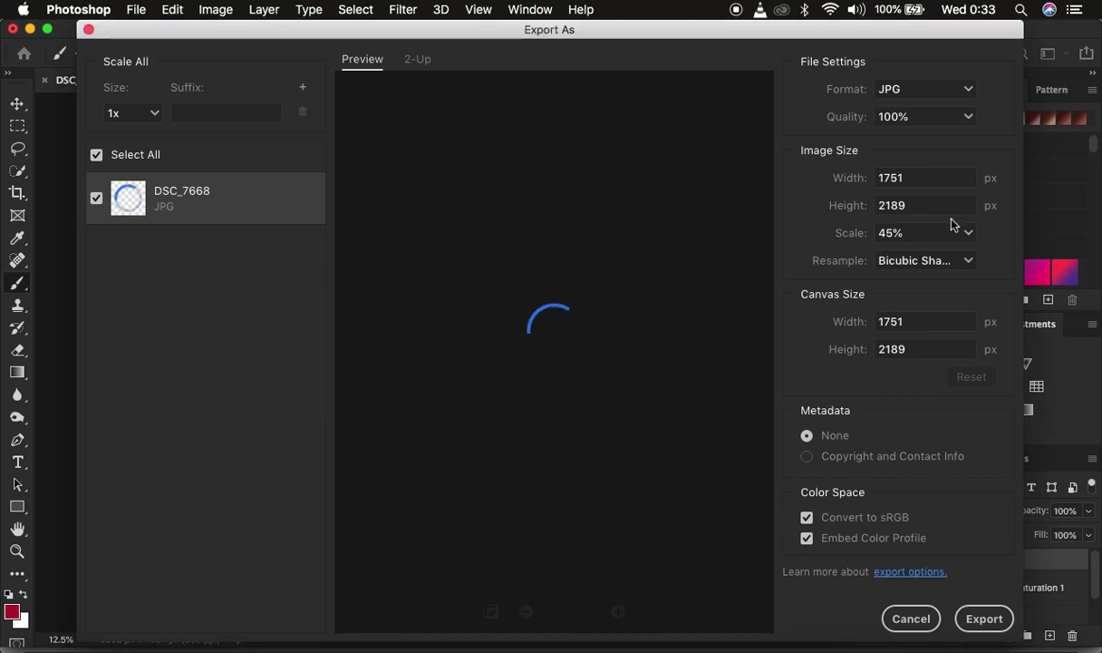
click(912, 262)
click(931, 327)
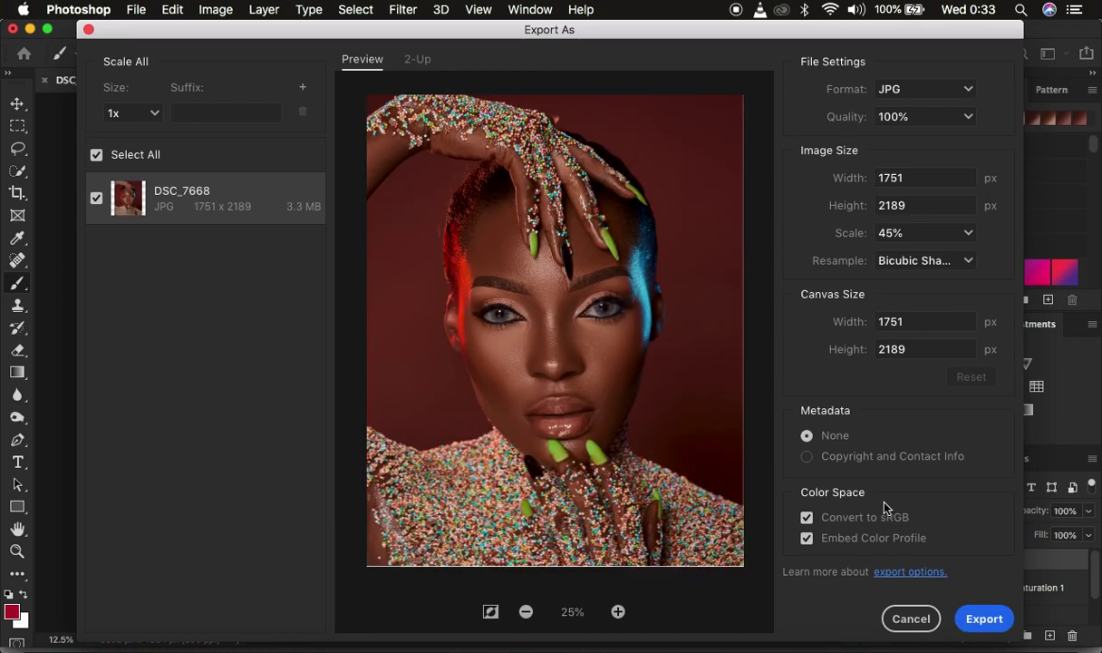
Step: Switch sRGB conversion off and on again, start exporting the JPG, and cancel the export
click(807, 517)
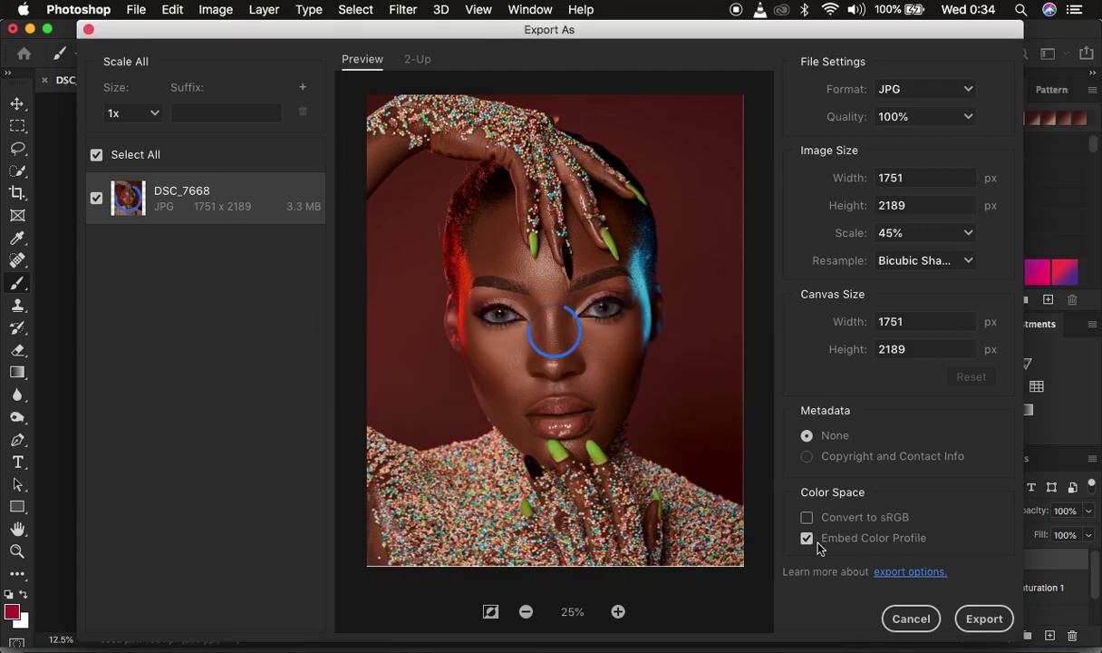
click(806, 519)
click(979, 619)
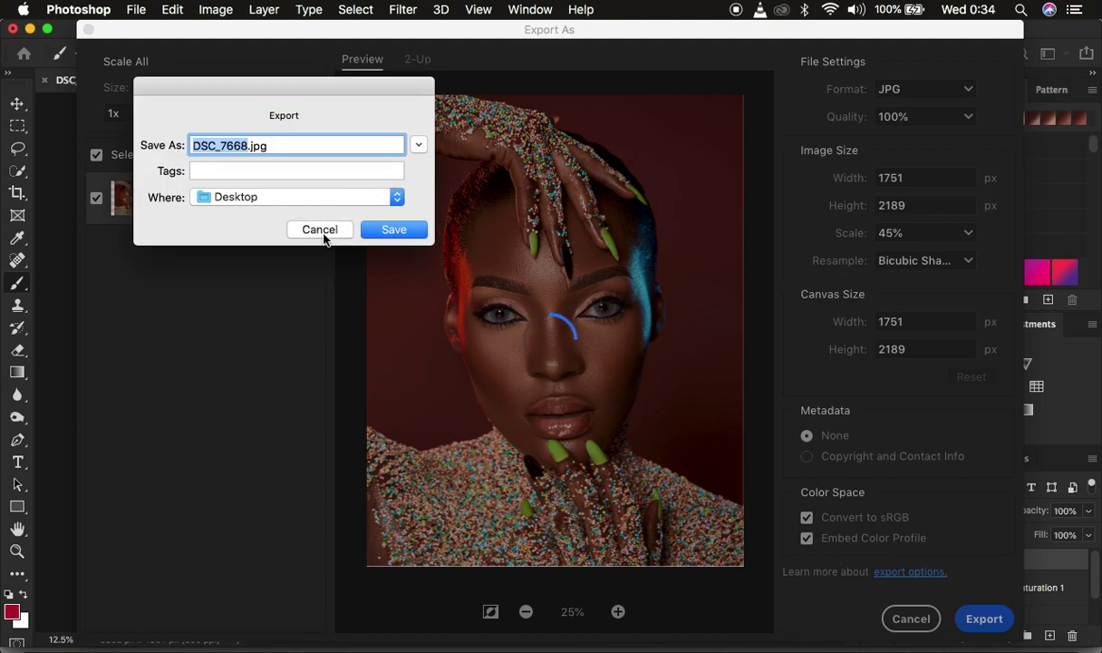
click(321, 233)
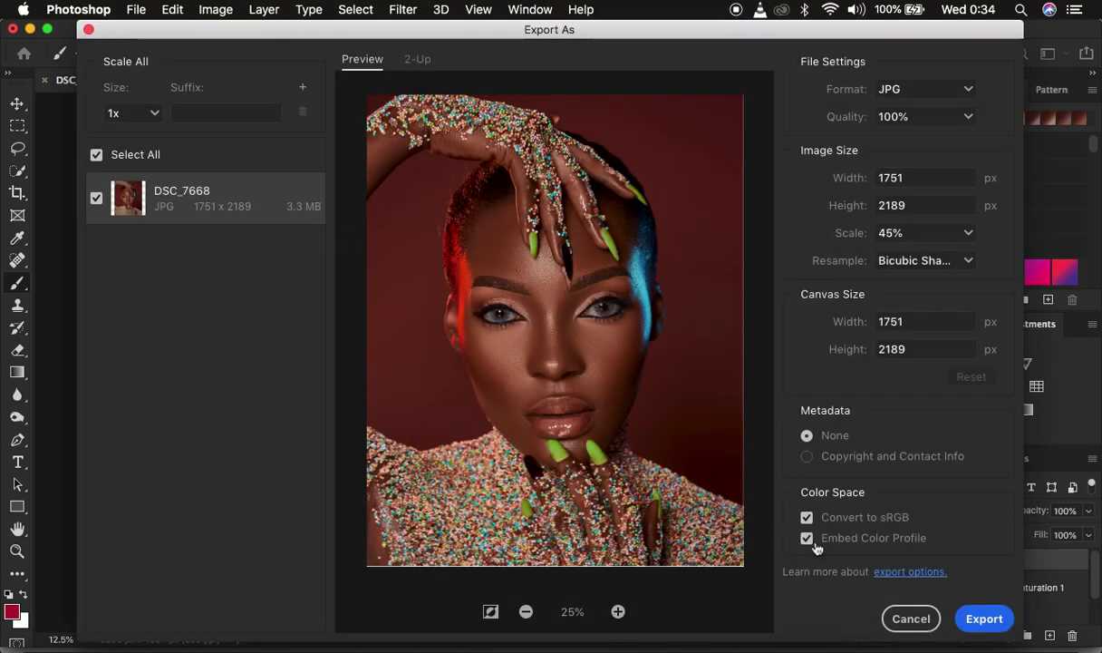
click(909, 617)
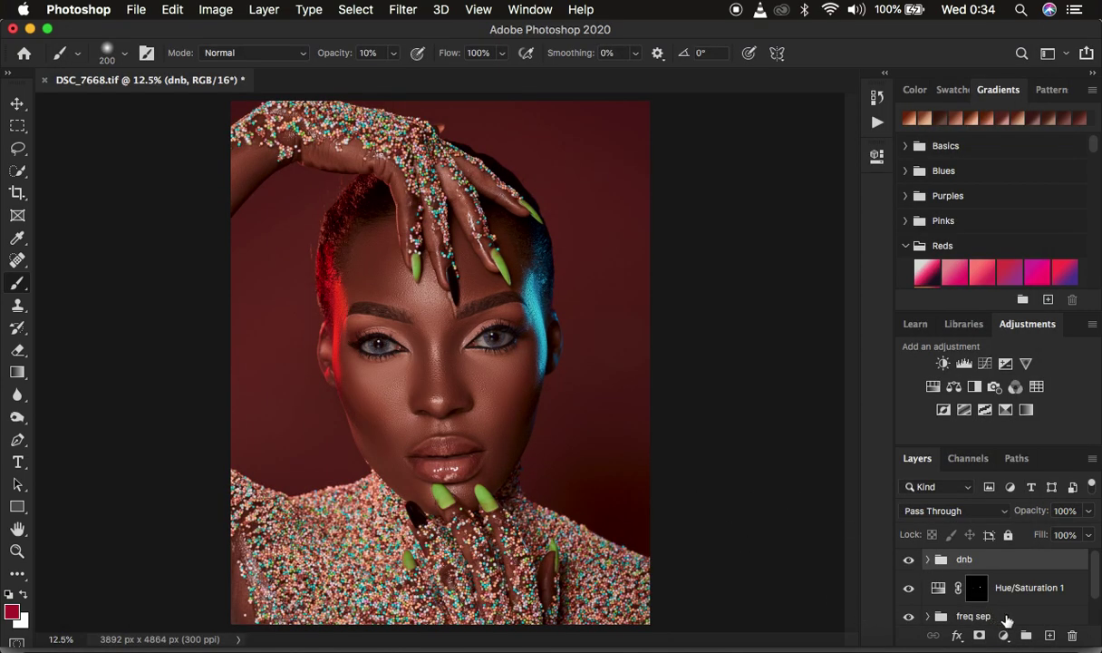
Step: Show only the Background layer and restore all layers to compare the original with the retouched portrait
scroll(957, 590, down, 2)
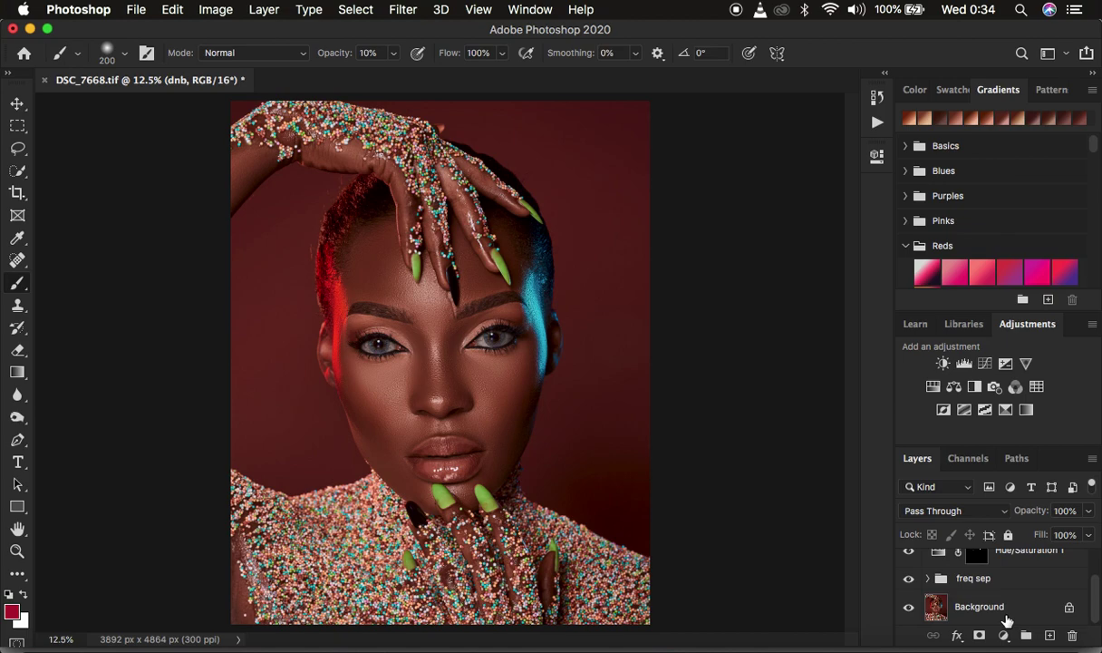
alt+click(907, 610)
alt+click(907, 610)
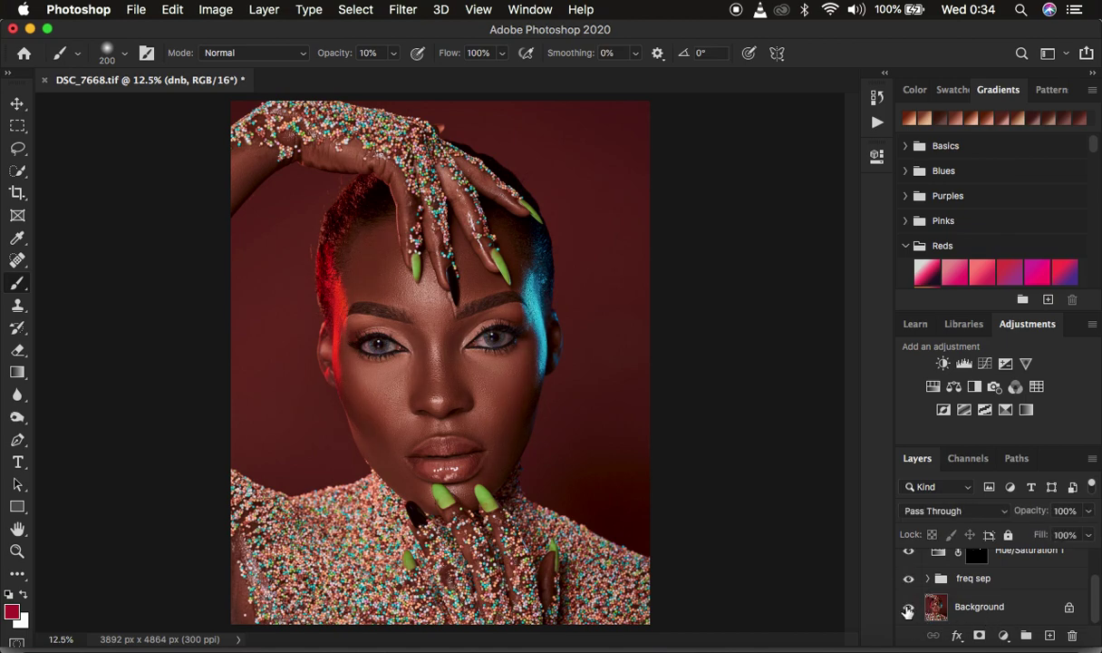